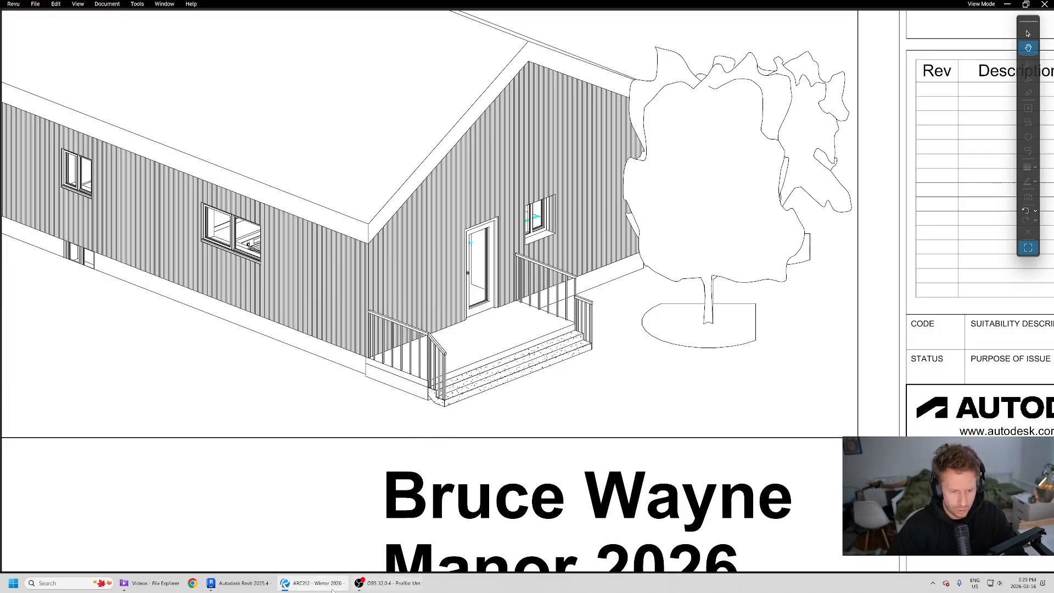
# Switch to Revit and start an architectural floor on the Main Floor Level using the type FL1 - Basement Floor.
pyautogui.click(239, 583)
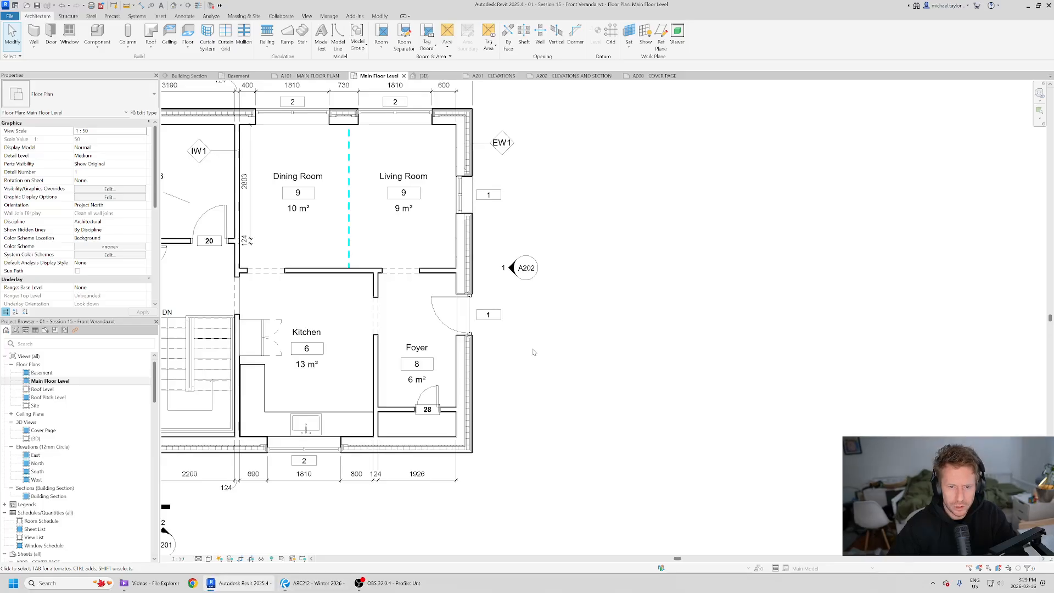
pyautogui.moveTo(532, 352); pyautogui.dragTo(569, 358, button='middle')
pyautogui.click(185, 46)
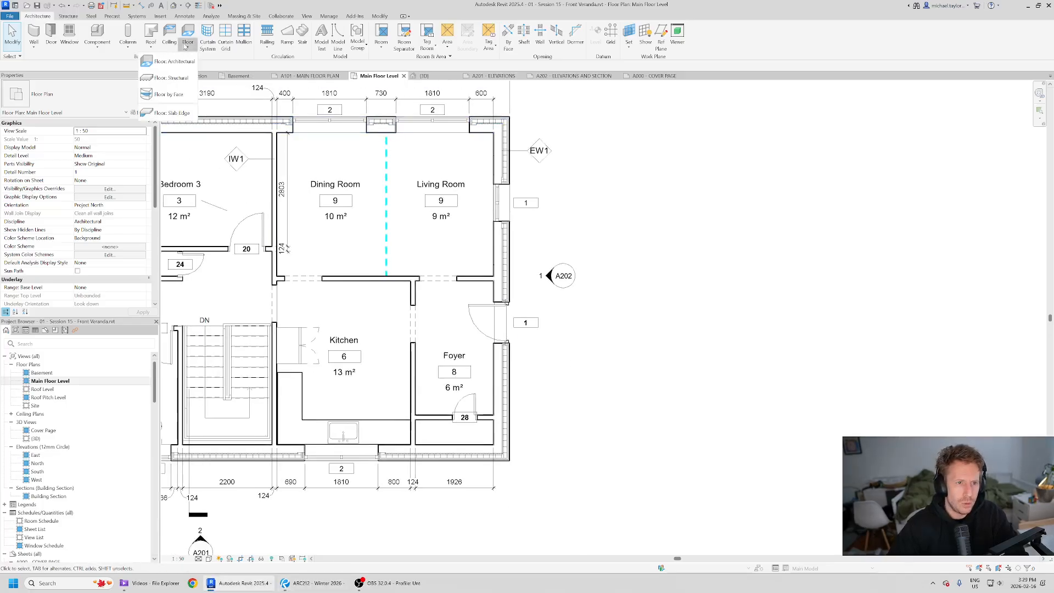
pyautogui.click(171, 61)
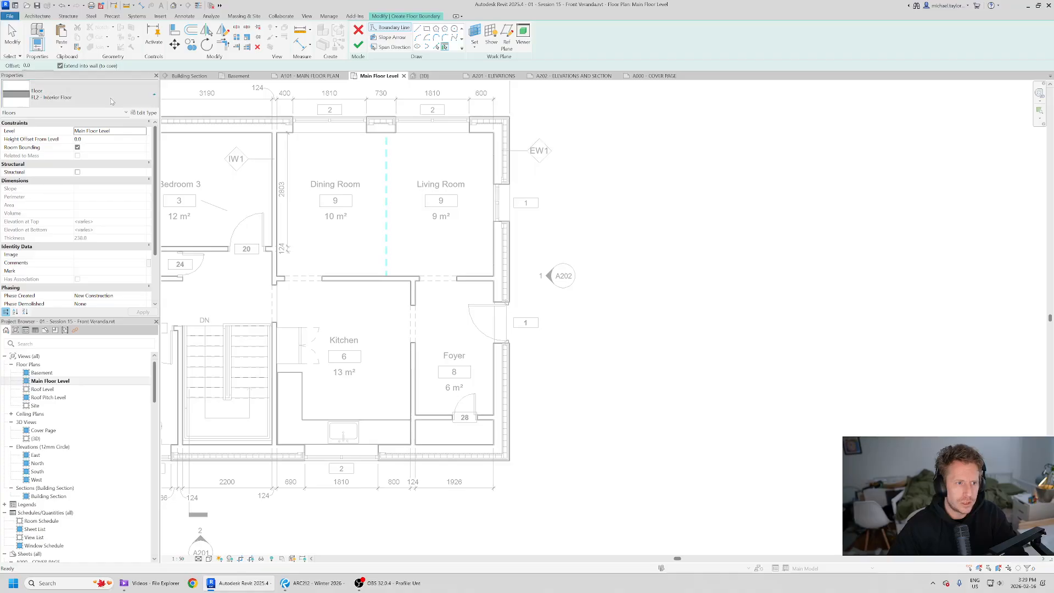
pyautogui.click(110, 101)
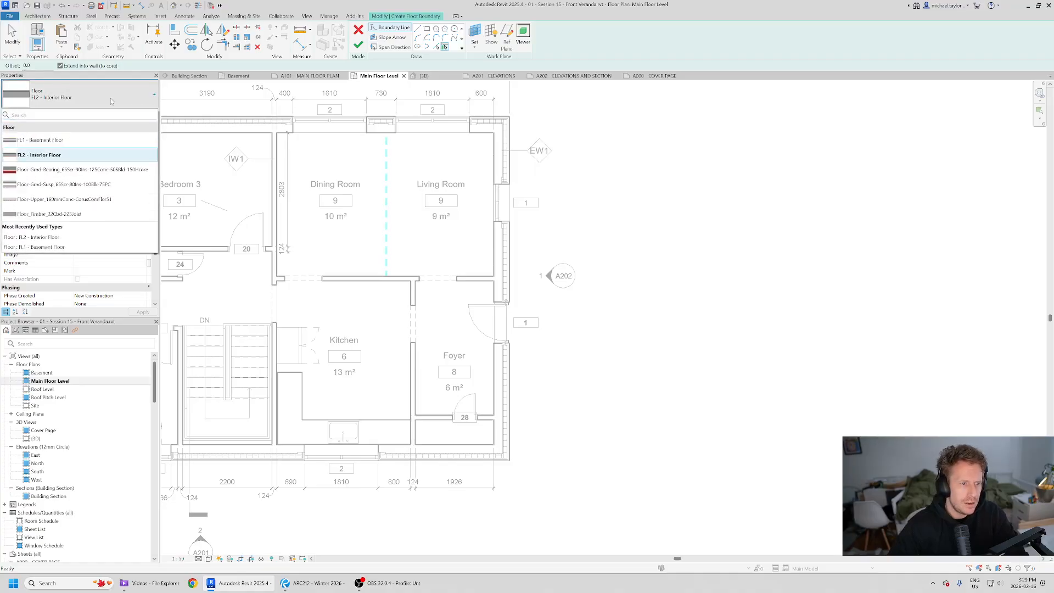
pyautogui.click(39, 140)
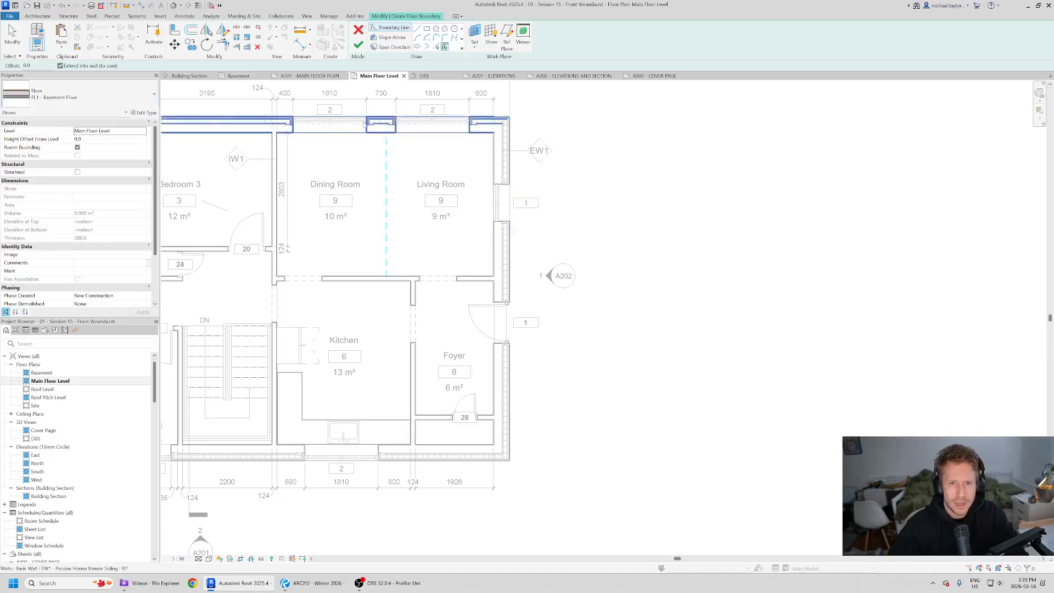
# Duplicate the basement floor type under the name FL3 - Exterior Slab.
pyautogui.click(145, 114)
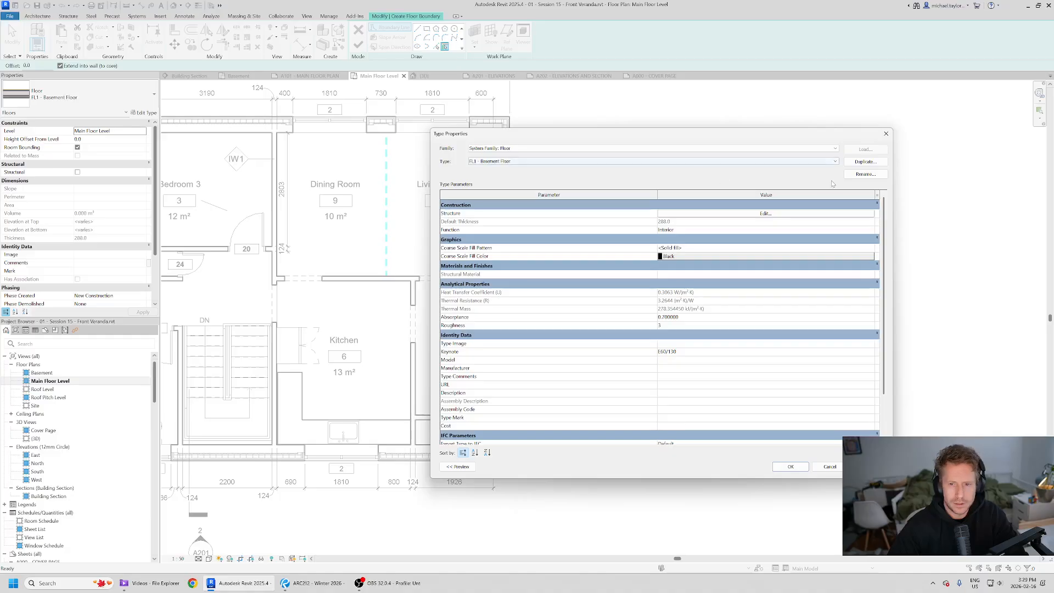
pyautogui.click(865, 161)
pyautogui.write('F')
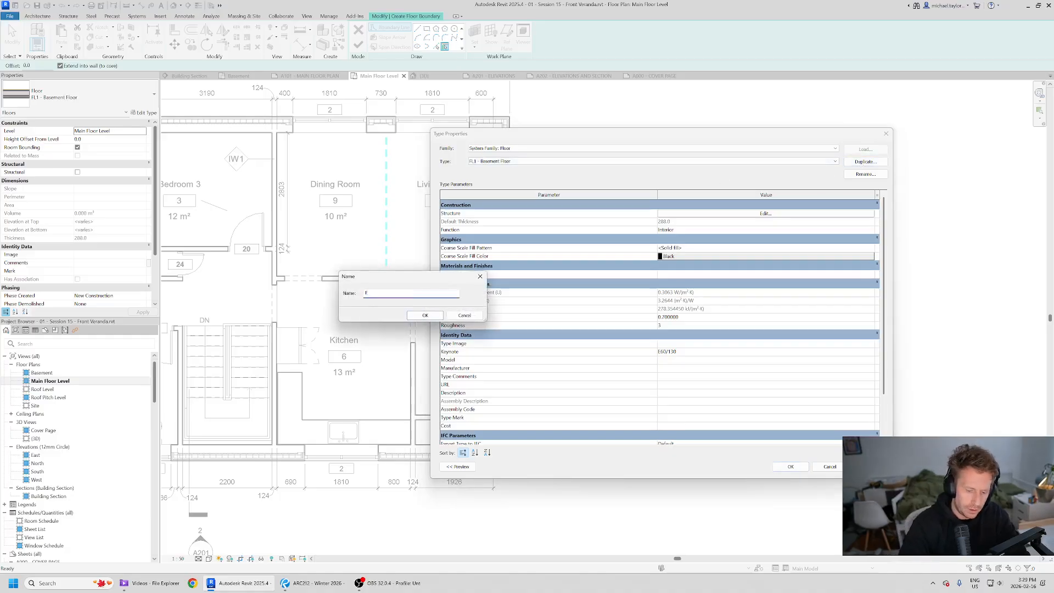
pyautogui.write('L3')
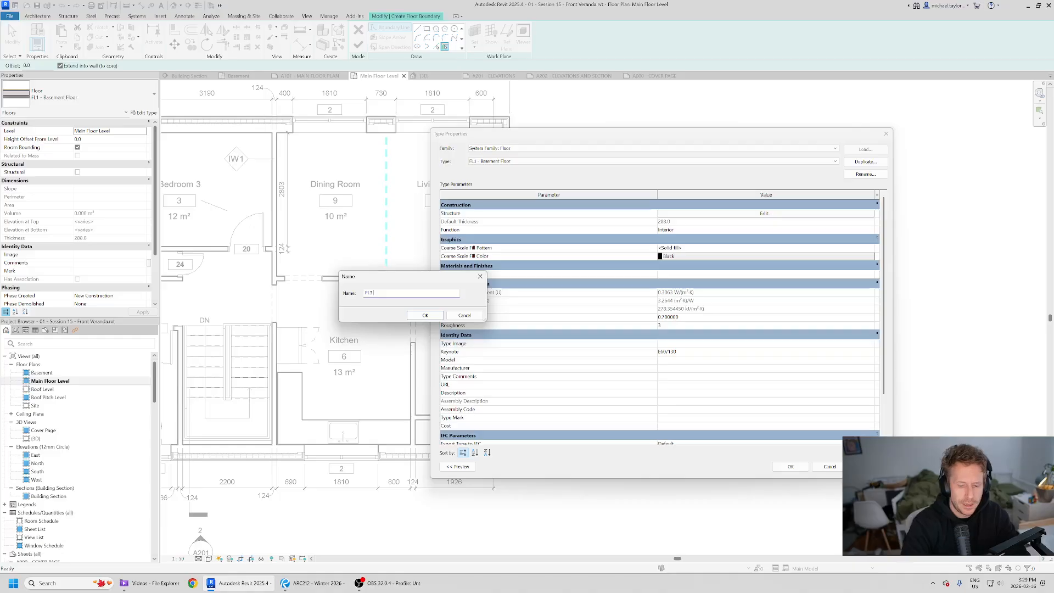
pyautogui.write(' - Exterior Slab')
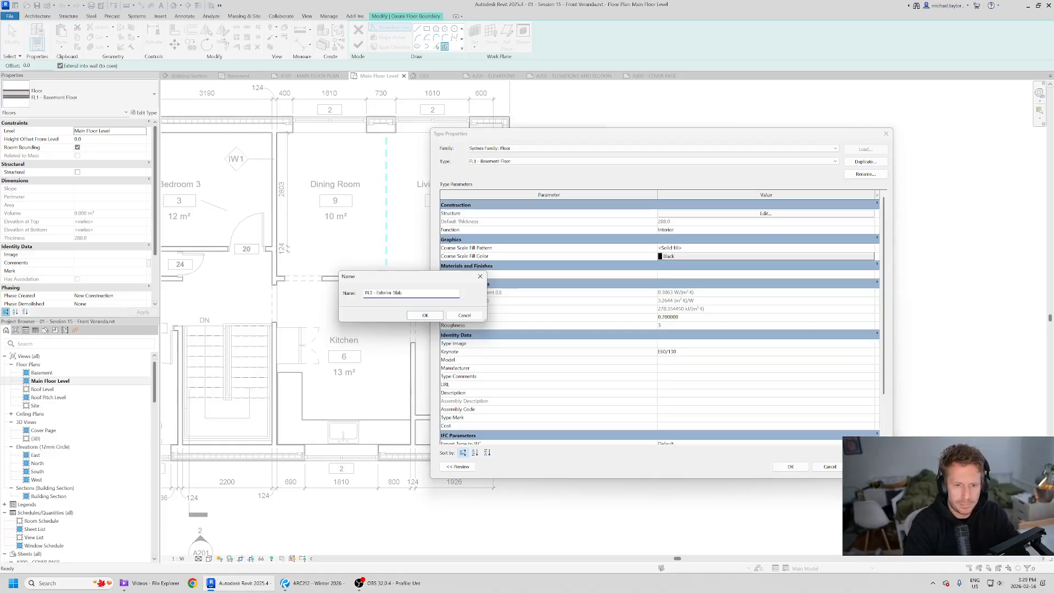
pyautogui.press('Return')
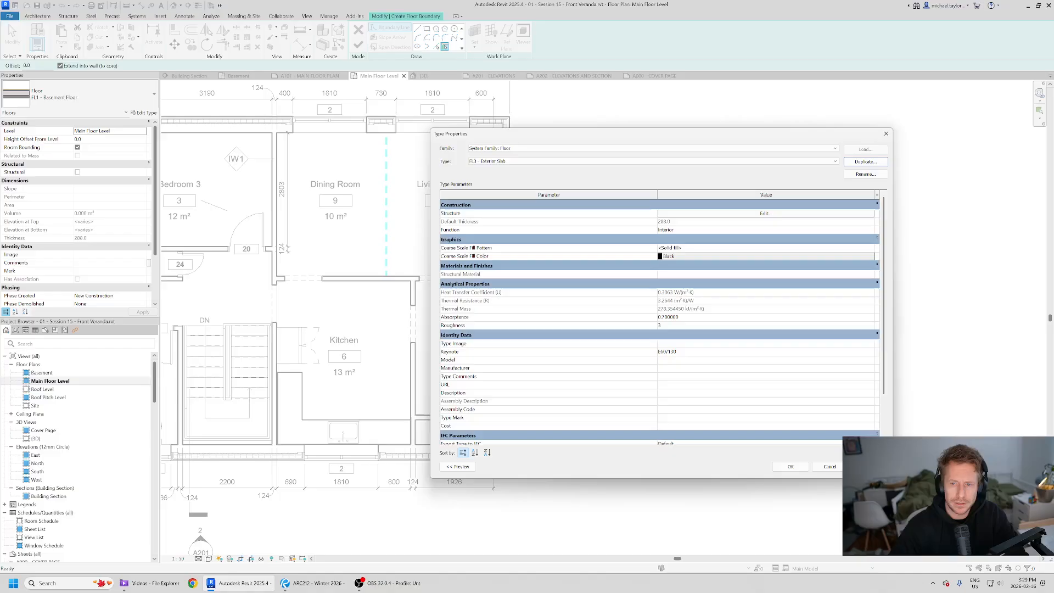
# Reduce the exterior slab's structure to the cast-in-situ concrete by deleting the oak flooring, chipboard sheathing, damp-proofing and rigid insulation layers.
pyautogui.click(759, 214)
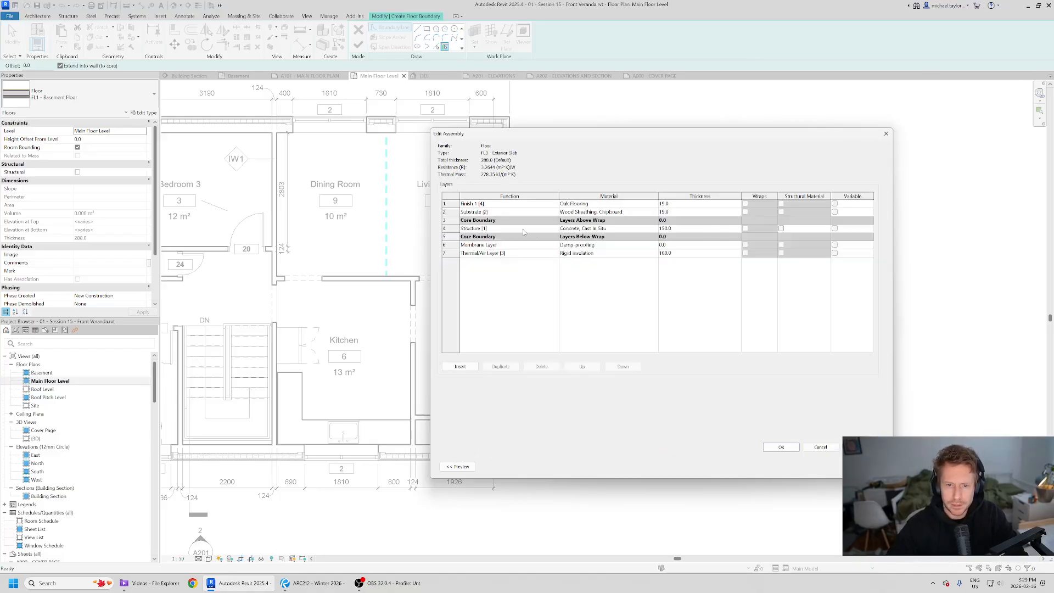
pyautogui.click(456, 202)
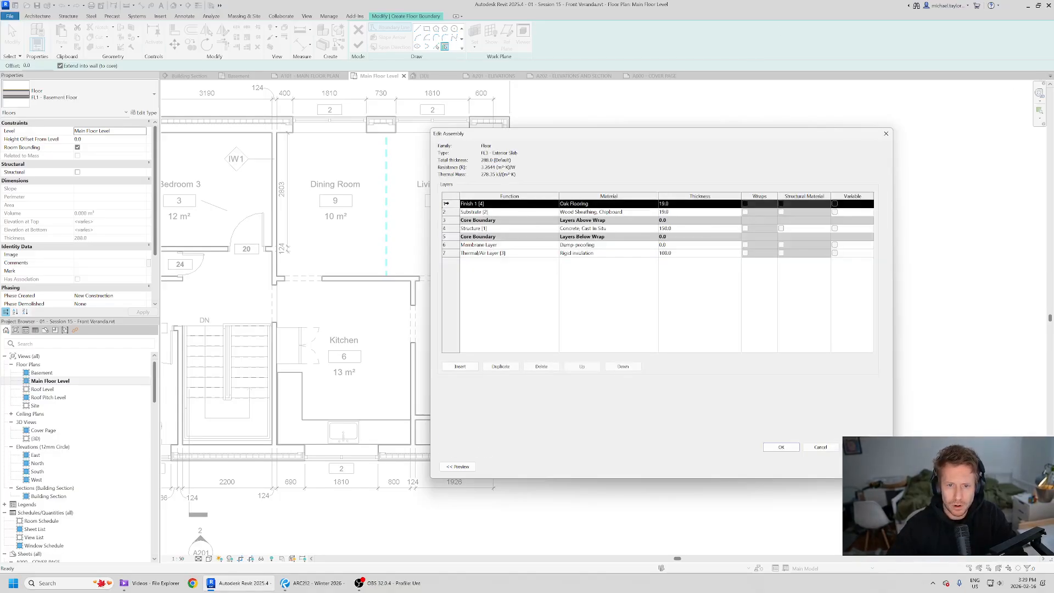
pyautogui.click(457, 466)
pyautogui.click(627, 366)
pyautogui.click(627, 366)
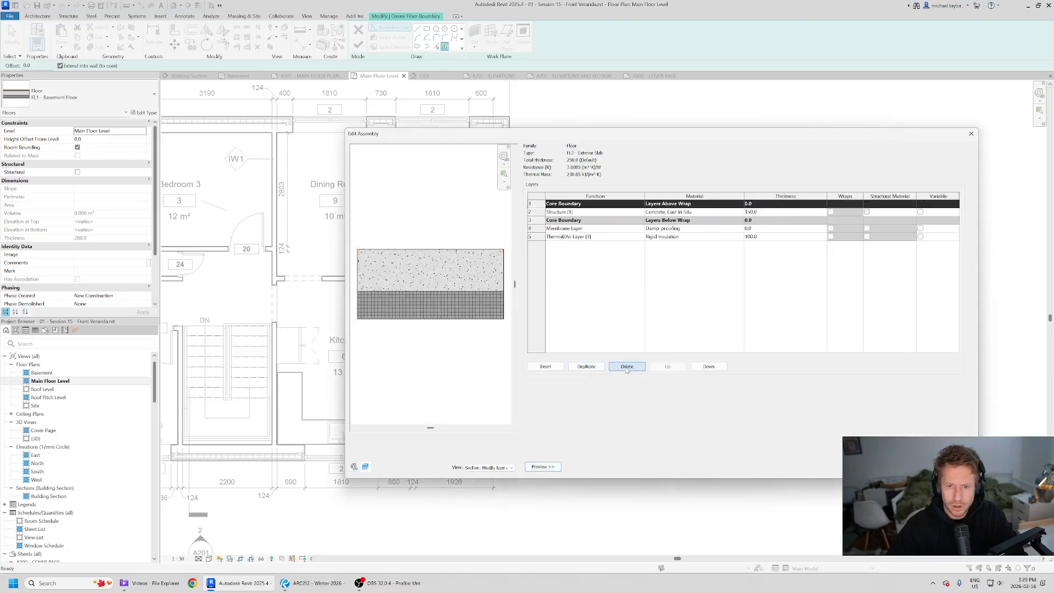
pyautogui.click(534, 227)
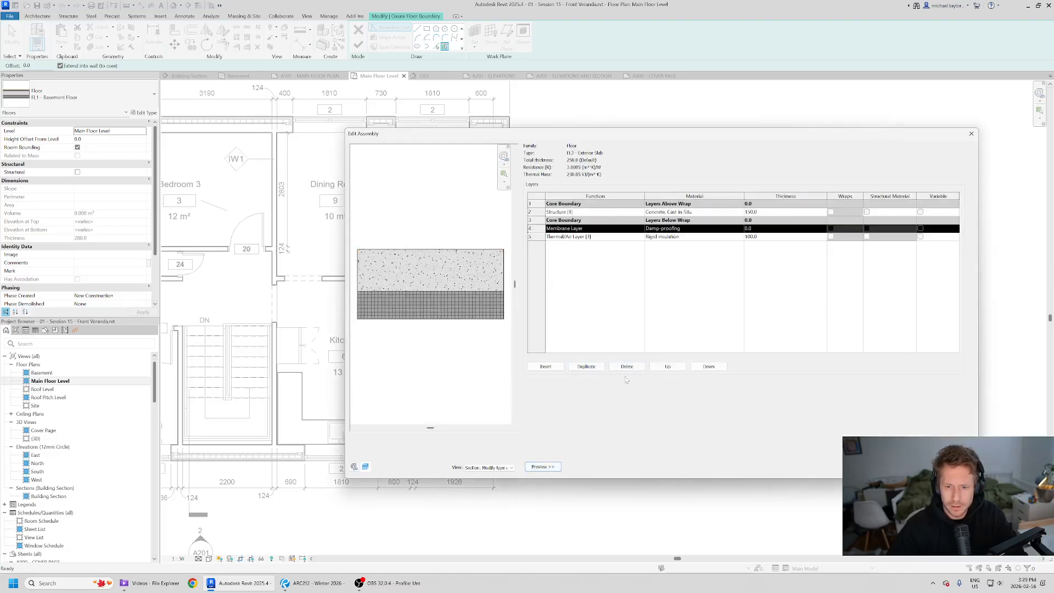
pyautogui.click(626, 366)
pyautogui.click(627, 366)
pyautogui.press('Return')
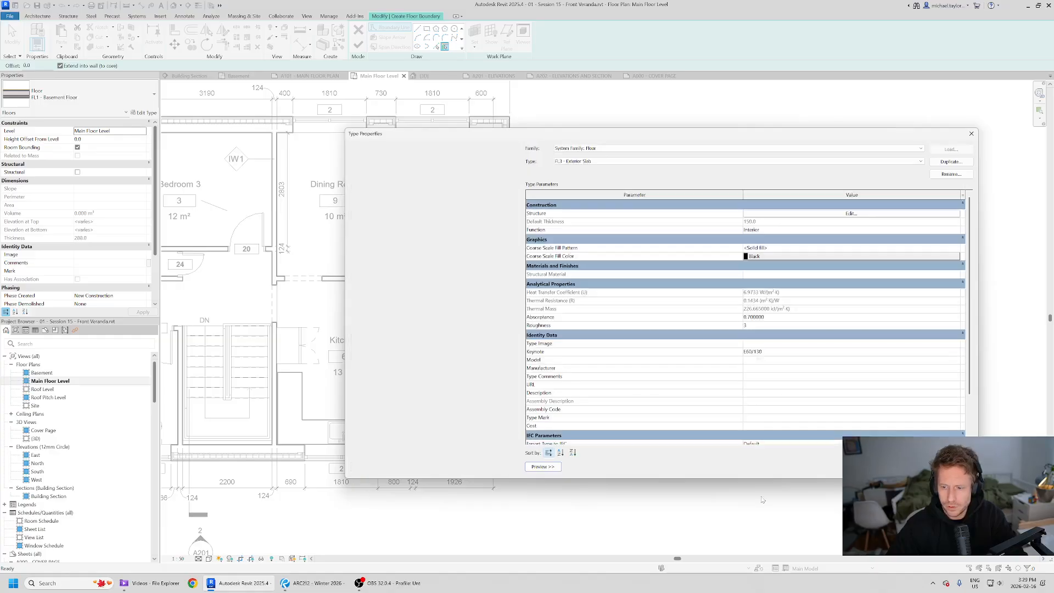
pyautogui.press('Return')
# Sketch a rectangular boundary outside the foyer door down to the building corner, about 4562 mm long and projecting 2500 mm from the exterior wall.
pyautogui.moveTo(663, 376); pyautogui.dragTo(616, 393, button='middle')
pyautogui.click(427, 29)
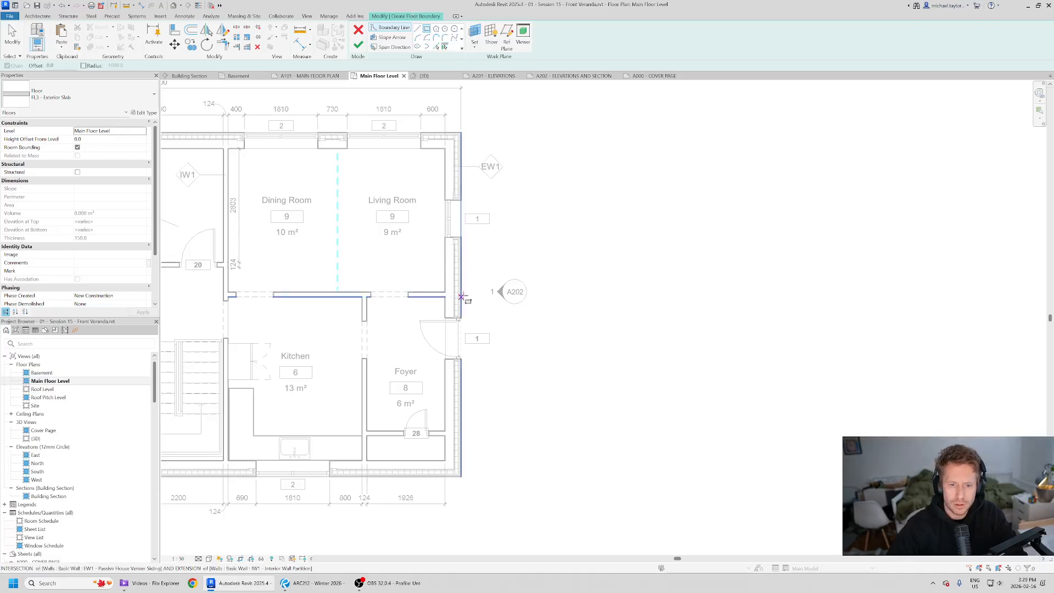
pyautogui.click(461, 292)
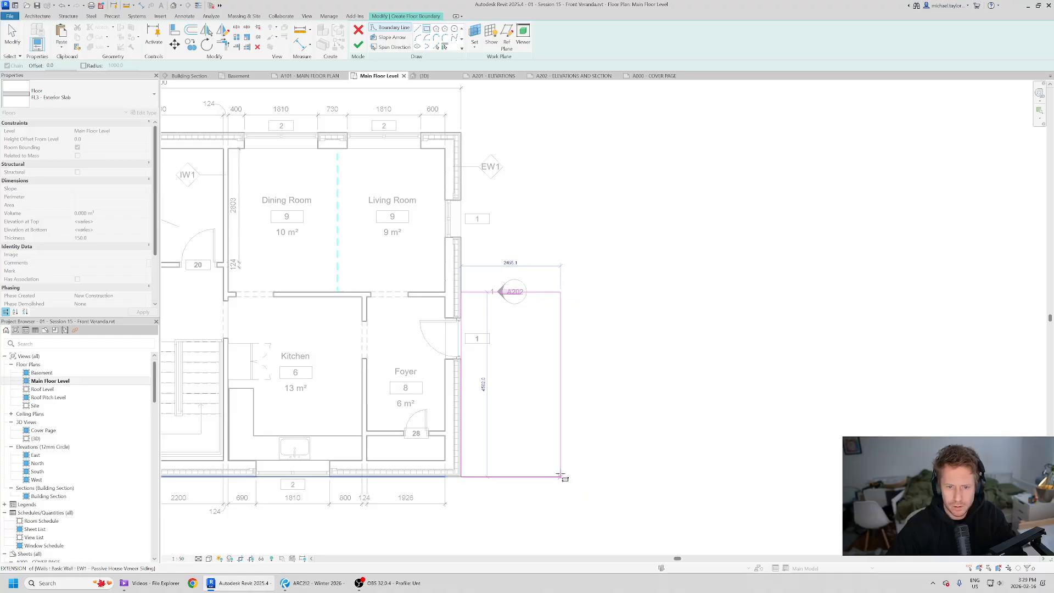
pyautogui.click(560, 475)
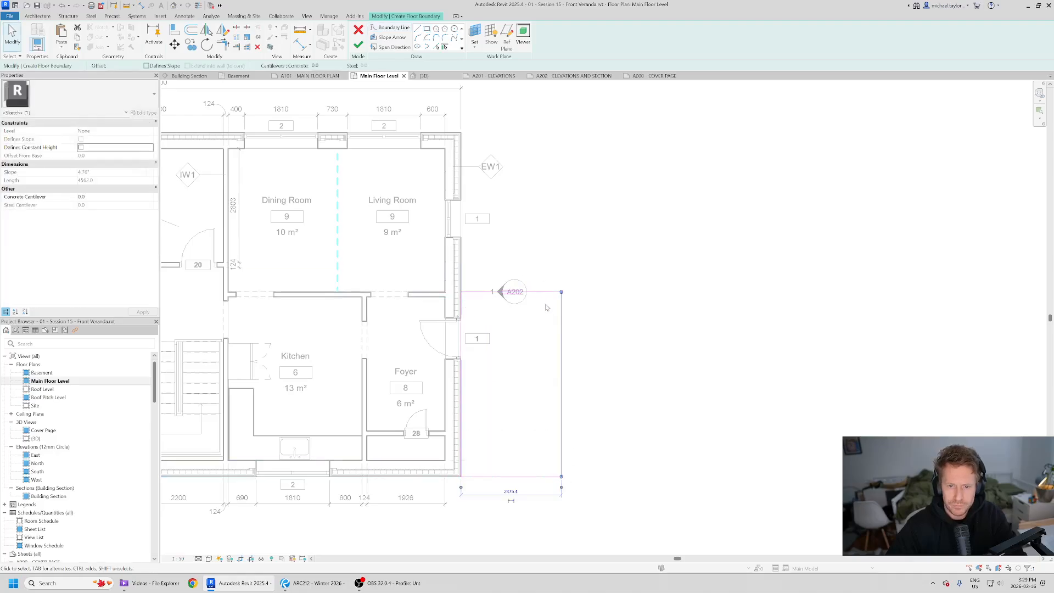
pyautogui.click(510, 491)
pyautogui.write('2500')
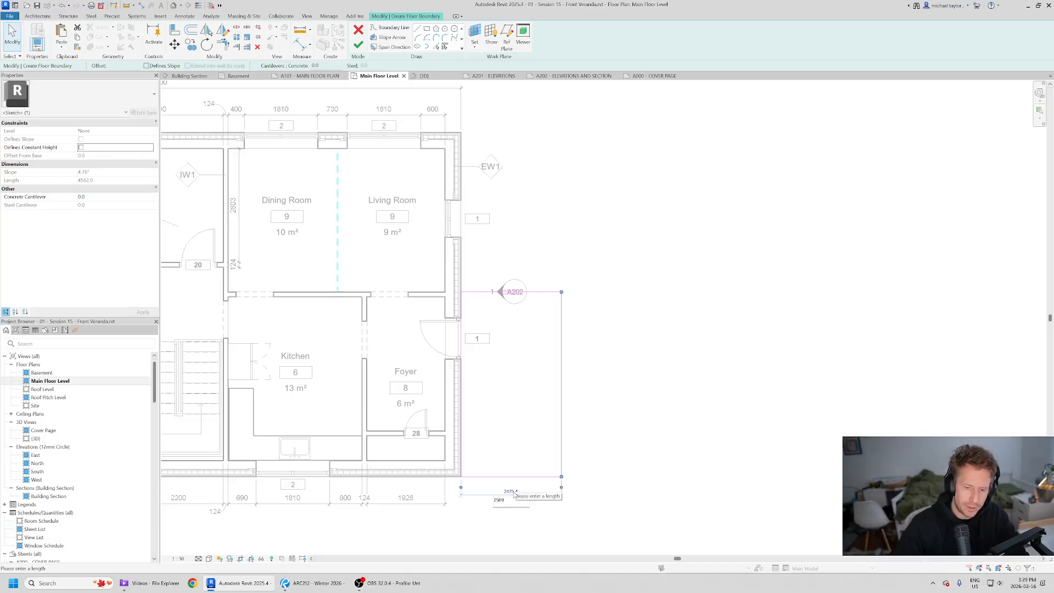
pyautogui.press('Return')
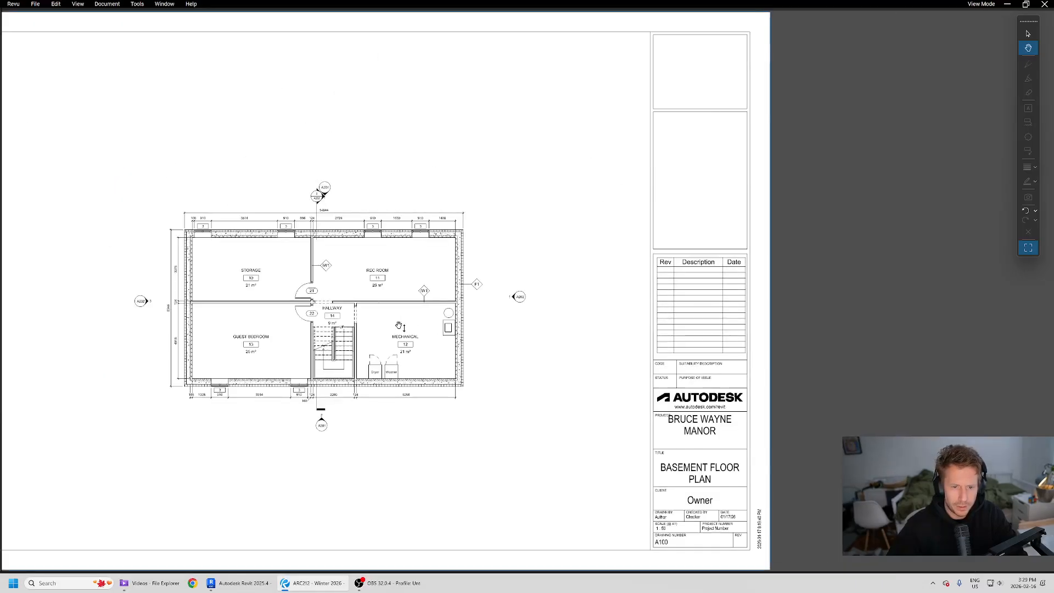
# Check the veranda against the reference drawings in Bluebeam Revu, and finish the floor boundary in Revit.
pyautogui.keyDown('ctrl'); pyautogui.scroll(1, 399, 325); pyautogui.keyUp('ctrl')
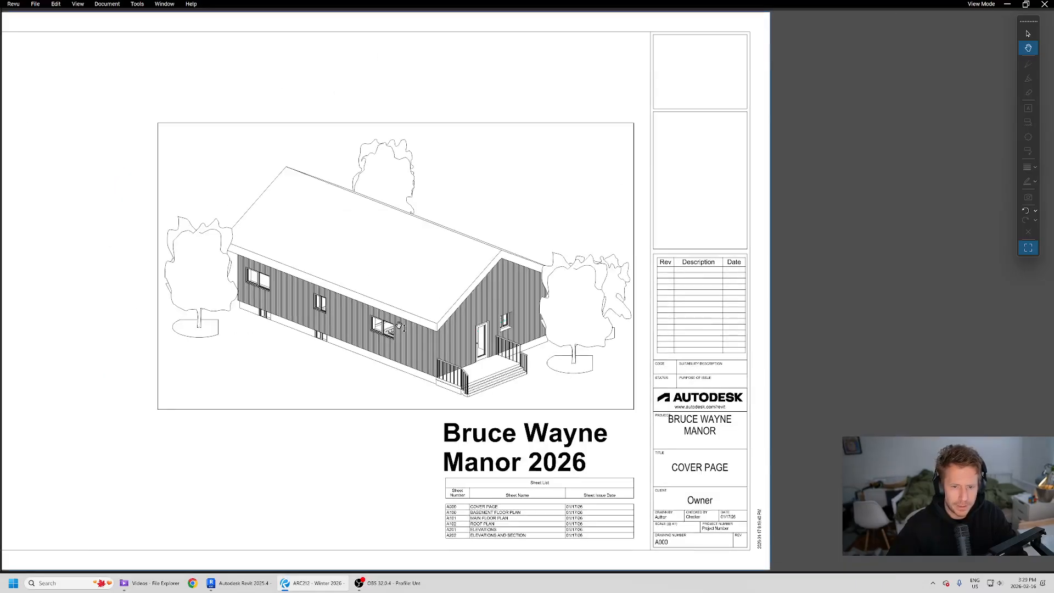
pyautogui.keyDown('ctrl'); pyautogui.scroll(-2, 399, 325); pyautogui.keyUp('ctrl')
pyautogui.scroll(4, 476, 379)
pyautogui.hotkey('alt', 'Tab')
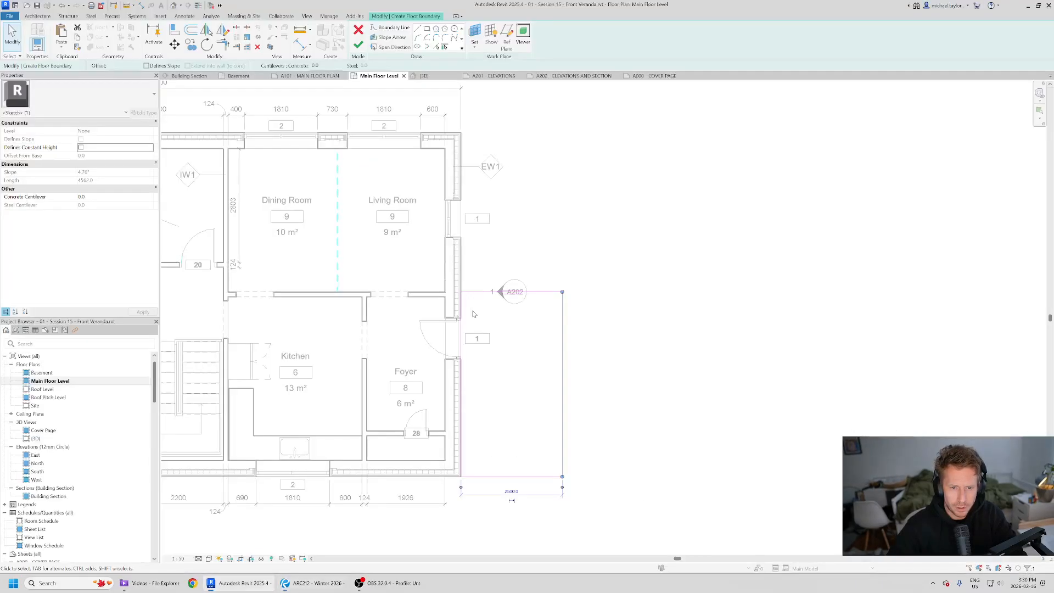
pyautogui.hotkey('alt', 'Tab')
pyautogui.hotkey('alt', 'Tab')
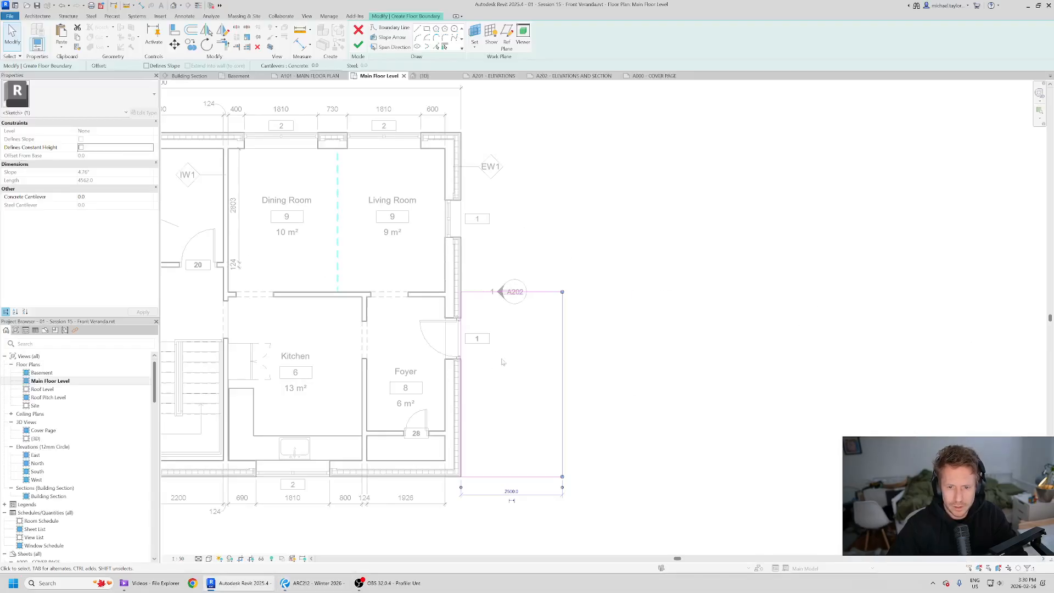
pyautogui.click(358, 44)
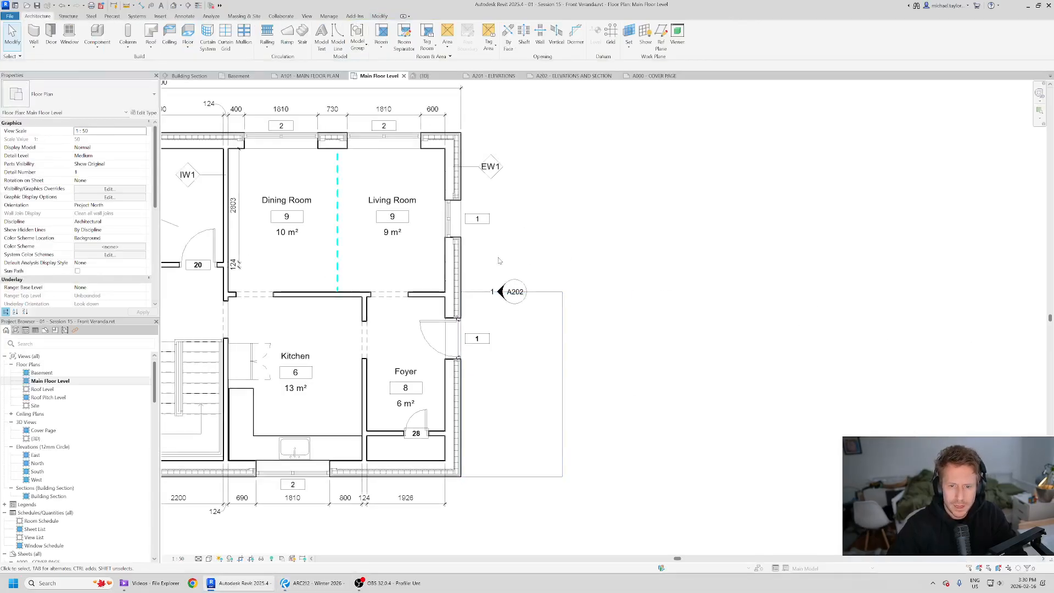
# Move the A202 elevation marker horizontally away from the house, clear of the new exterior slab.
pyautogui.click(517, 299)
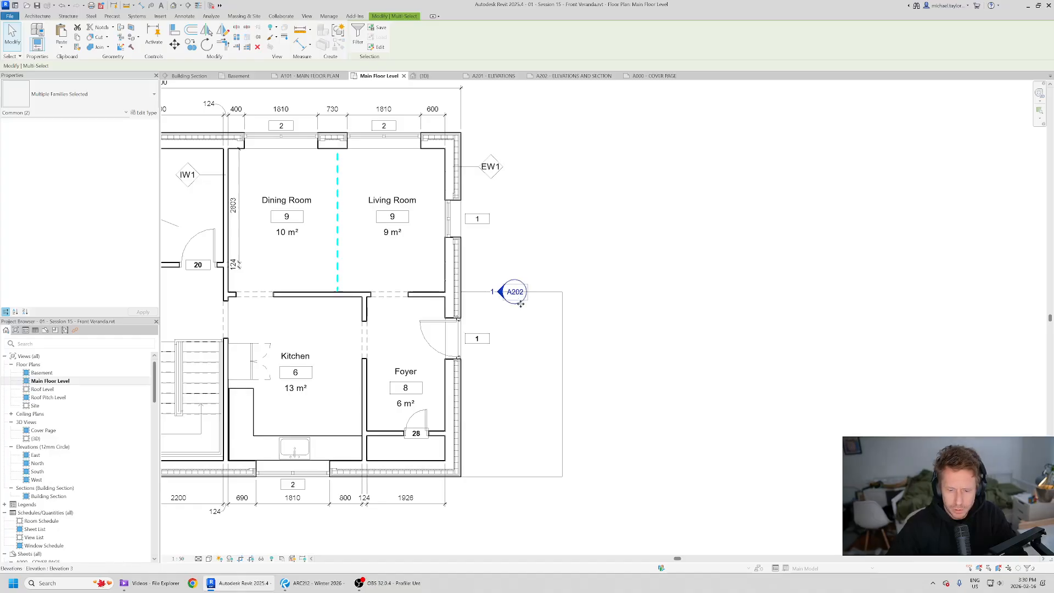
pyautogui.press('Right')
pyautogui.press('Right')
pyautogui.press('Right')
pyautogui.press('Right')
pyautogui.hotkey('alt', 'Tab')
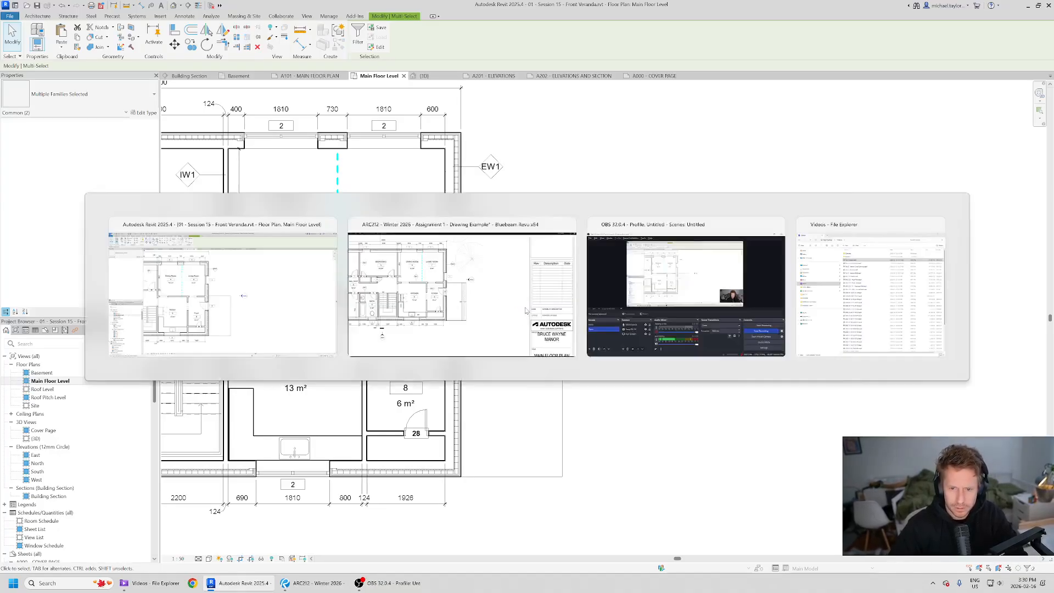
pyautogui.hotkey('alt', 'Tab')
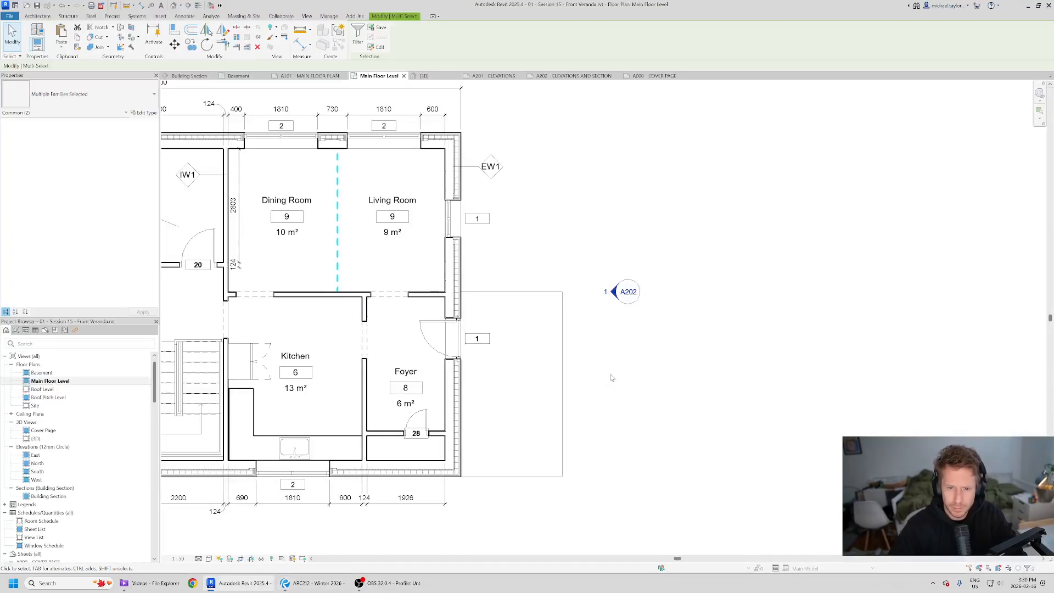
pyautogui.click(612, 378)
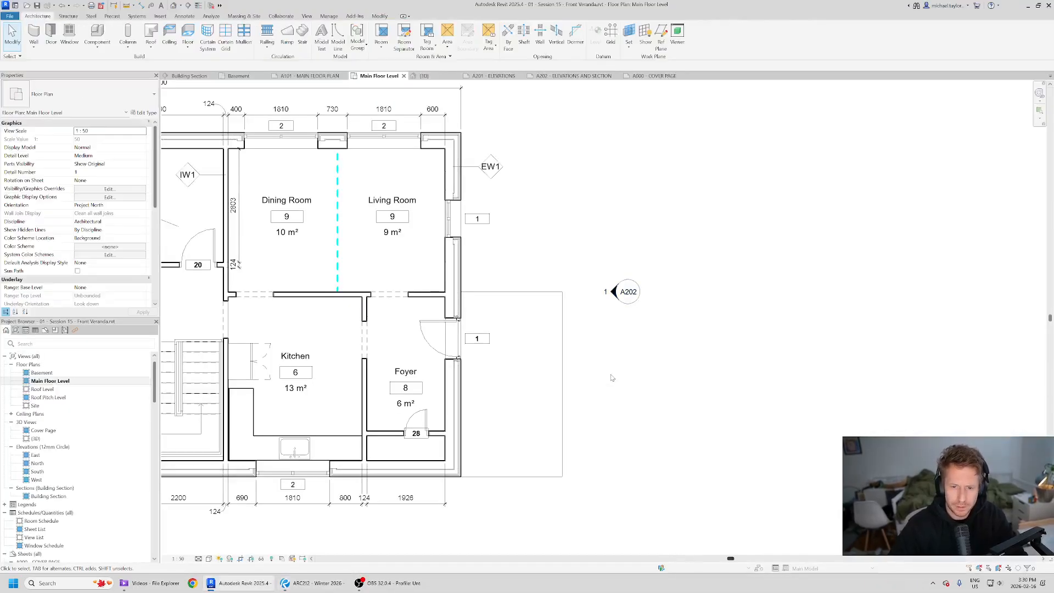
# Select the exterior slab and examine it at the front door in the 3D view.
pyautogui.click(563, 396)
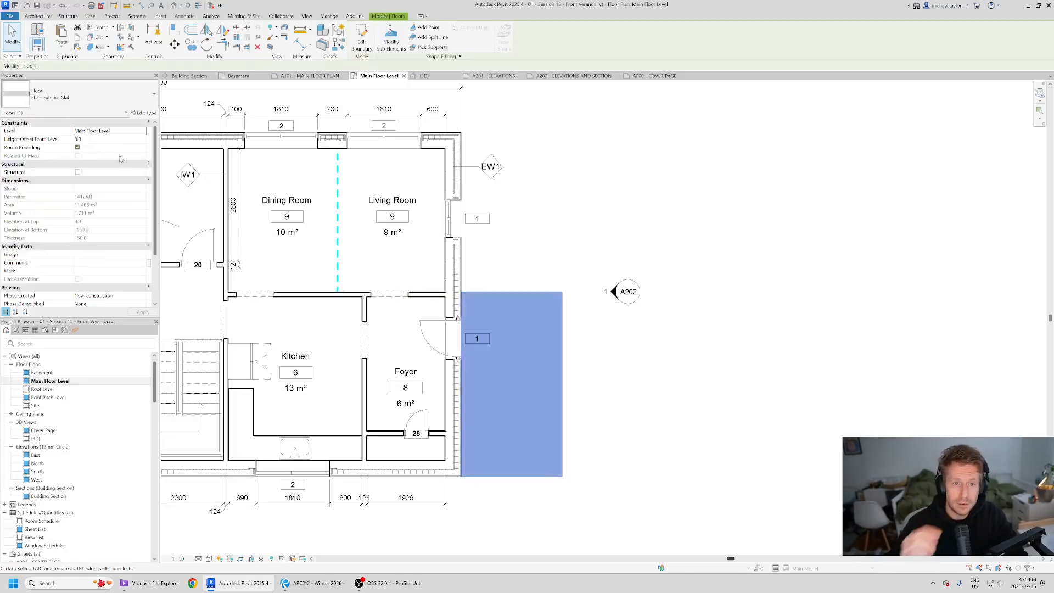
pyautogui.click(424, 76)
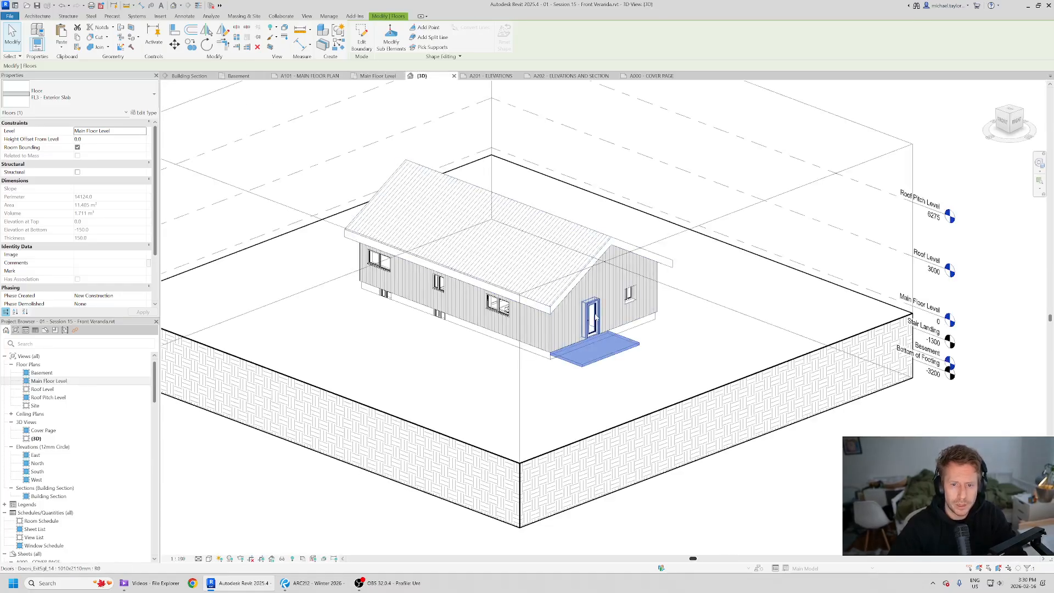
pyautogui.scroll(3, 589, 362)
pyautogui.scroll(2, 613, 374)
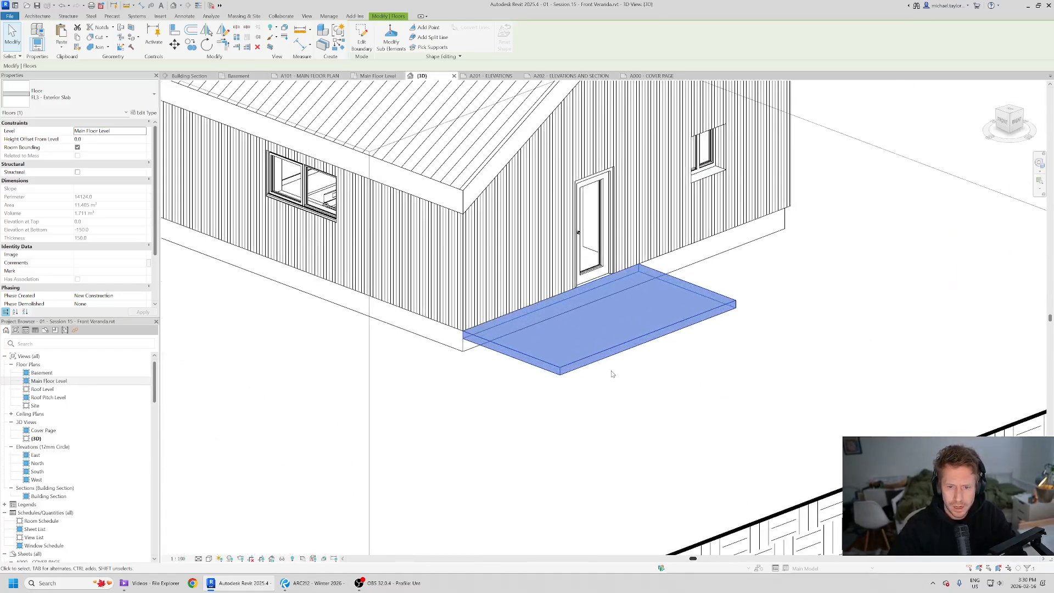
pyautogui.keyDown('shift'); pyautogui.moveTo(569, 393); pyautogui.dragTo(676, 312, button='middle'); pyautogui.keyUp('shift')
# Compare the veranda on the Bluebeam Revu reference plan with sheet A101, activating the sheet's floor plan view.
pyautogui.hotkey('alt', 'Tab')
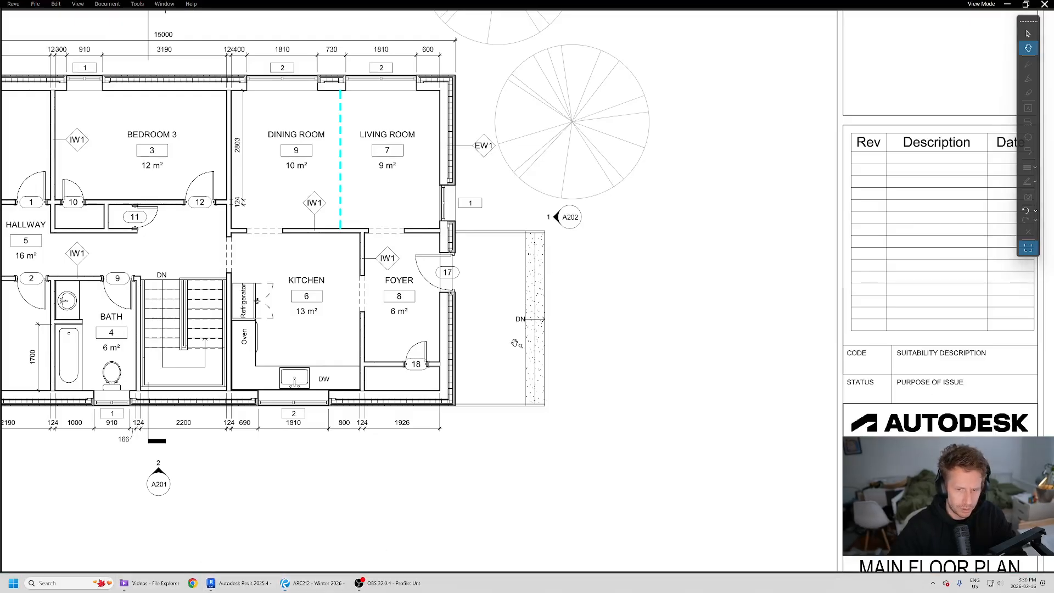
pyautogui.click(243, 589)
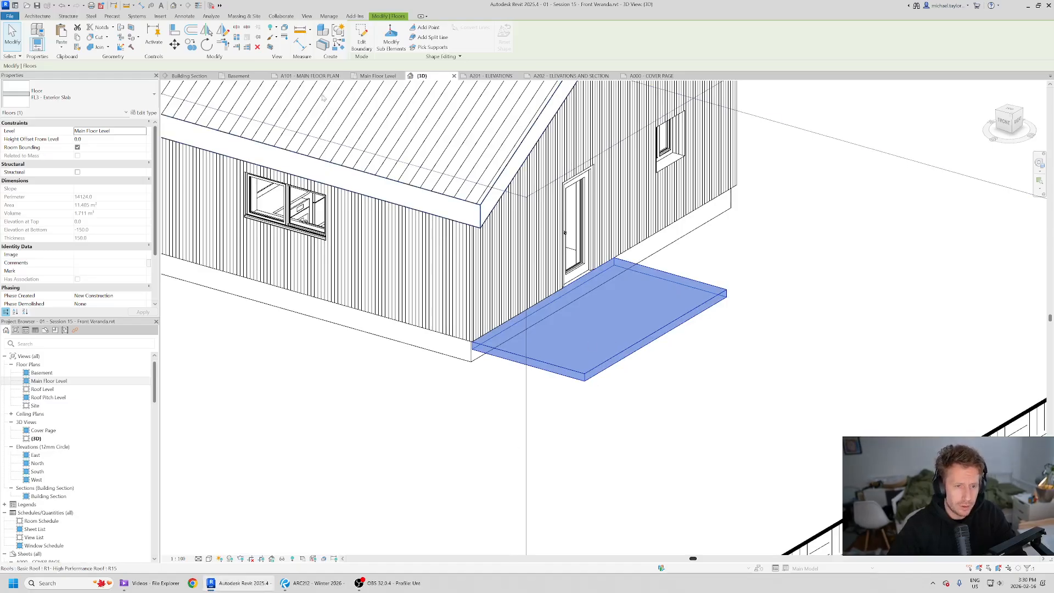
pyautogui.click(310, 76)
pyautogui.click(633, 334)
pyautogui.scroll(4, 632, 324)
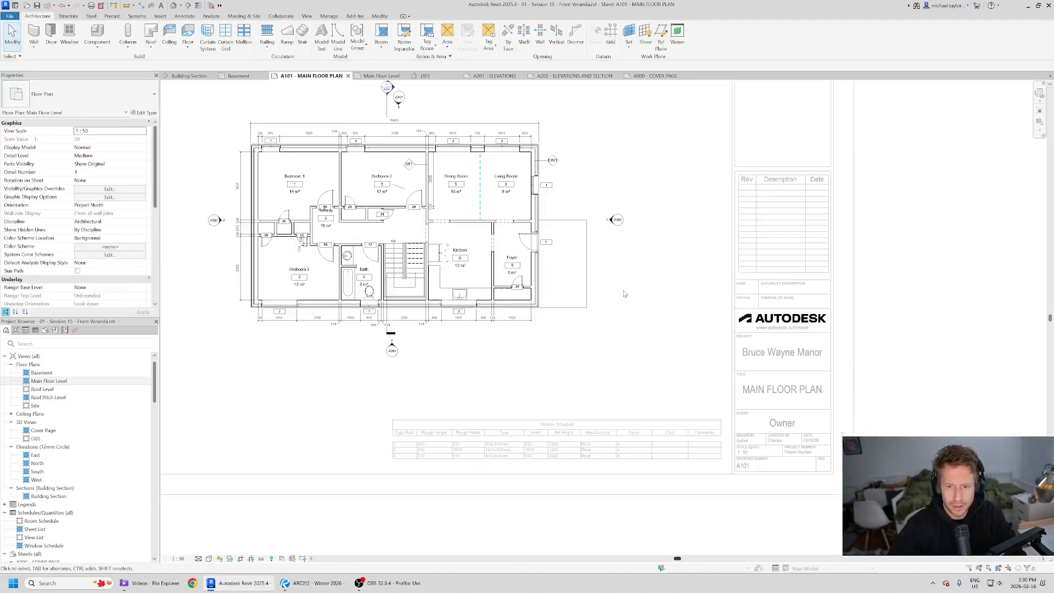
pyautogui.hotkey('alt', 'Tab')
pyautogui.hotkey('alt', 'Tab')
pyautogui.scroll(5, 544, 335)
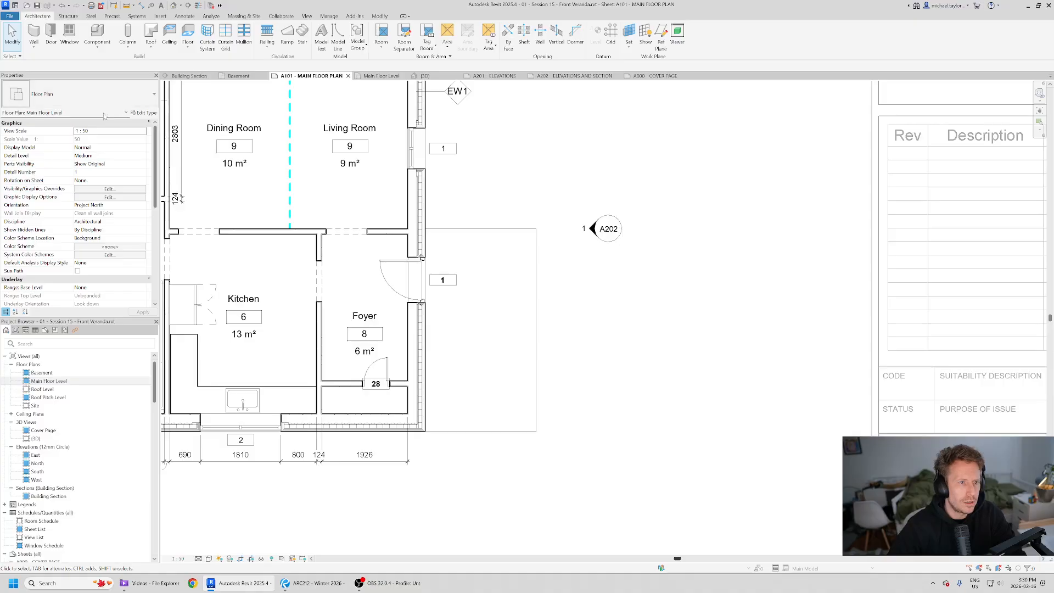
# Start a new stair on the sheet's floor plan and measure the exterior slab's length along its outer edge.
pyautogui.click(305, 48)
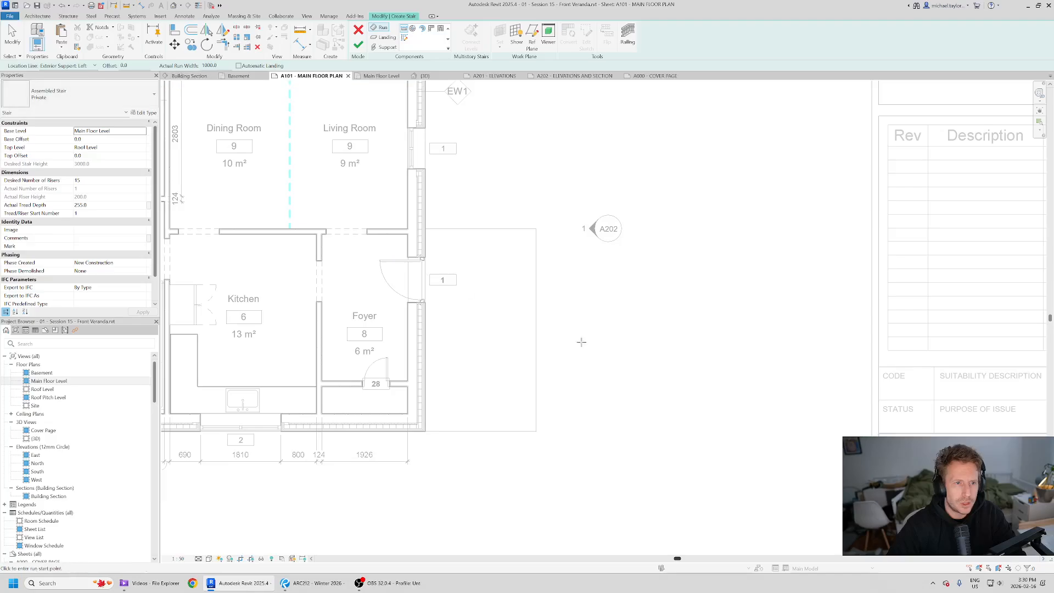
pyautogui.press('Escape')
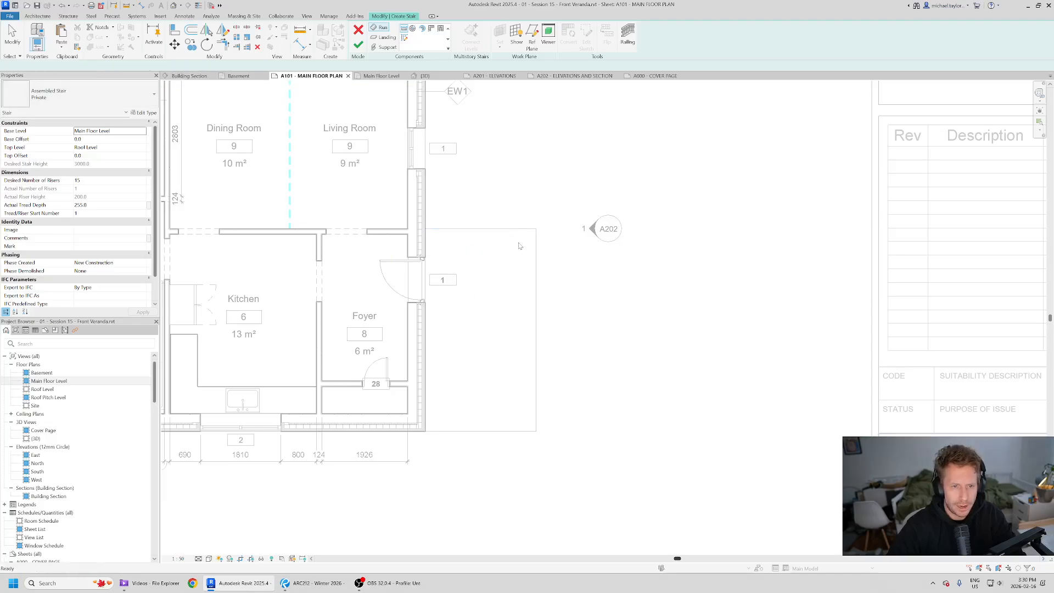
pyautogui.press('d')
pyautogui.press('i')
pyautogui.click(519, 230)
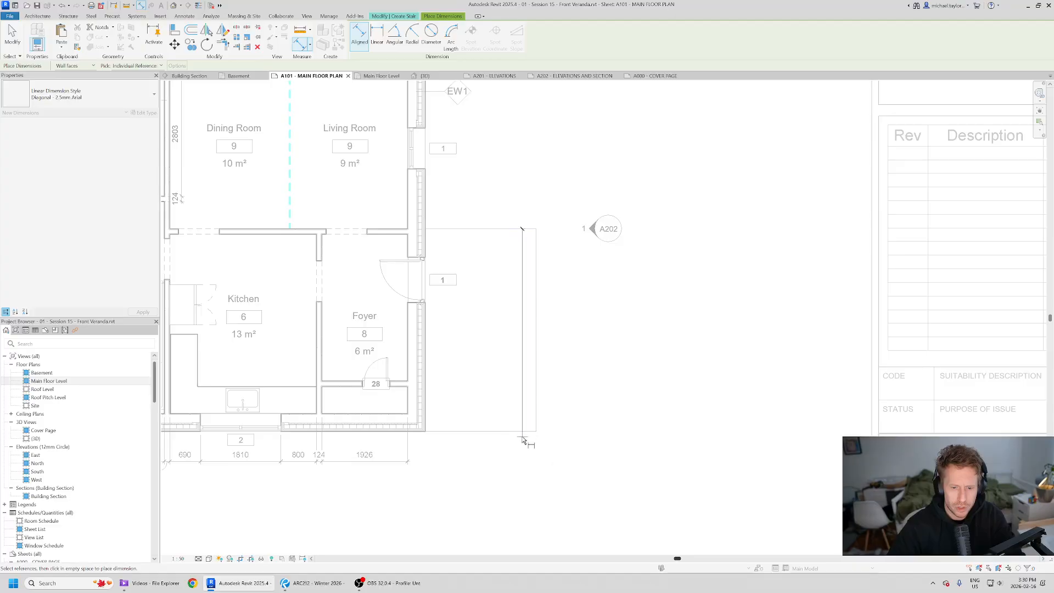
pyautogui.press('Escape')
pyautogui.press('Escape')
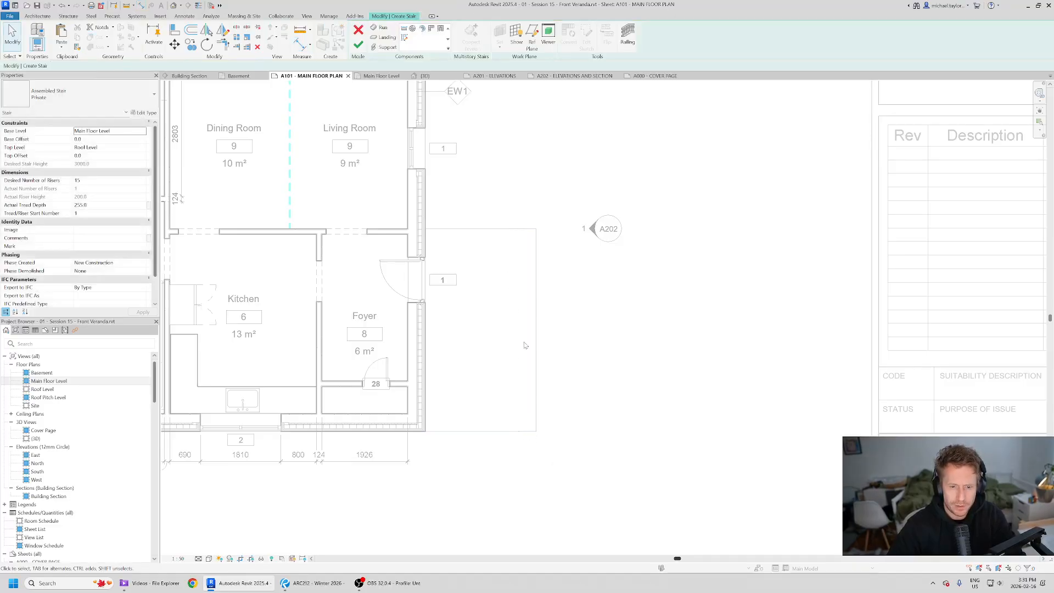
# Set up a straight stair run with a base offset of -450 and Main Floor Level as the top level.
pyautogui.click(404, 30)
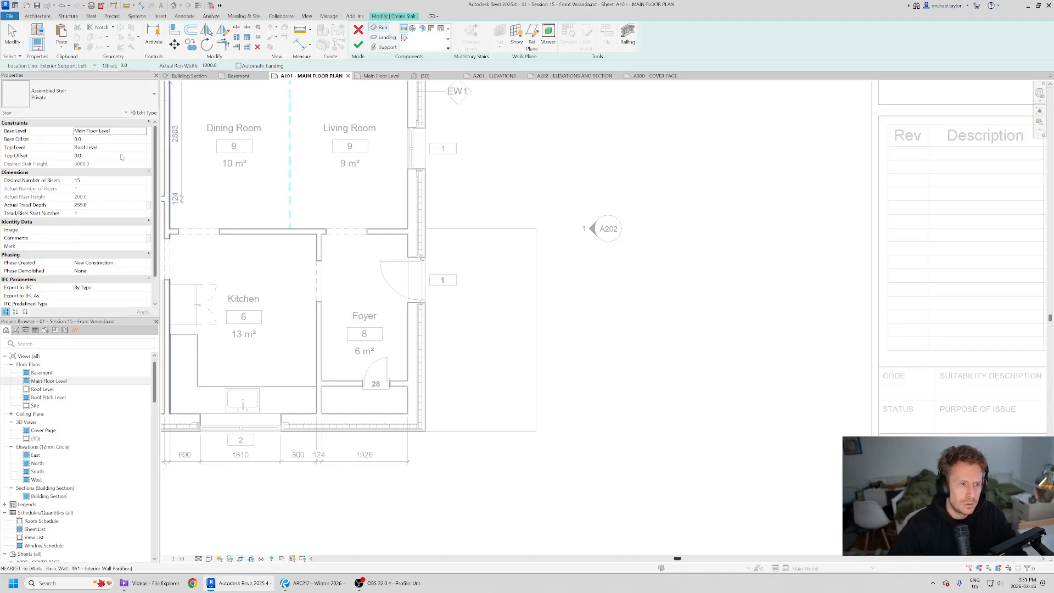
pyautogui.click(99, 141)
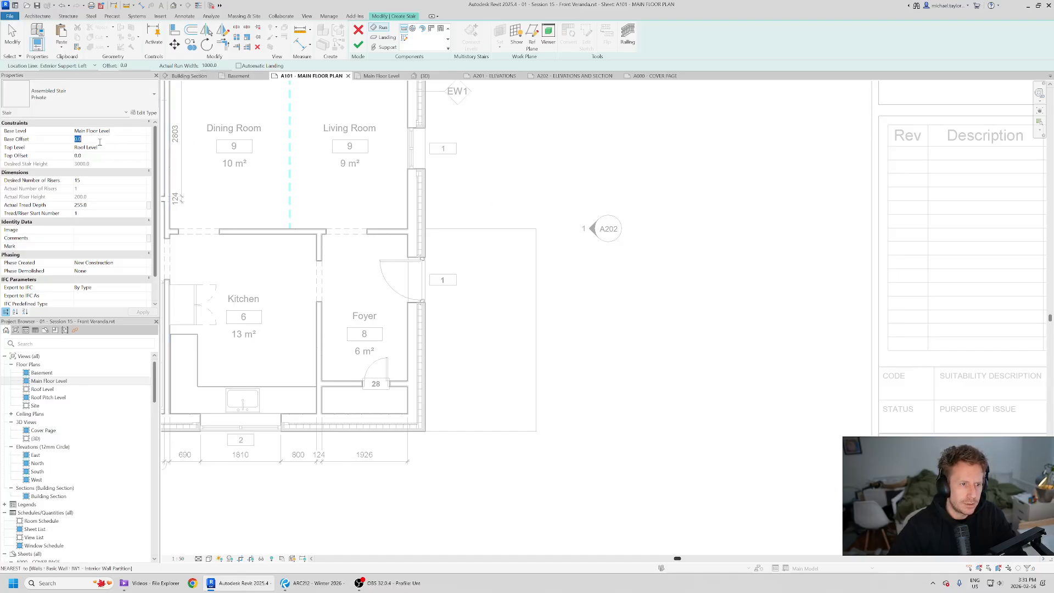
pyautogui.write('-450')
pyautogui.press('Tab')
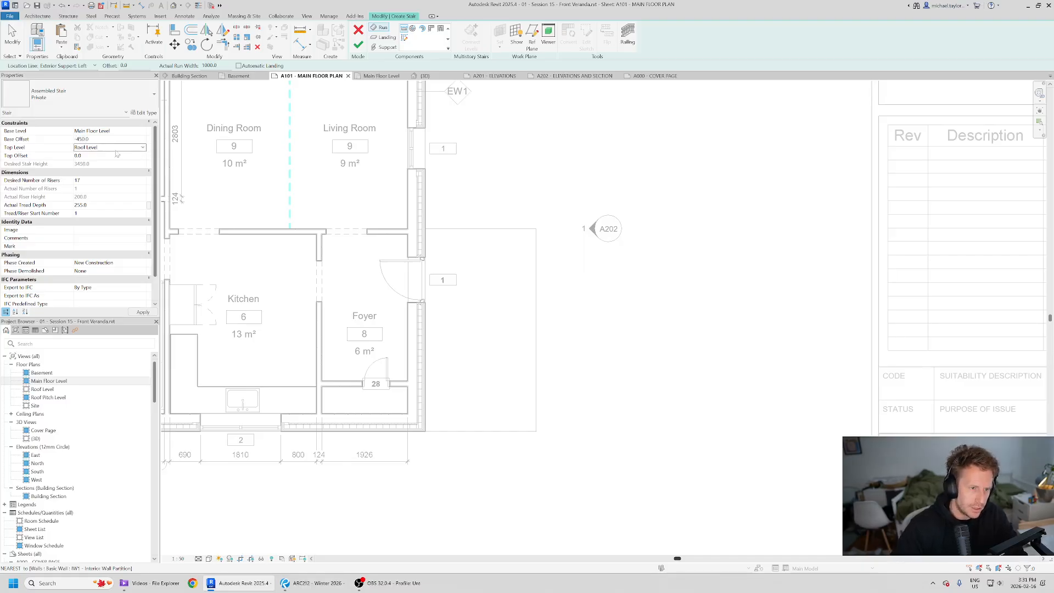
pyautogui.click(143, 148)
pyautogui.click(93, 169)
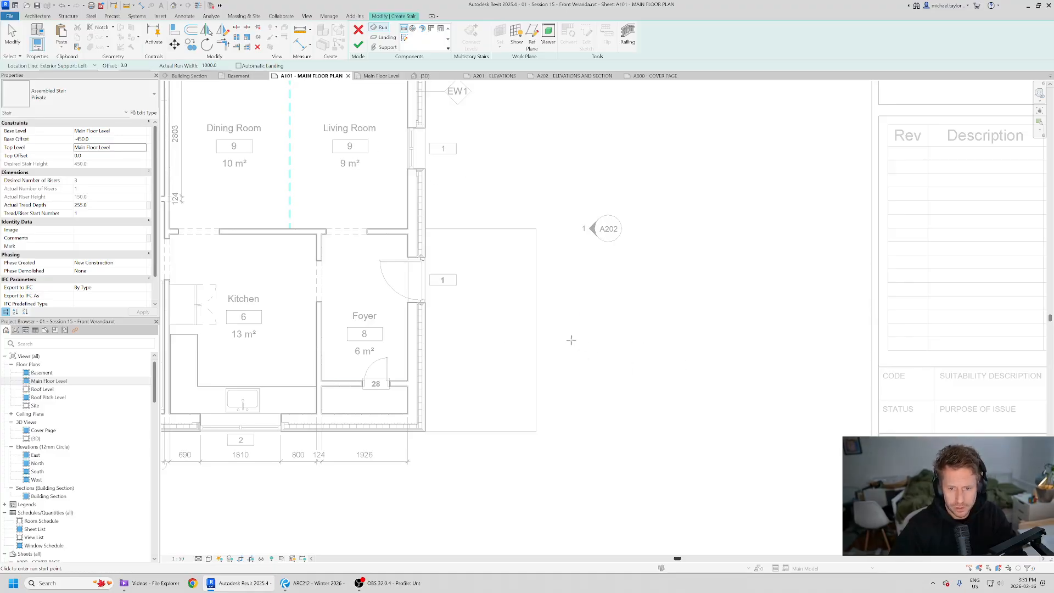
# Sketch a straight three-riser run about 510 mm long just outside the slab's outer edge, ascending toward the house.
pyautogui.click(549, 342)
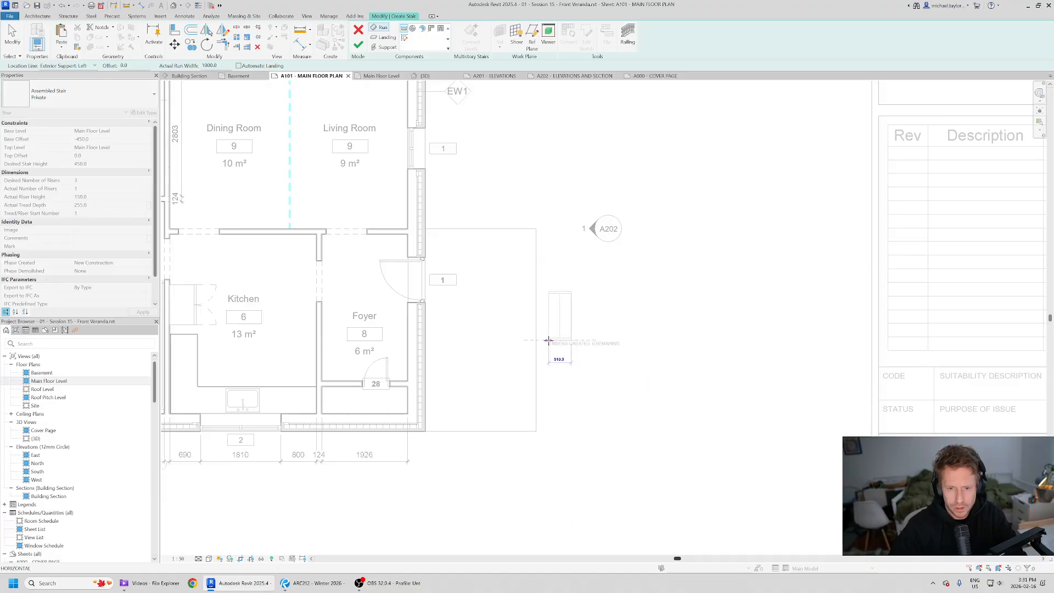
pyautogui.click(549, 340)
pyautogui.press('Escape')
# Widen the stair run in both directions so its ends line up with the slab's upper and lower edges.
pyautogui.scroll(2, 586, 320)
pyautogui.click(555, 287)
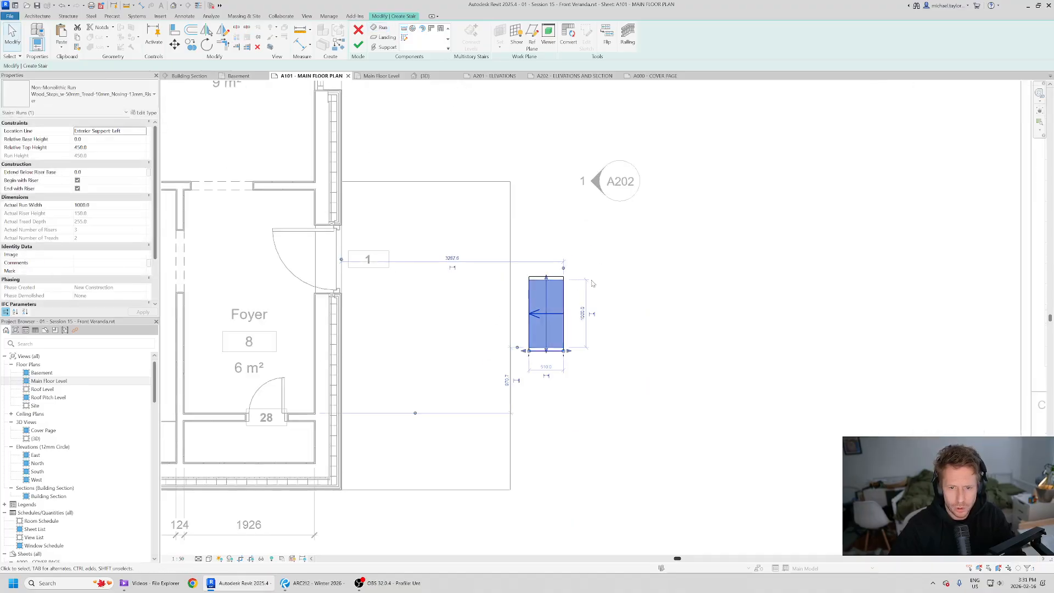
pyautogui.scroll(1, 564, 218)
pyautogui.moveTo(540, 302); pyautogui.dragTo(489, 174)
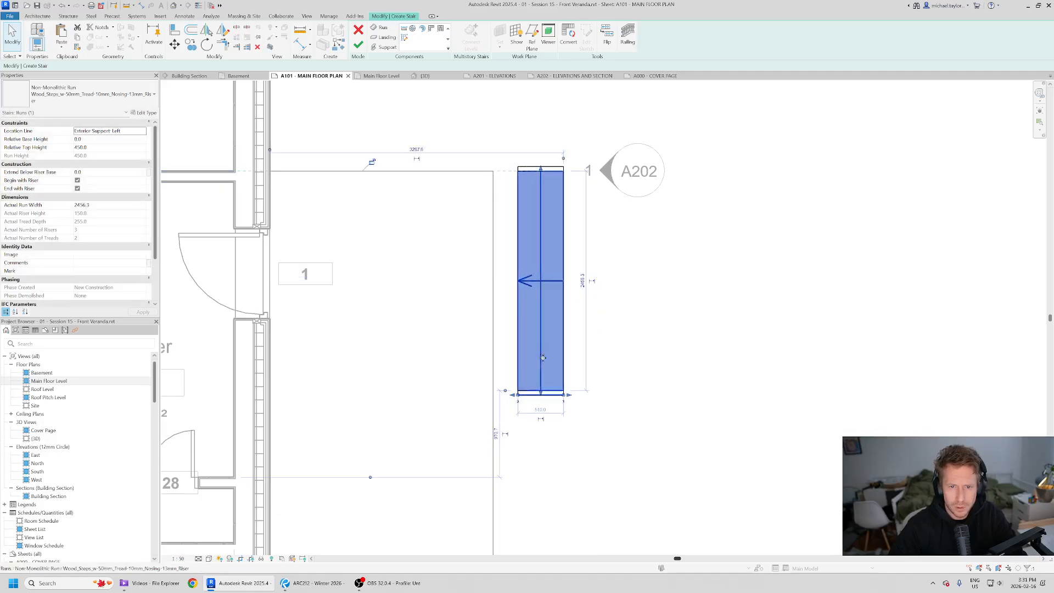
pyautogui.moveTo(542, 395); pyautogui.dragTo(537, 338, button='middle')
pyautogui.moveTo(536, 338); pyautogui.dragTo(481, 520)
pyautogui.moveTo(529, 534); pyautogui.dragTo(539, 460, button='middle')
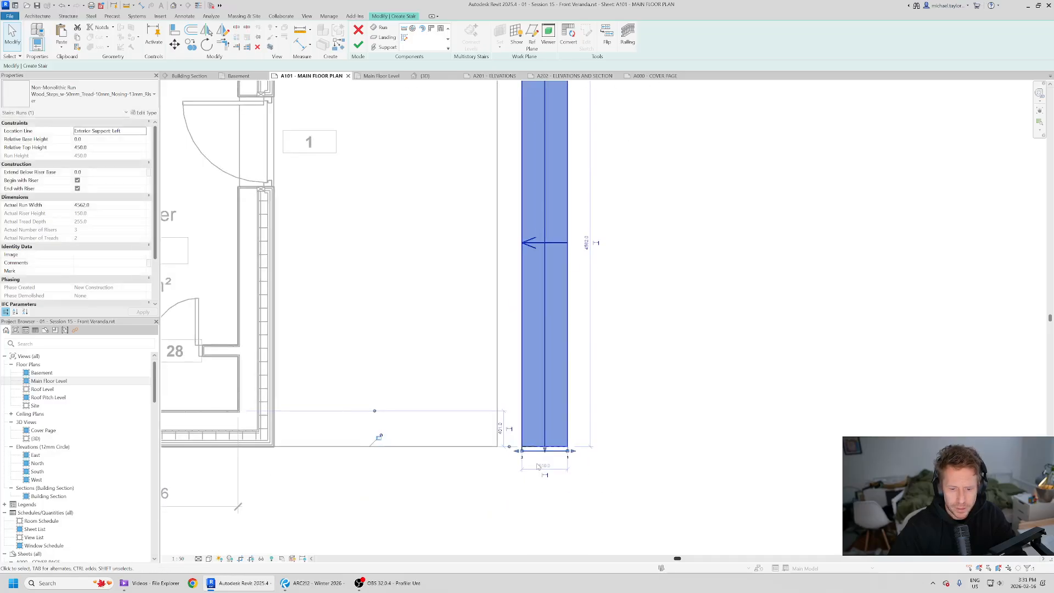
# Move the run vertically so the lower stringer's outer edge aligns with the slab's lower edge.
pyautogui.scroll(4, 540, 459)
pyautogui.press('m')
pyautogui.press('v')
pyautogui.click(504, 429)
pyautogui.click(504, 410)
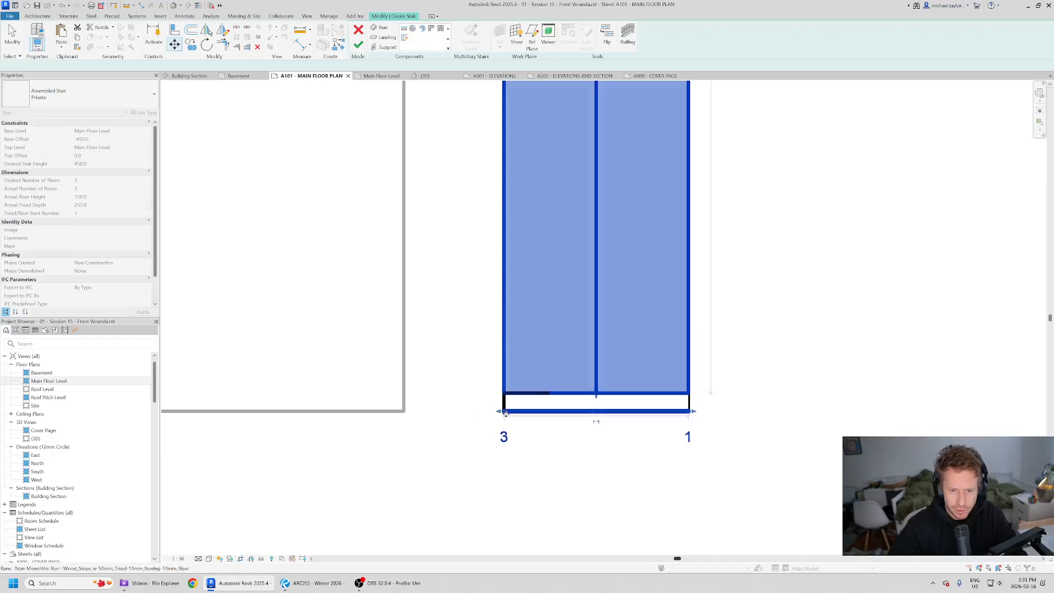
# Shorten the run's upper end to a width of about 4462 mm, aligning the upper stringer's outer edge with the slab.
pyautogui.scroll(-8, 519, 473)
pyautogui.scroll(5, 540, 165)
pyautogui.scroll(2, 459, 215)
pyautogui.click(459, 216)
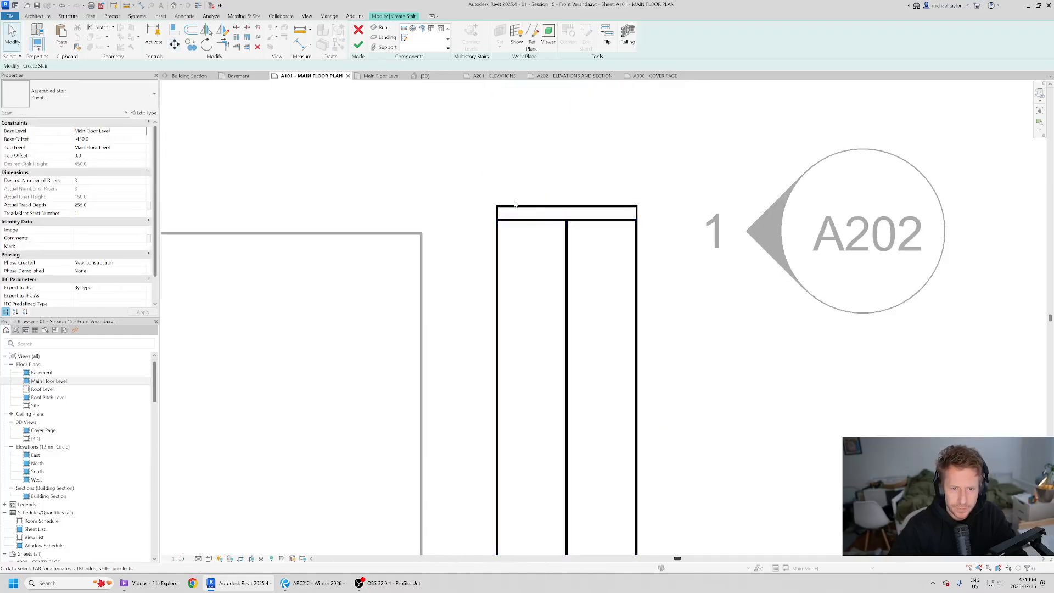
pyautogui.click(517, 208)
pyautogui.click(621, 256)
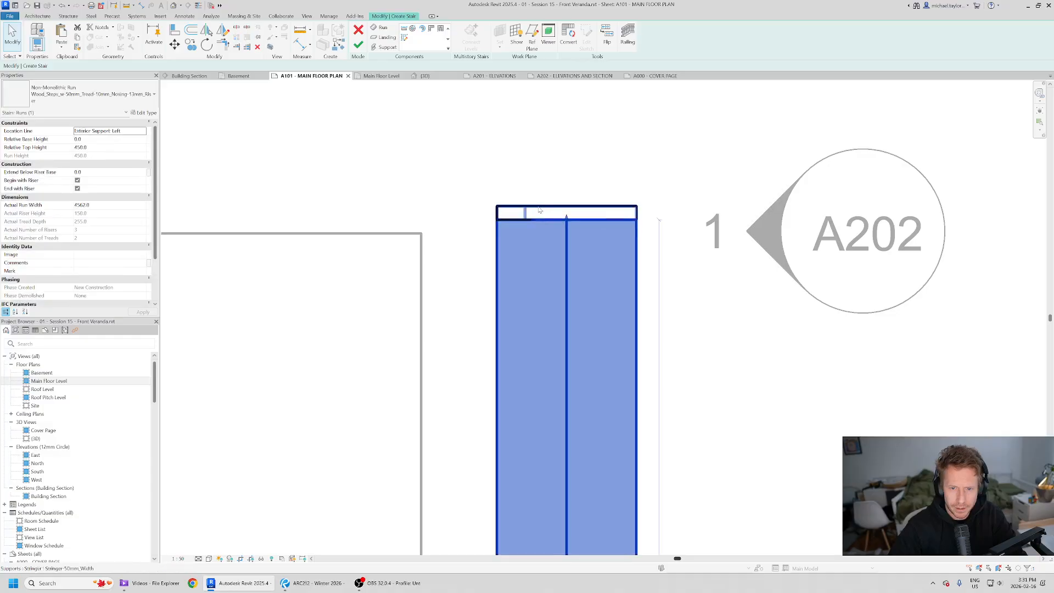
pyautogui.click(528, 213)
pyautogui.click(522, 244)
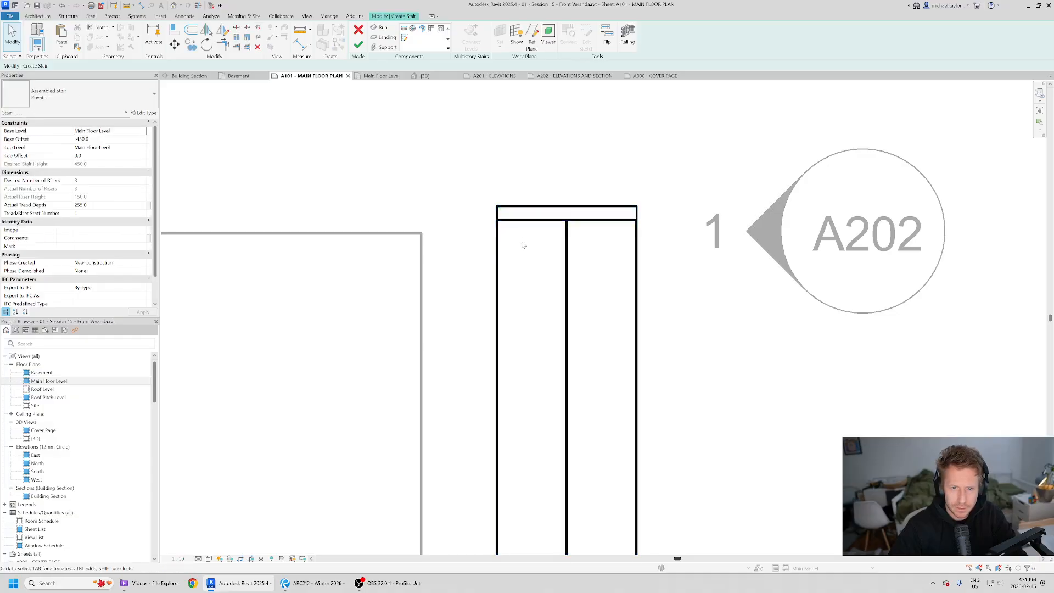
pyautogui.click(497, 254)
pyautogui.click(534, 232)
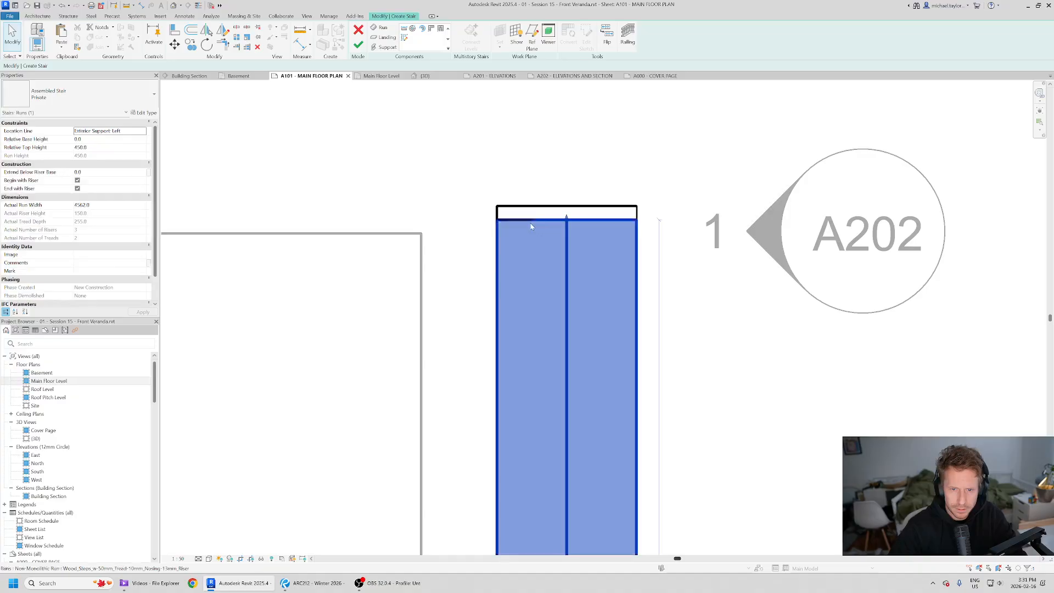
pyautogui.click(531, 228)
pyautogui.moveTo(410, 247); pyautogui.dragTo(403, 249)
pyautogui.scroll(-2, 542, 177)
pyautogui.click(544, 179)
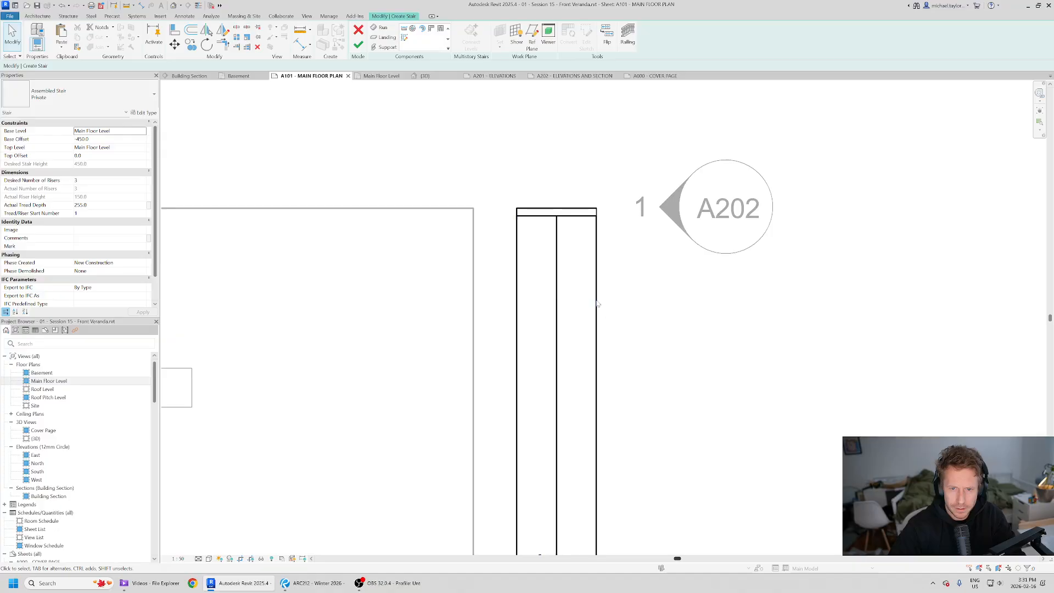
pyautogui.scroll(-2, 595, 299)
pyautogui.scroll(2, 596, 299)
pyautogui.scroll(2, 561, 221)
pyautogui.press('a')
pyautogui.press('l')
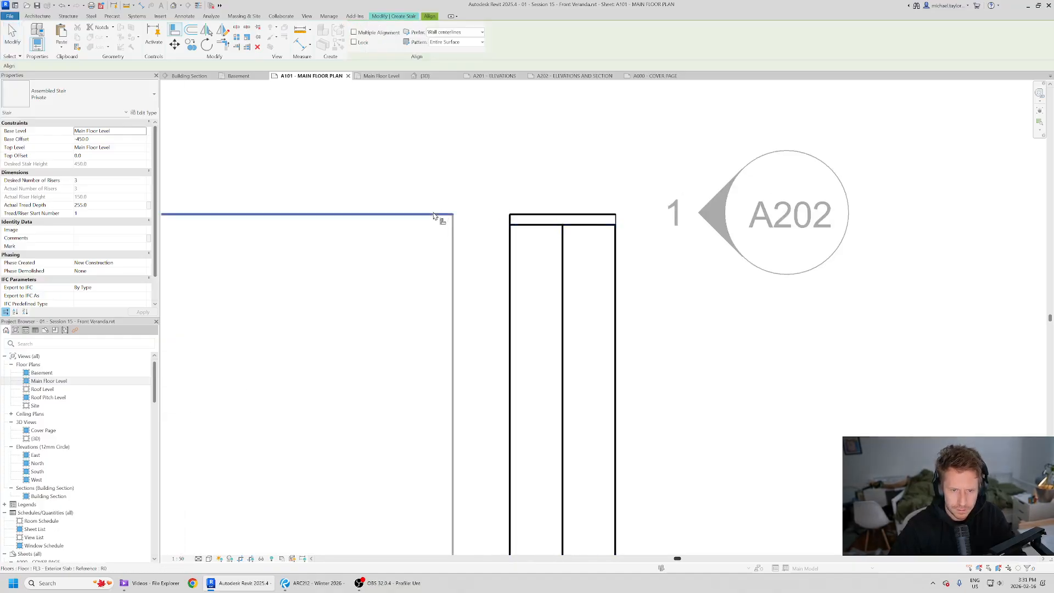
pyautogui.click(440, 215)
pyautogui.press('Escape')
pyautogui.press('Escape')
pyautogui.scroll(-4, 487, 183)
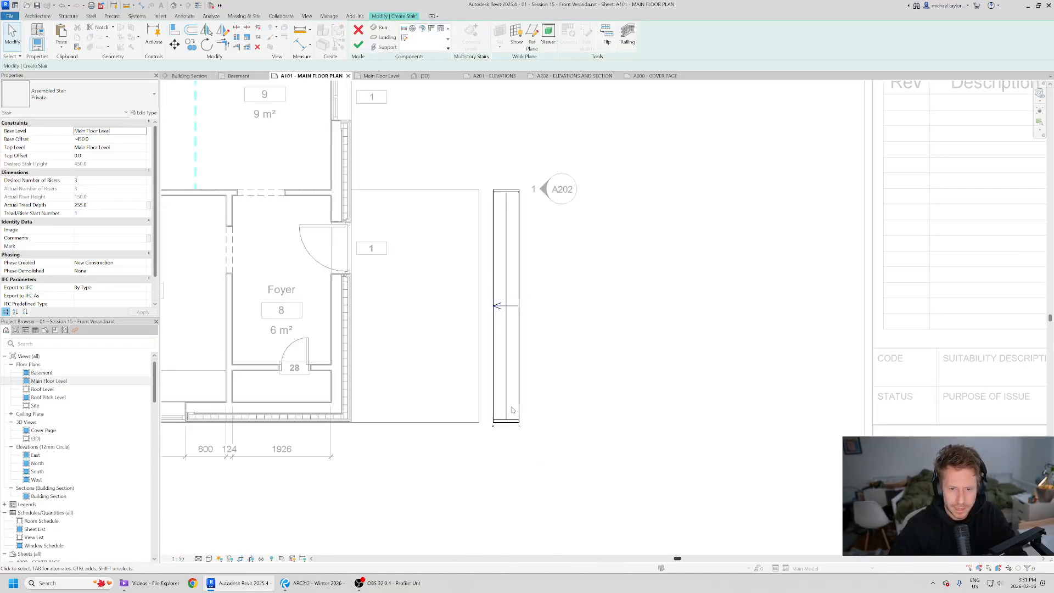
pyautogui.moveTo(521, 379); pyautogui.dragTo(530, 379, button='middle')
pyautogui.click(530, 379)
pyautogui.scroll(3, 517, 442)
pyautogui.press('Escape')
pyautogui.scroll(-2, 577, 471)
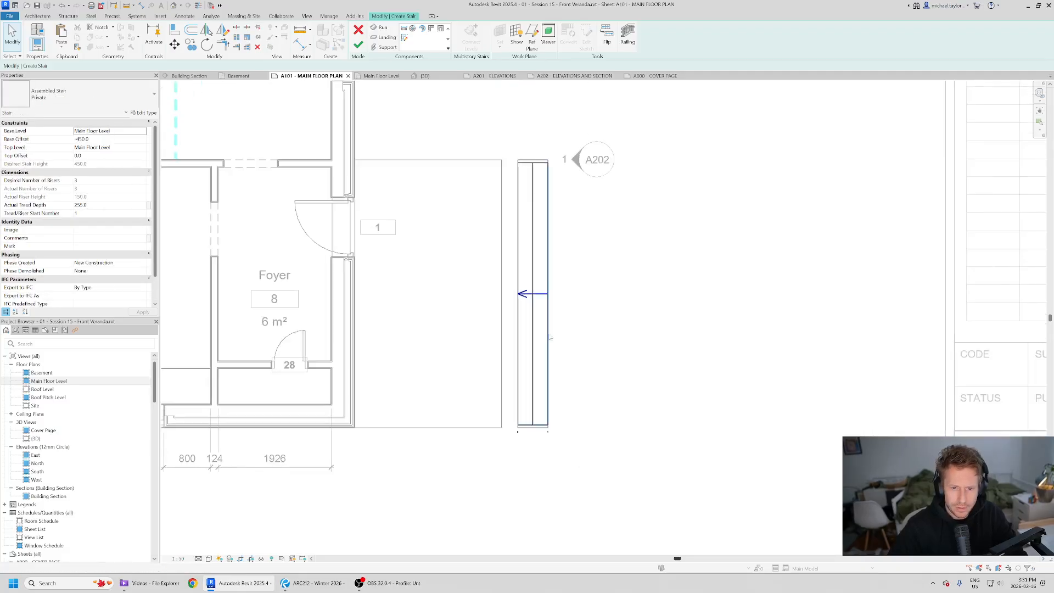
# Select the run with both stringers and move it horizontally until its top riser meets the slab's outer edge at the lower corner.
pyautogui.moveTo(497, 133); pyautogui.dragTo(568, 493)
pyautogui.scroll(2, 518, 426)
pyautogui.press('m')
pyautogui.press('v')
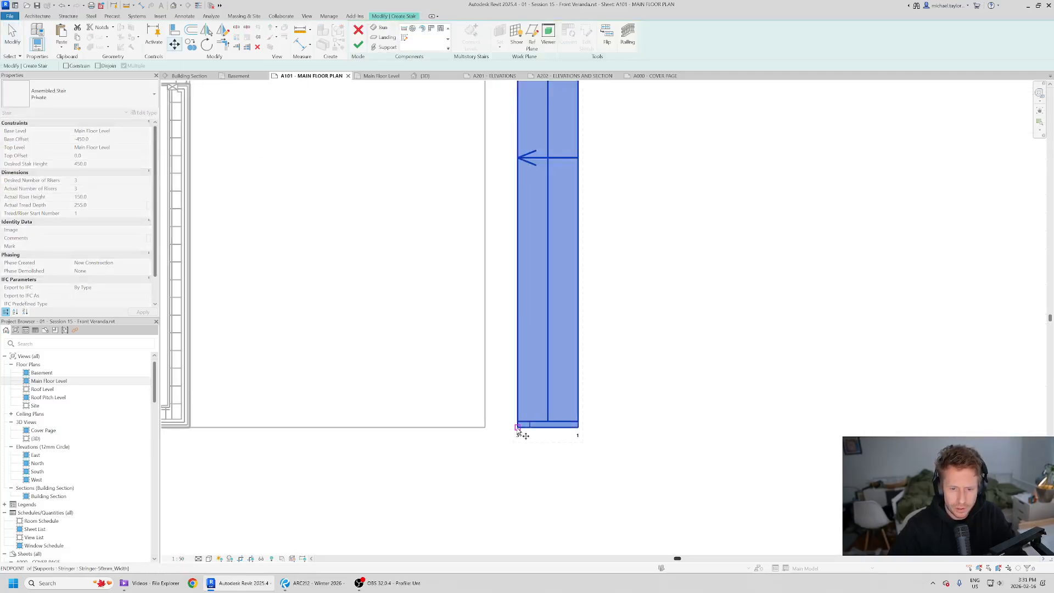
pyautogui.scroll(6, 487, 428)
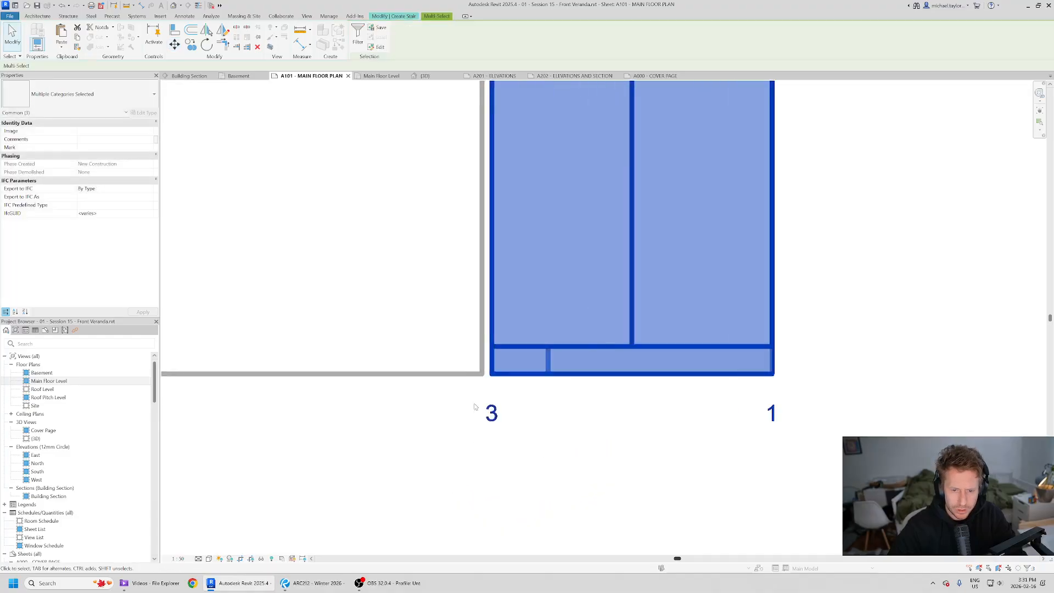
pyautogui.click(492, 367)
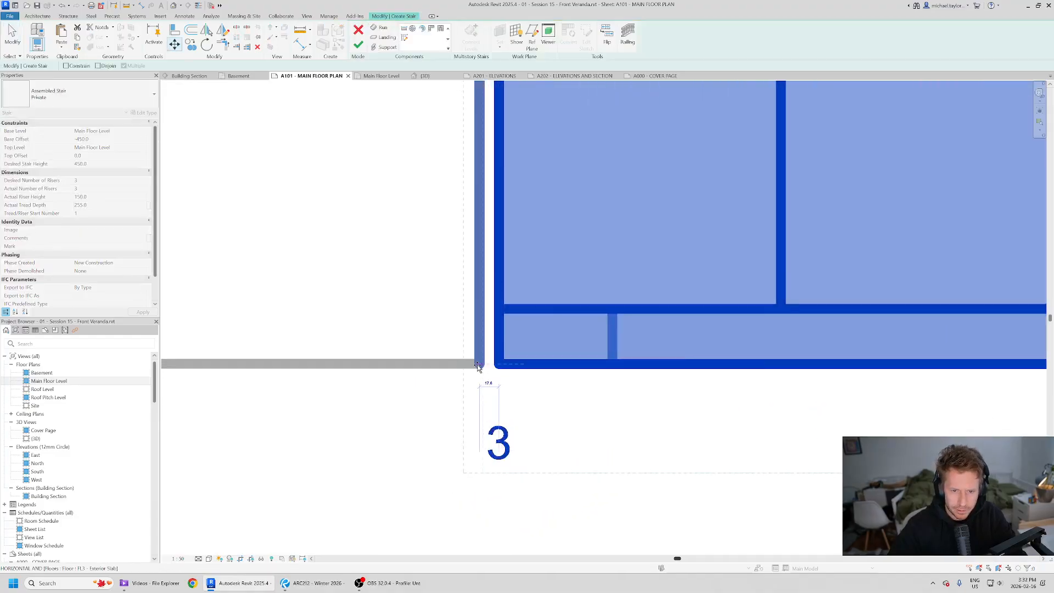
pyautogui.scroll(-5, 494, 362)
pyautogui.click(737, 269)
pyautogui.scroll(-6, 625, 200)
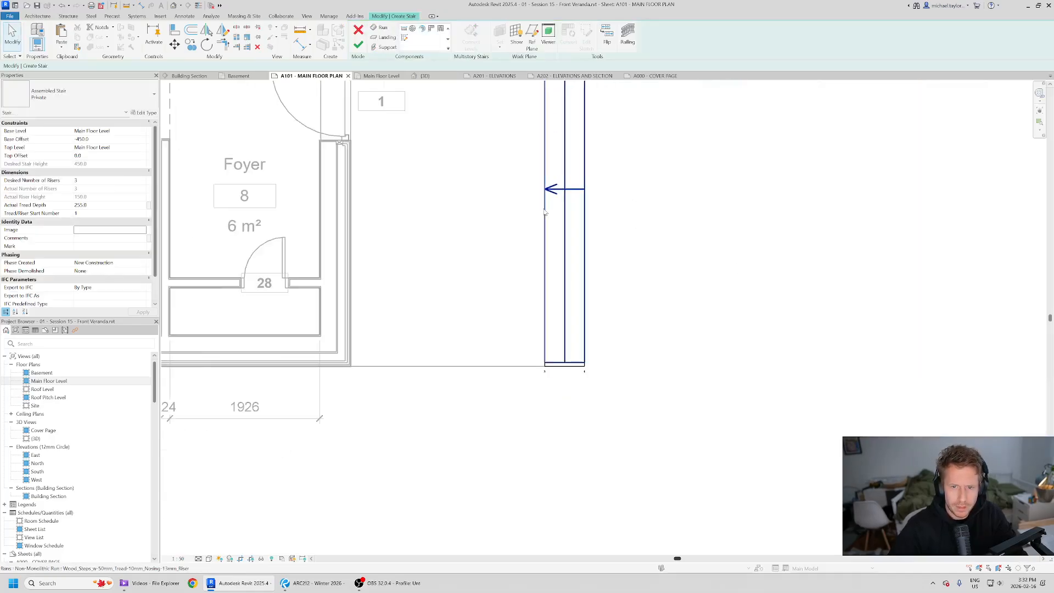
pyautogui.scroll(1, 491, 501)
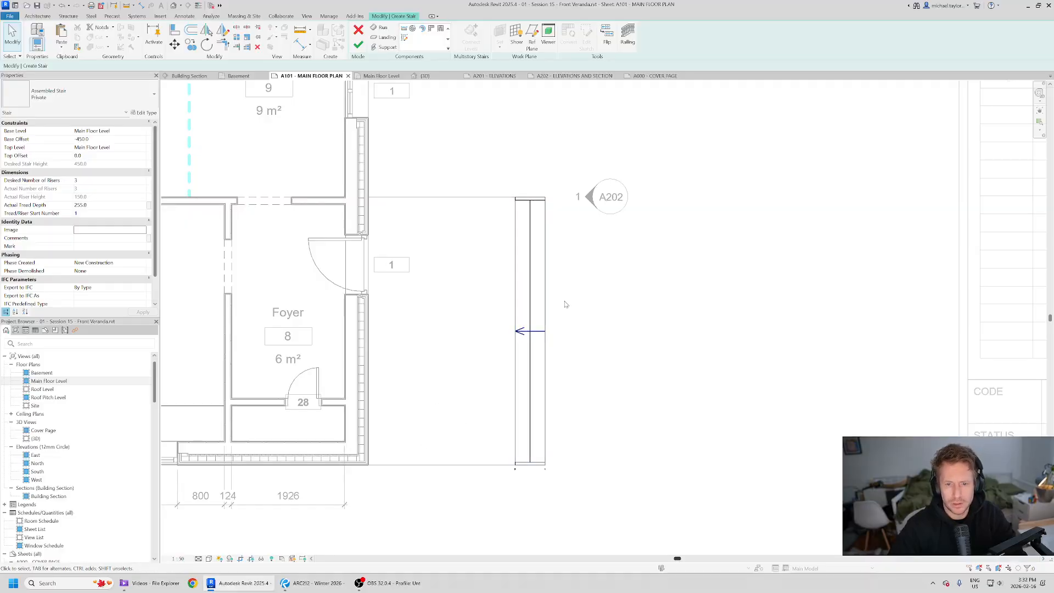
pyautogui.scroll(-3, 566, 316)
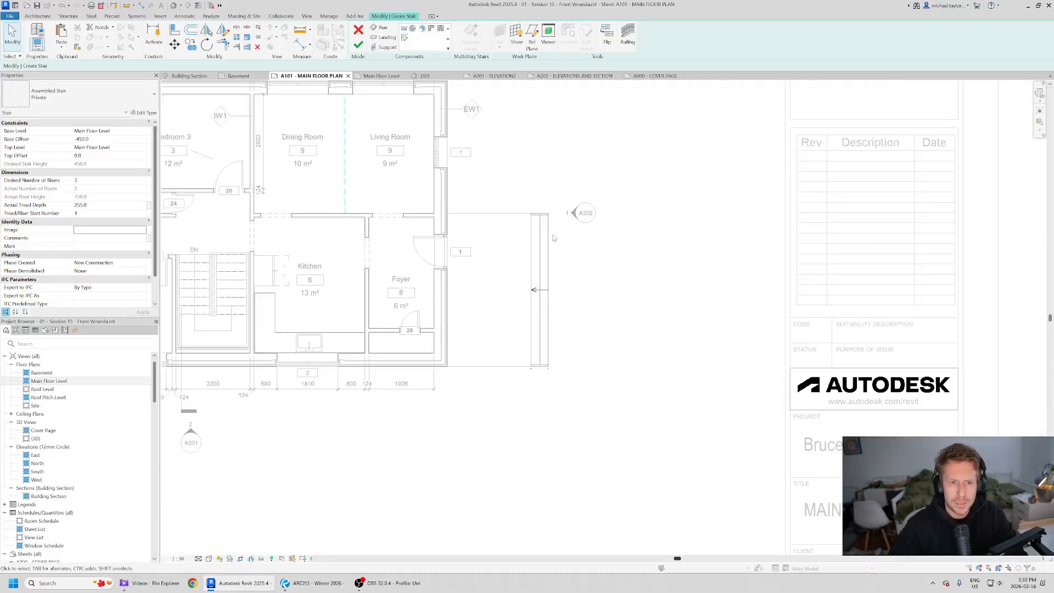
# In the 3D view, change the stair to the cast-in-place type Insitu_Concrete_150mm_Waist, and check the steps against the Bluebeam Revu plan.
pyautogui.click(438, 76)
pyautogui.scroll(2, 710, 378)
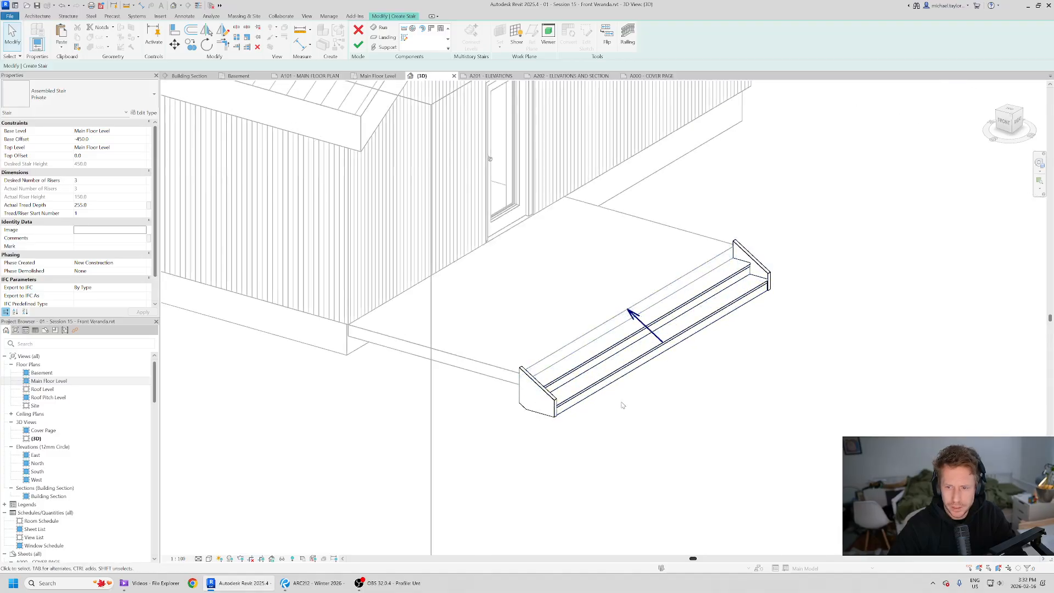
pyautogui.click(125, 99)
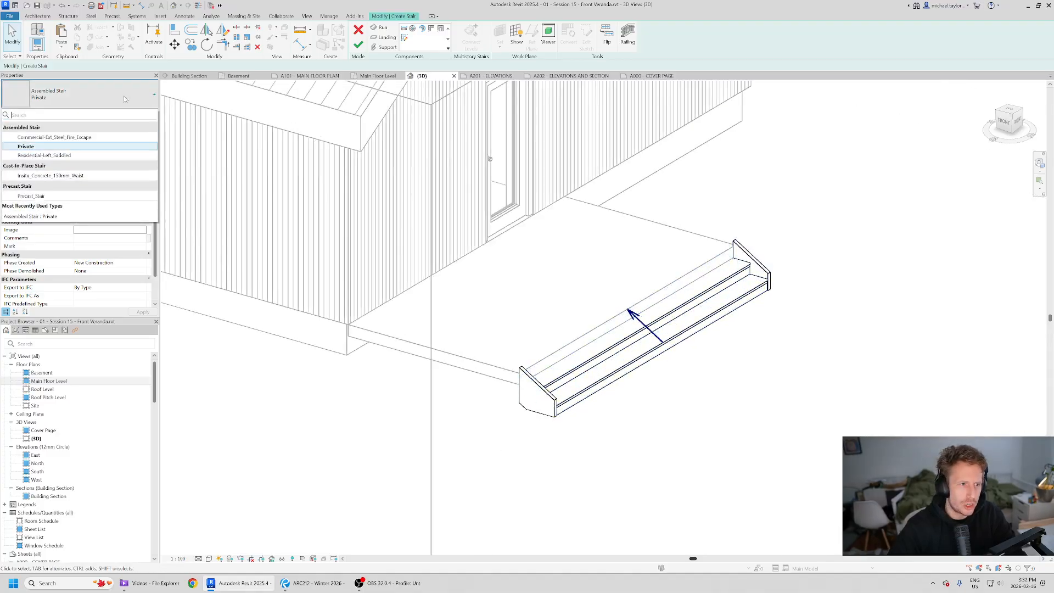
pyautogui.click(83, 176)
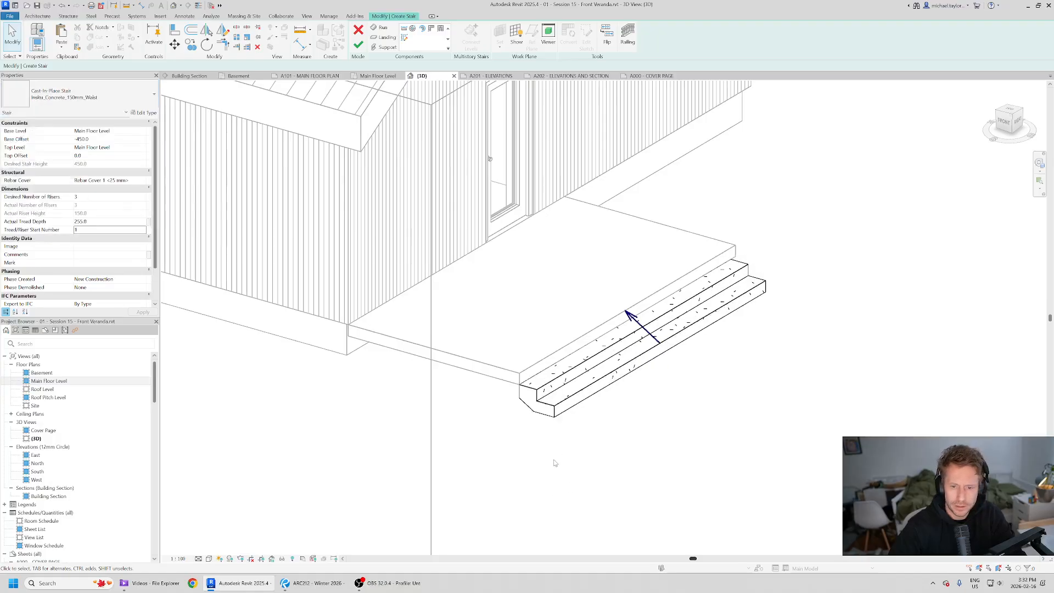
pyautogui.hotkey('alt', 'Tab')
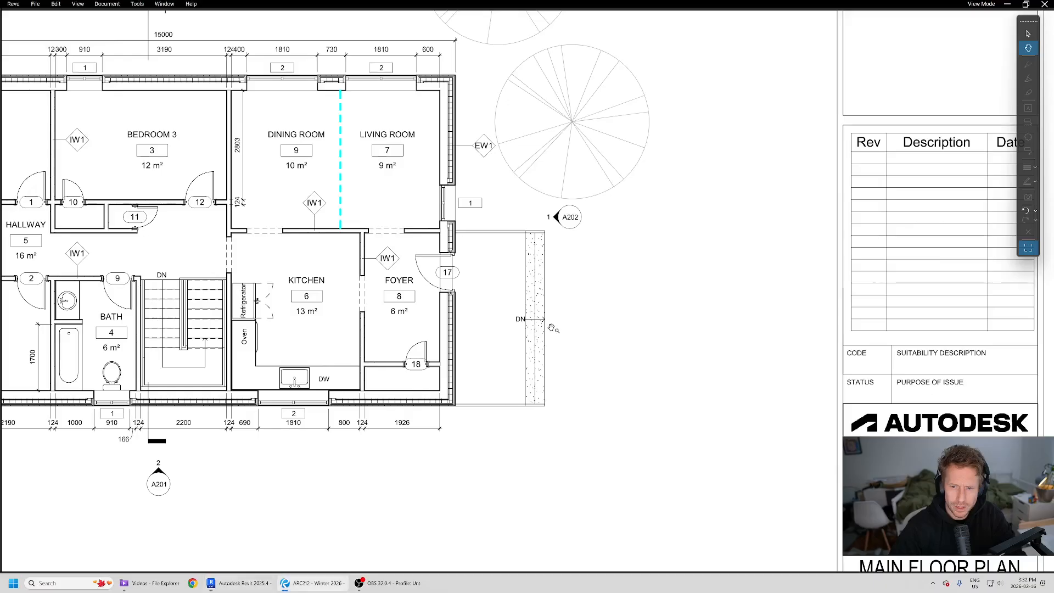
pyautogui.hotkey('alt', 'Tab')
# In Revit's A101 - MAIN FLOOR PLAN sheet, stretch the stair run's upper end and align it with the slab's upper edge.
pyautogui.scroll(3, 753, 273)
pyautogui.click(744, 258)
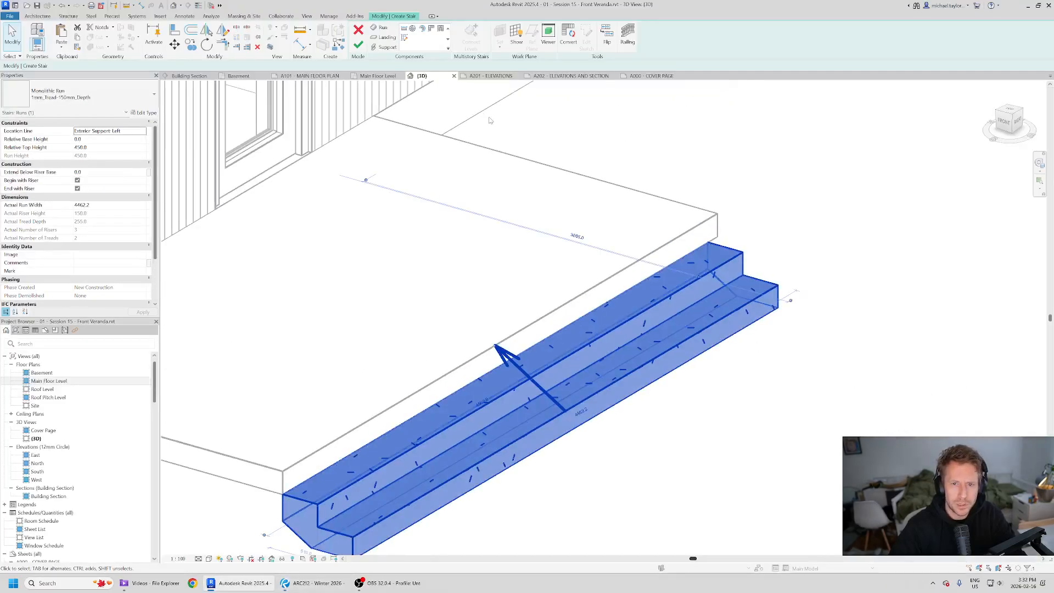
pyautogui.click(301, 77)
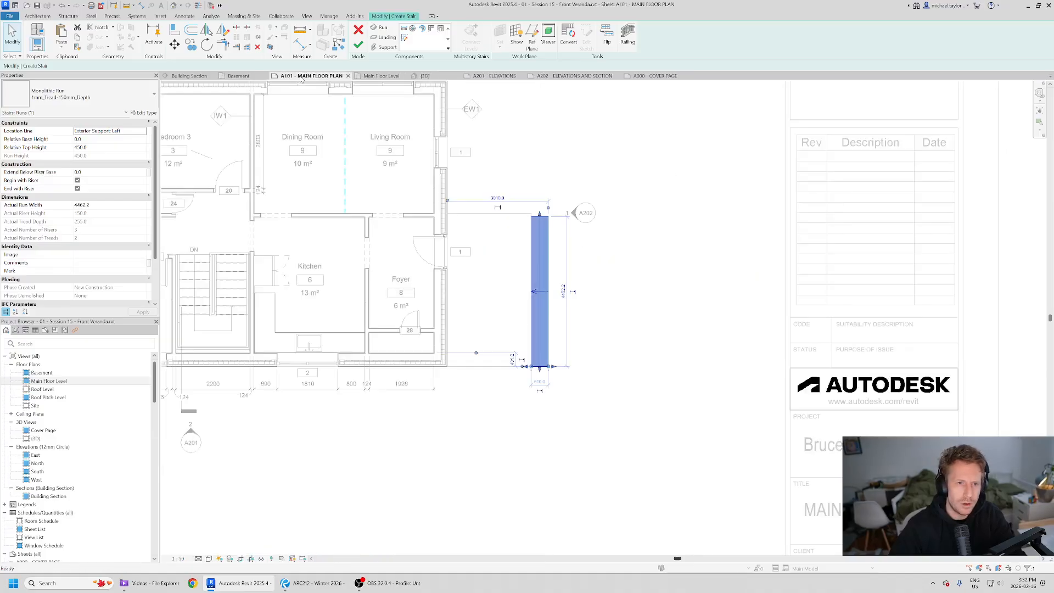
pyautogui.scroll(5, 549, 203)
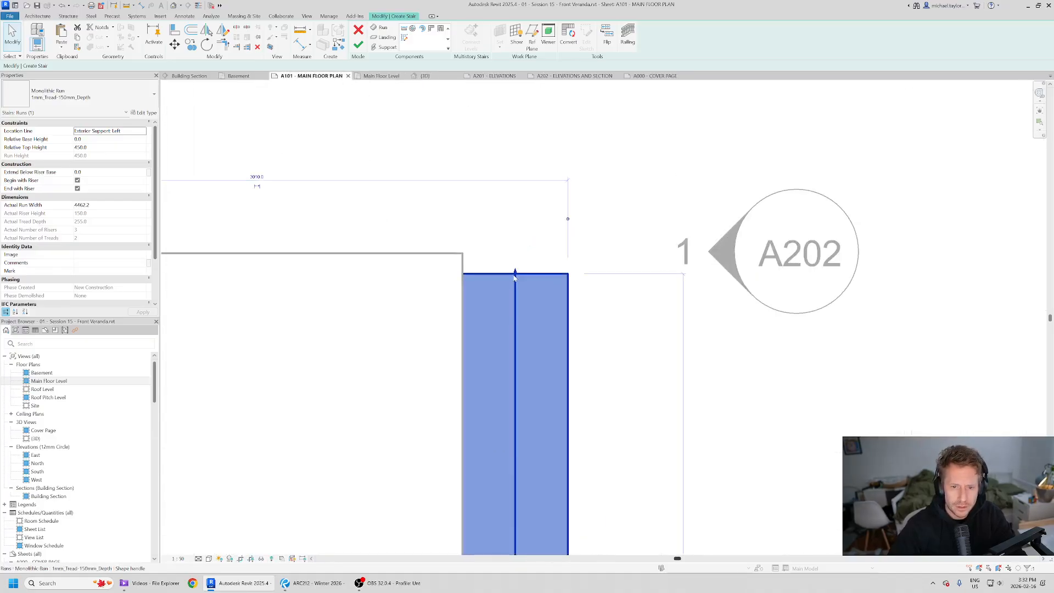
pyautogui.moveTo(515, 277)
pyautogui.mouseDown()
pyautogui.moveTo(515, 250)
pyautogui.moveTo(515, 265)
pyautogui.mouseUp()
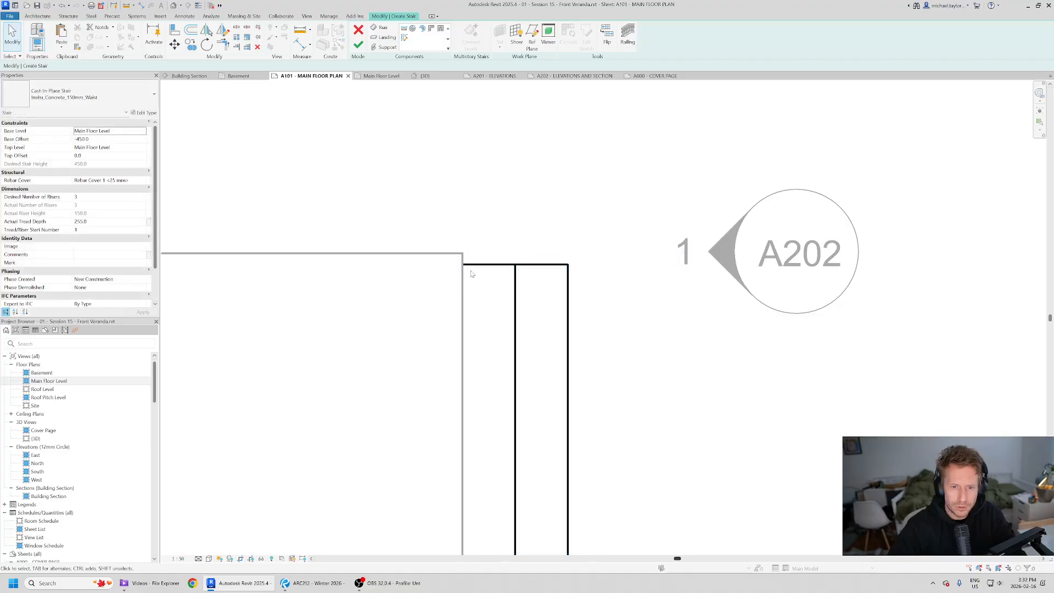
pyautogui.scroll(2, 471, 274)
pyautogui.press('a')
pyautogui.press('l')
pyautogui.click(446, 244)
pyautogui.click(502, 262)
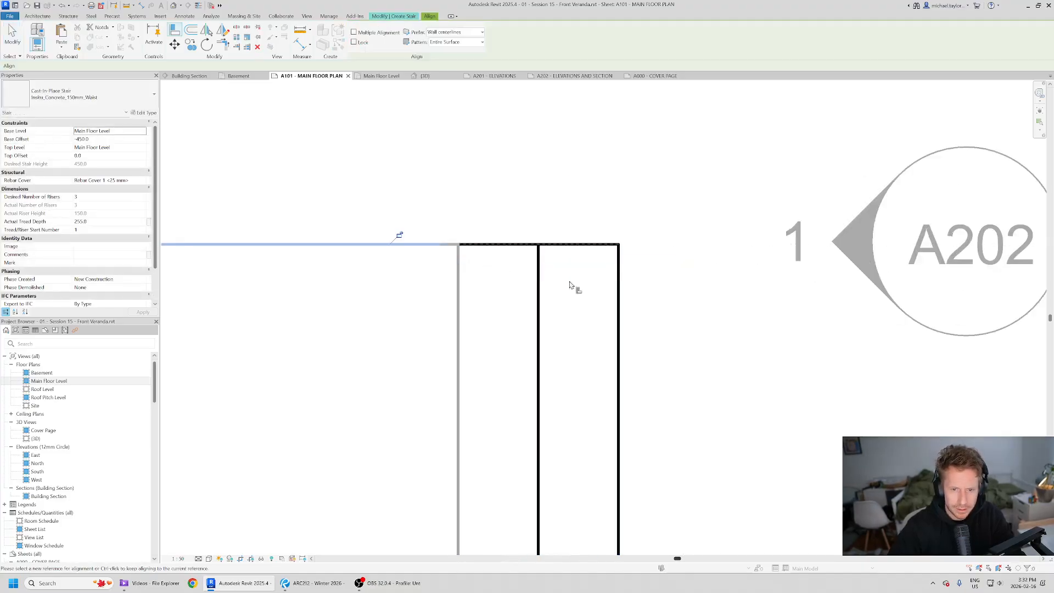
# Align the stair run's lower end with the slab's lower edge.
pyautogui.press('Escape')
pyautogui.press('Escape')
pyautogui.scroll(-6, 570, 284)
pyautogui.scroll(6, 541, 287)
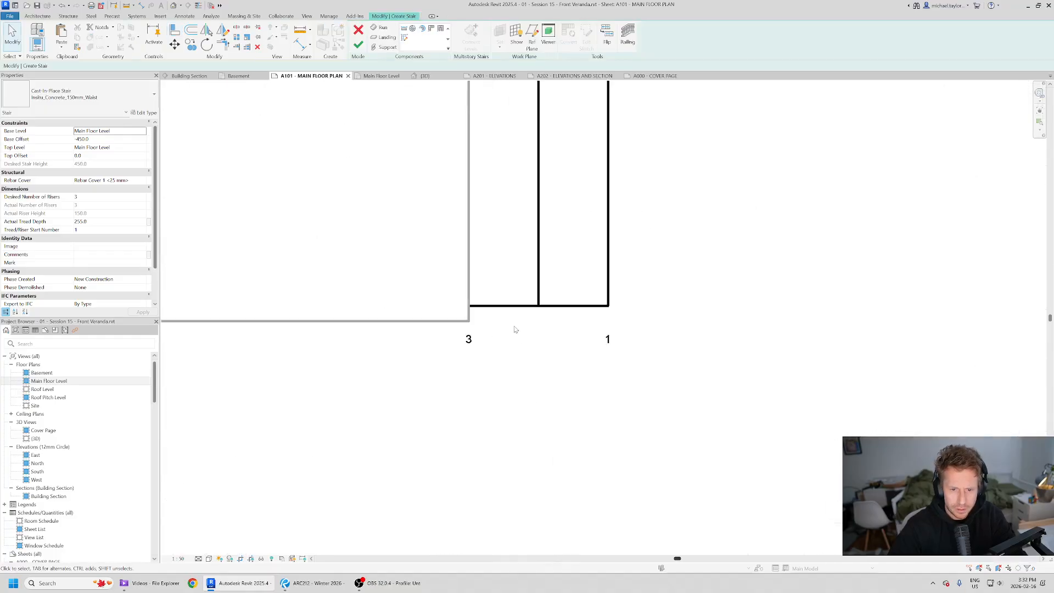
pyautogui.press('a')
pyautogui.press('l')
pyautogui.scroll(-4, 529, 343)
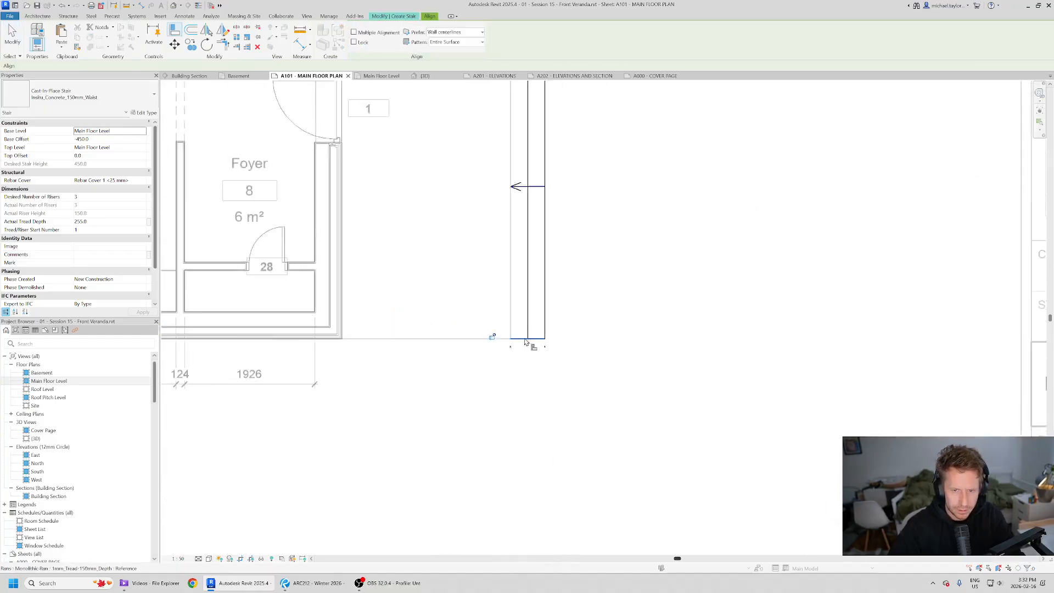
# Realign the stair run's upper end with the slab's upper edge so the steps span the slab's full width.
pyautogui.scroll(8, 541, 204)
pyautogui.press('Escape')
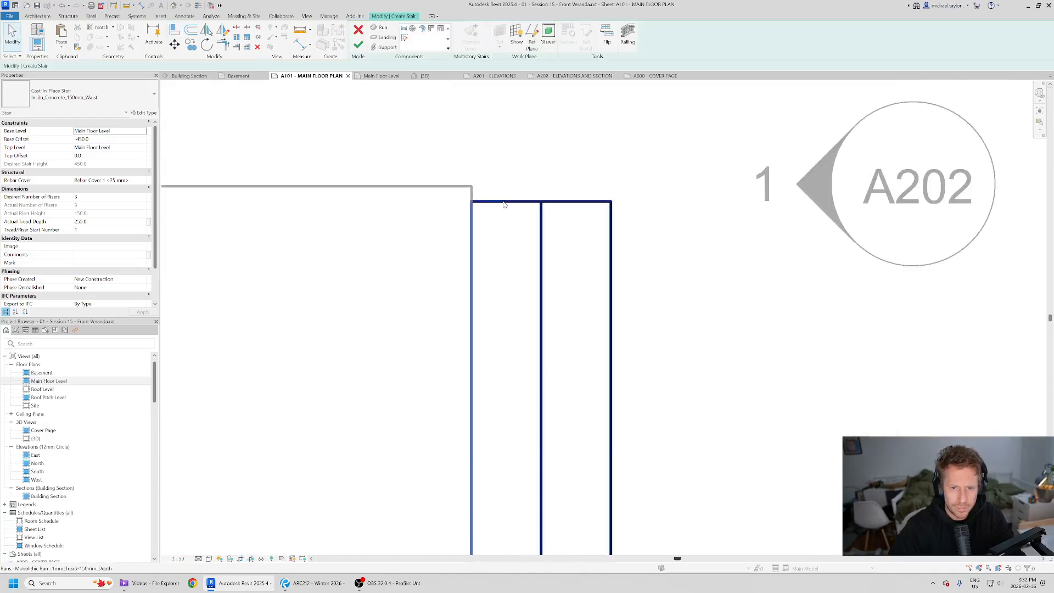
pyautogui.click(549, 199)
pyautogui.press('Escape')
pyautogui.scroll(-5, 559, 147)
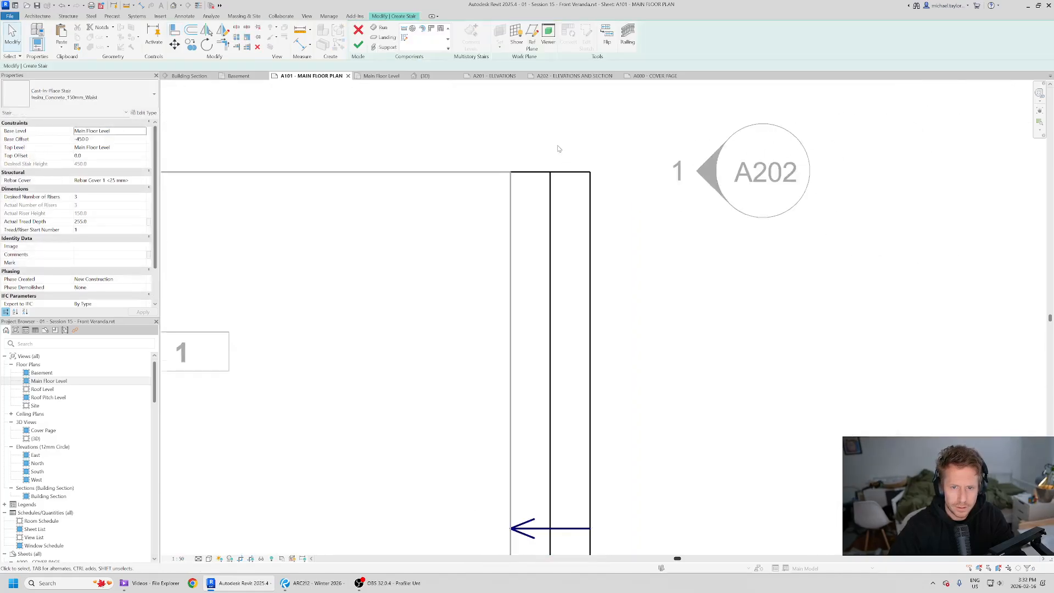
pyautogui.moveTo(578, 207); pyautogui.dragTo(524, 182, button='middle')
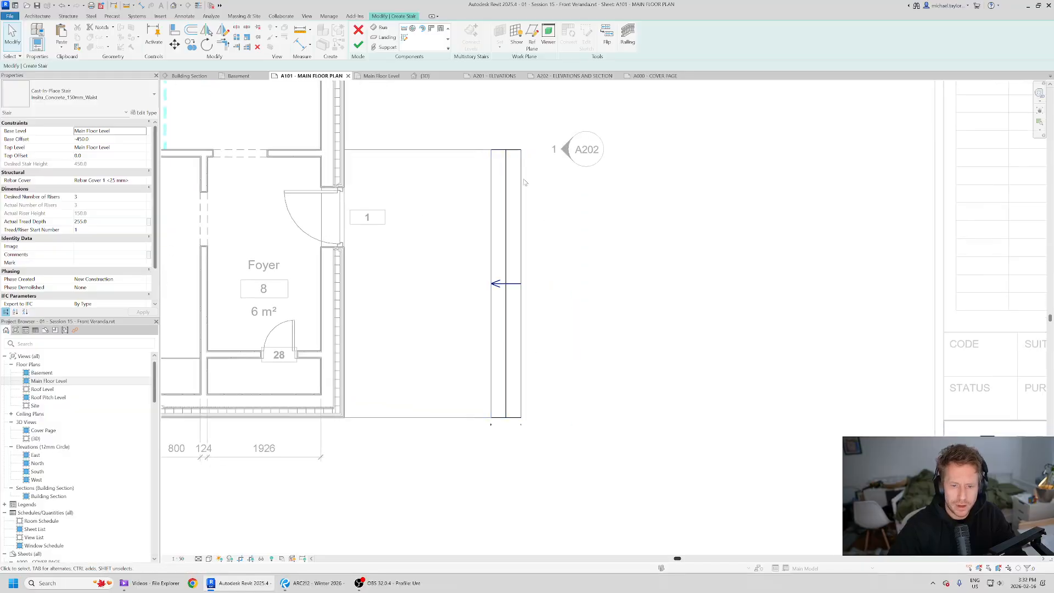
# Compare the steps in the 3D view with the Bluebeam Revu plan, and finish the stair in Revit.
pyautogui.click(424, 76)
pyautogui.keyDown('shift'); pyautogui.moveTo(418, 231); pyautogui.dragTo(546, 482, button='middle'); pyautogui.keyUp('shift')
pyautogui.hotkey('alt', 'Tab')
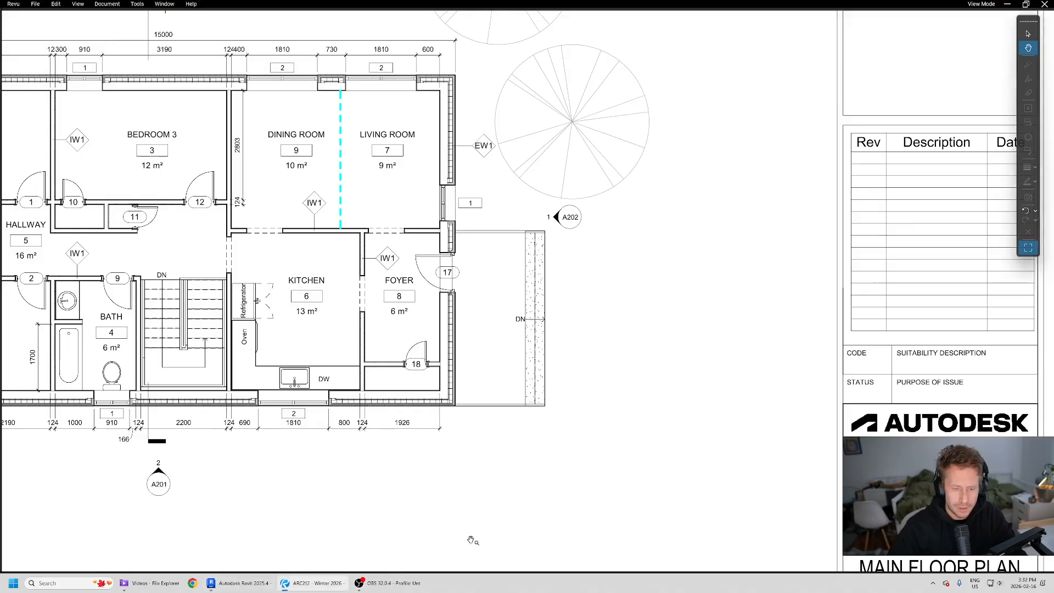
pyautogui.hotkey('alt', 'Tab')
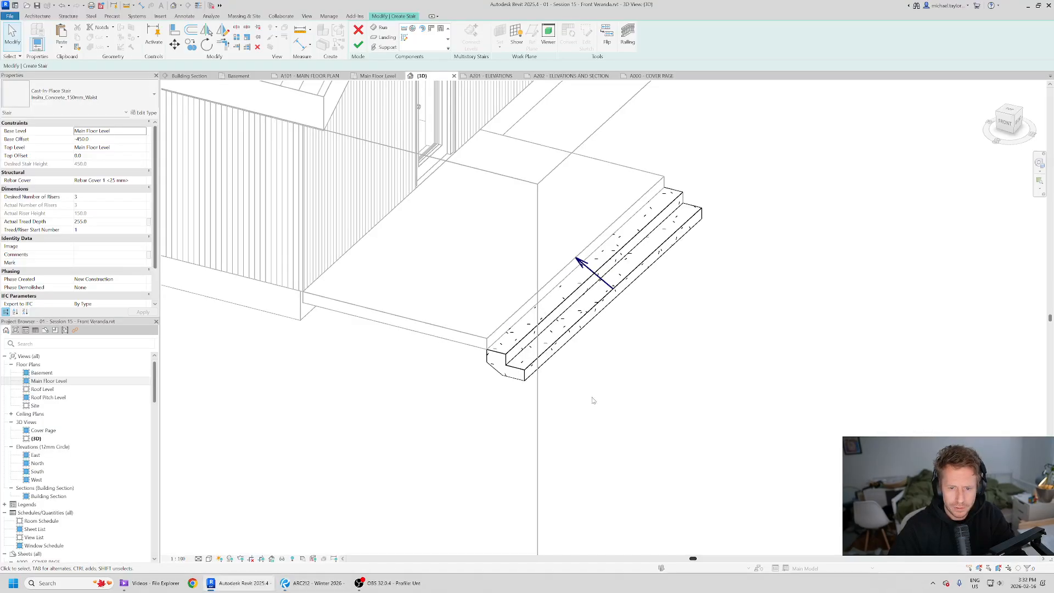
pyautogui.click(357, 48)
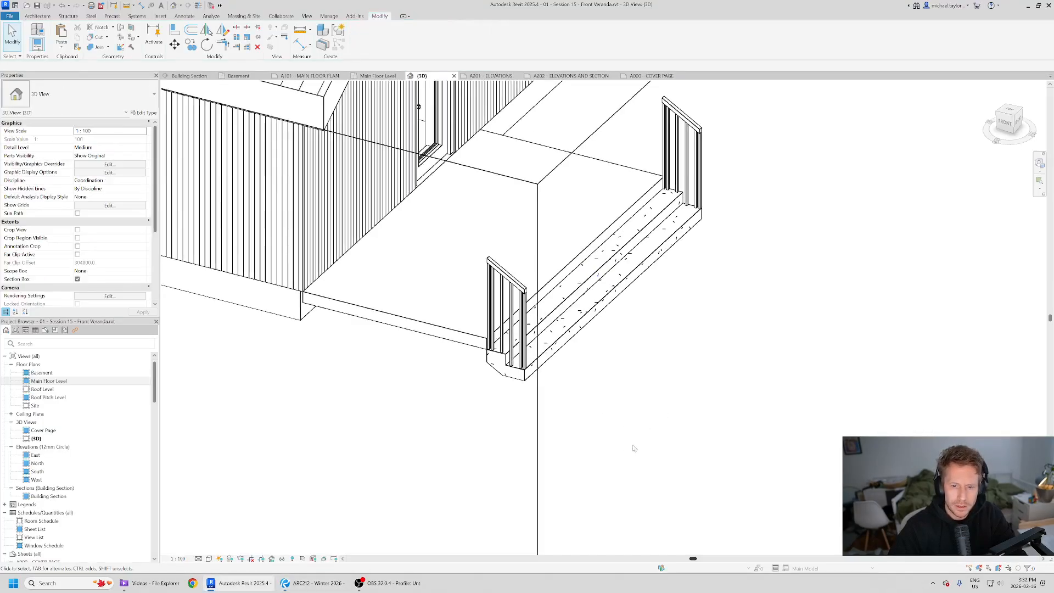
# Extend the near stair railing's path along the slab edge to the house wall and finish the sketch.
pyautogui.scroll(-5, 618, 325)
pyautogui.keyDown('shift'); pyautogui.moveTo(619, 324); pyautogui.dragTo(561, 400, button='middle'); pyautogui.keyUp('shift')
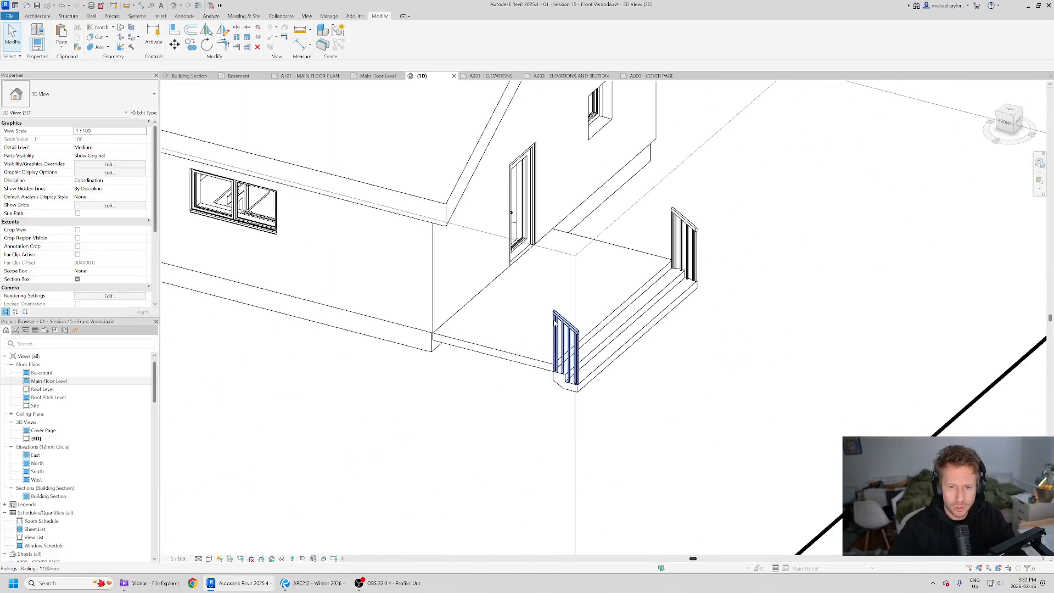
pyautogui.scroll(3, 560, 400)
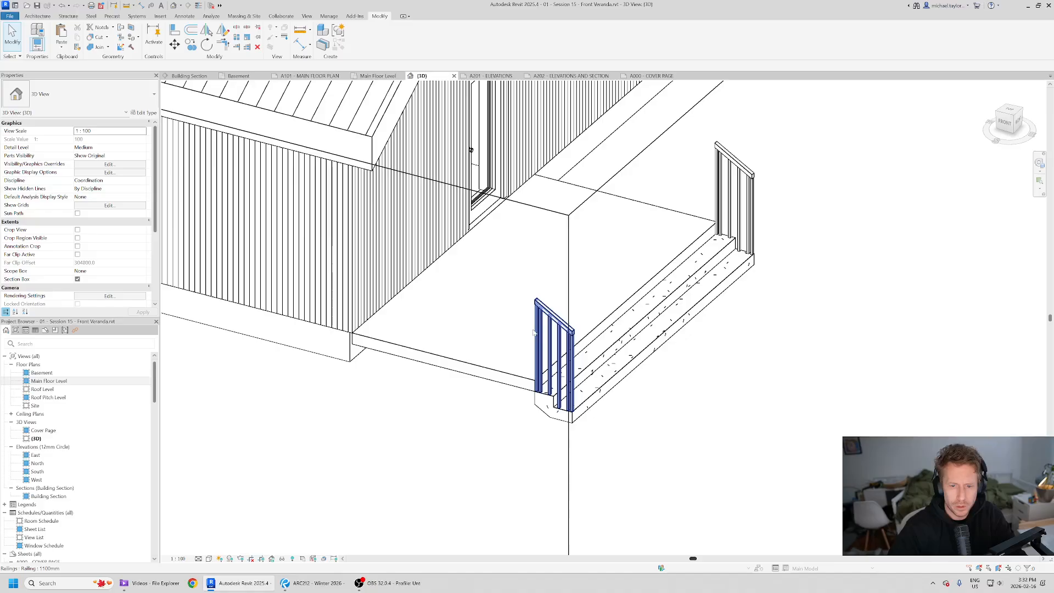
pyautogui.click(535, 332)
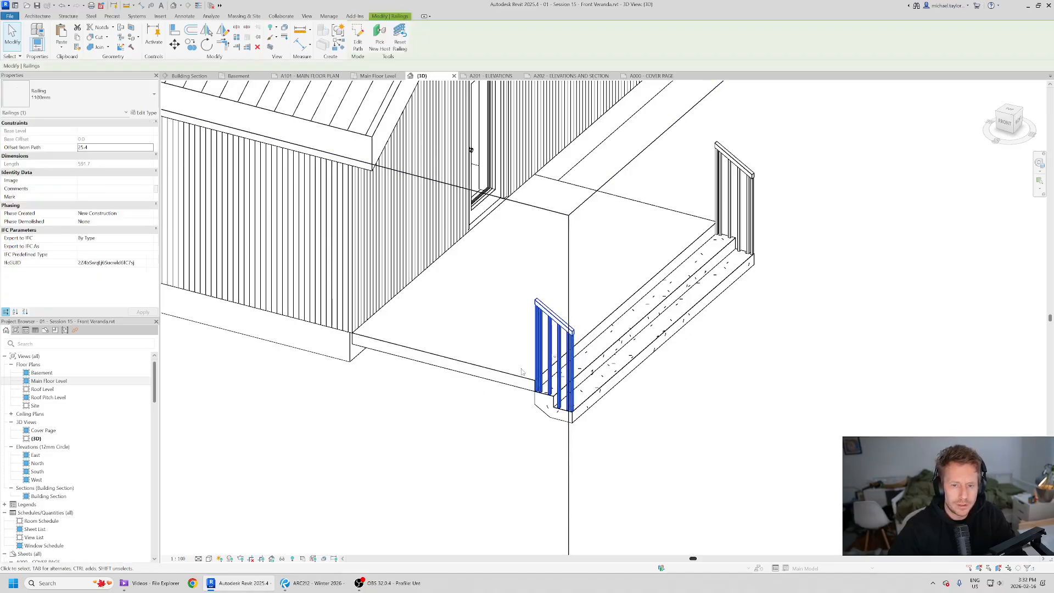
pyautogui.click(357, 38)
pyautogui.scroll(2, 560, 383)
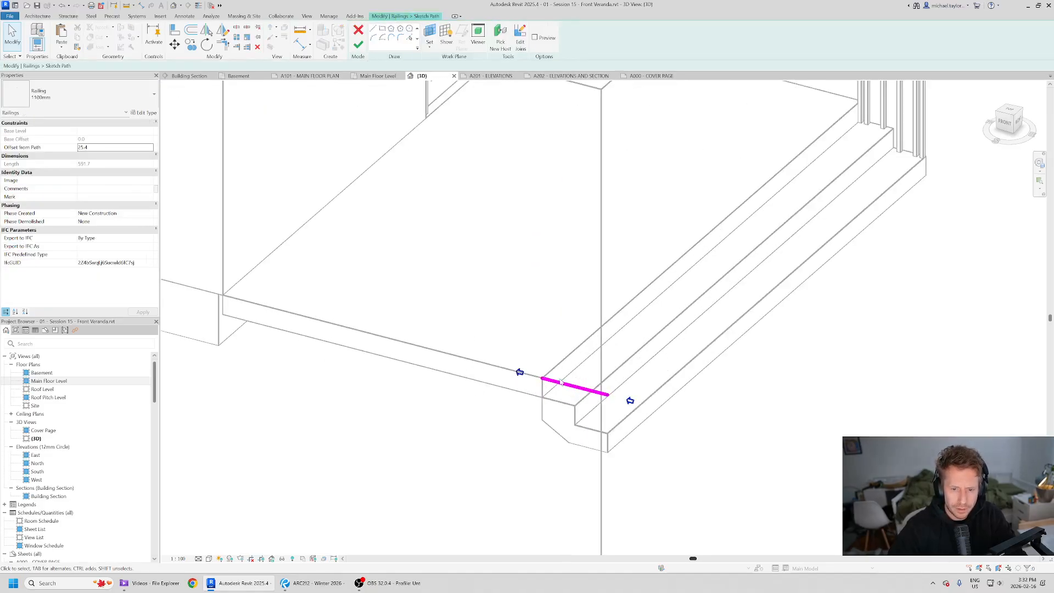
pyautogui.moveTo(543, 379)
pyautogui.mouseDown()
pyautogui.moveTo(229, 306)
pyautogui.moveTo(248, 299)
pyautogui.moveTo(222, 296)
pyautogui.mouseUp()
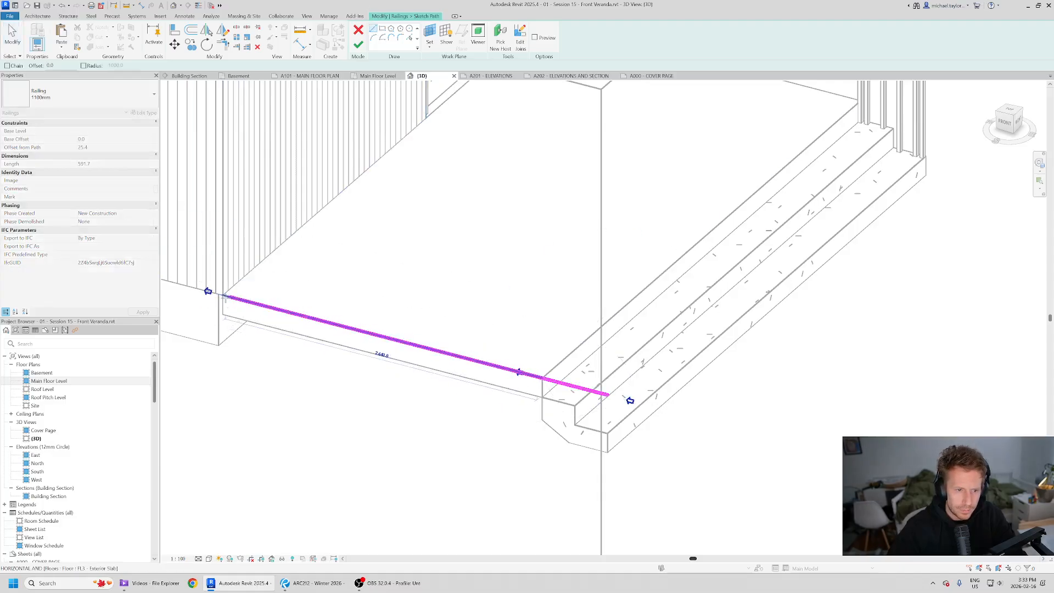
pyautogui.scroll(-3, 246, 363)
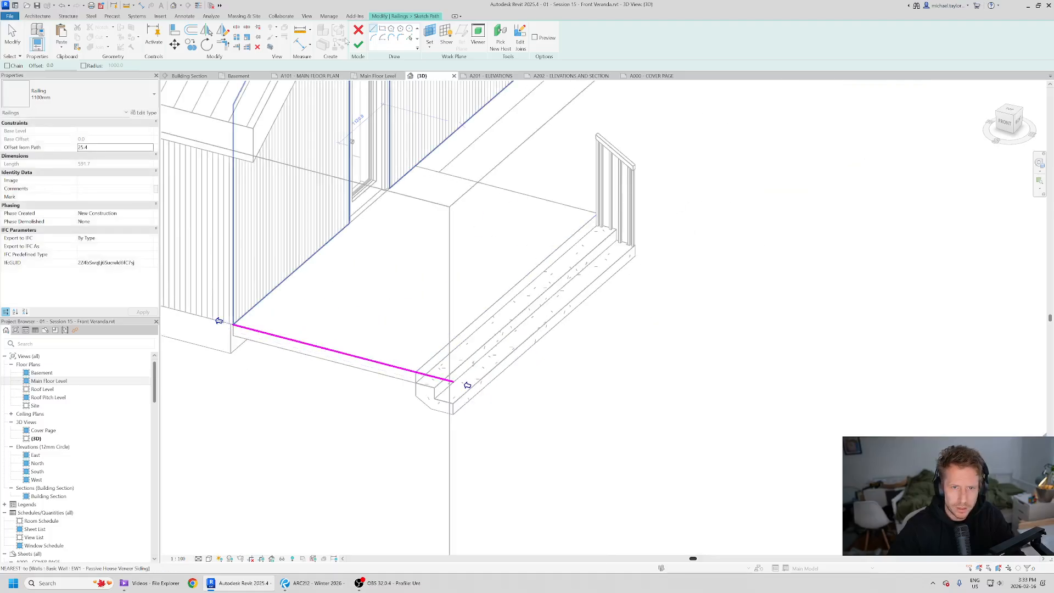
pyautogui.click(358, 45)
pyautogui.click(518, 455)
# Extend the far stair railing's path with a line along the slab edge to the house wall and finish the sketch.
pyautogui.click(626, 182)
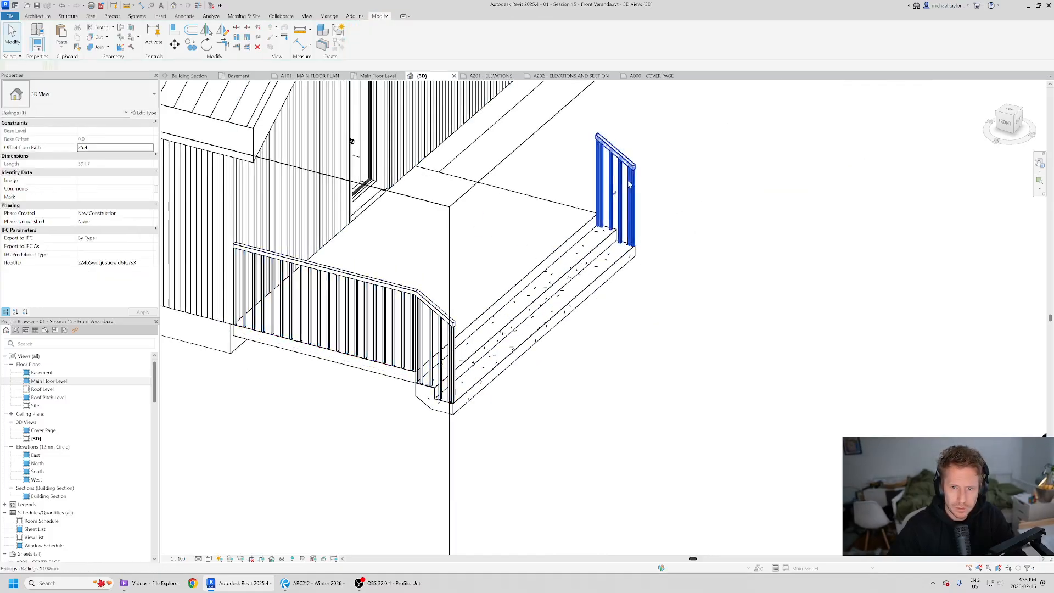
pyautogui.scroll(-3, 606, 349)
pyautogui.scroll(4, 599, 165)
pyautogui.click(358, 39)
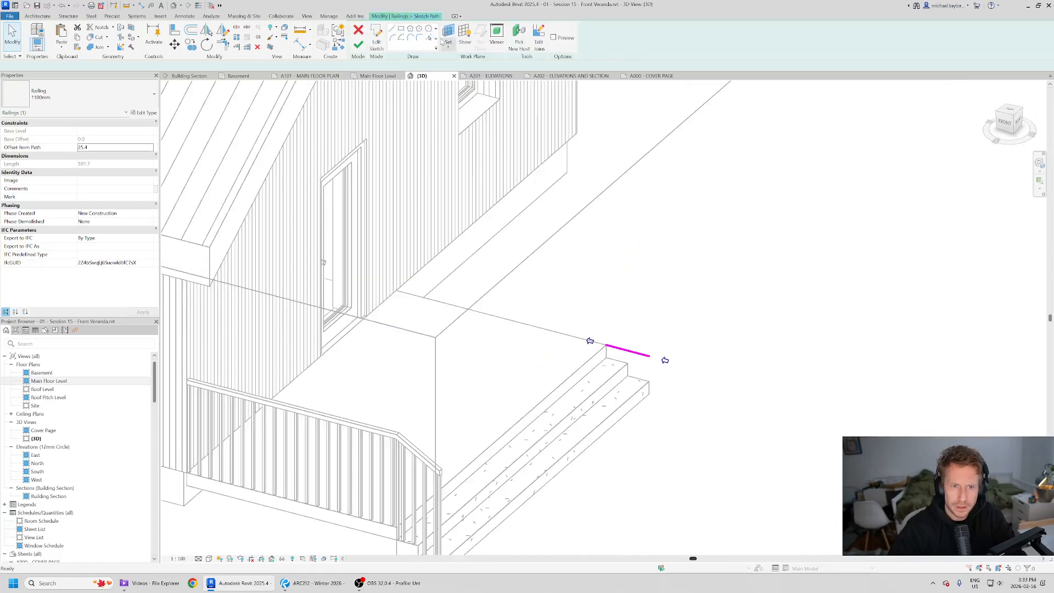
pyautogui.click(373, 29)
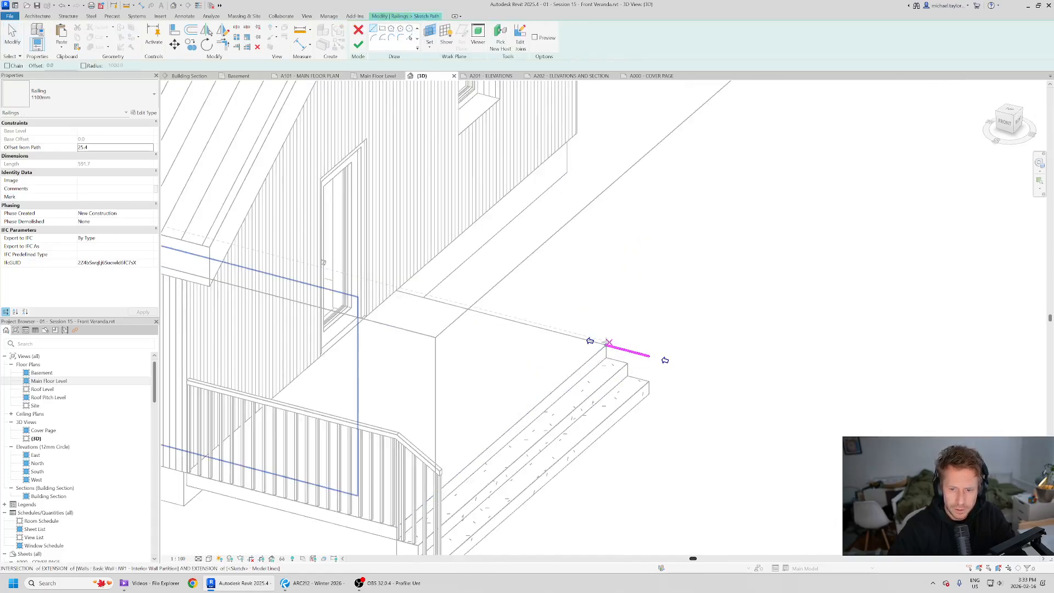
pyautogui.click(606, 344)
pyautogui.click(396, 288)
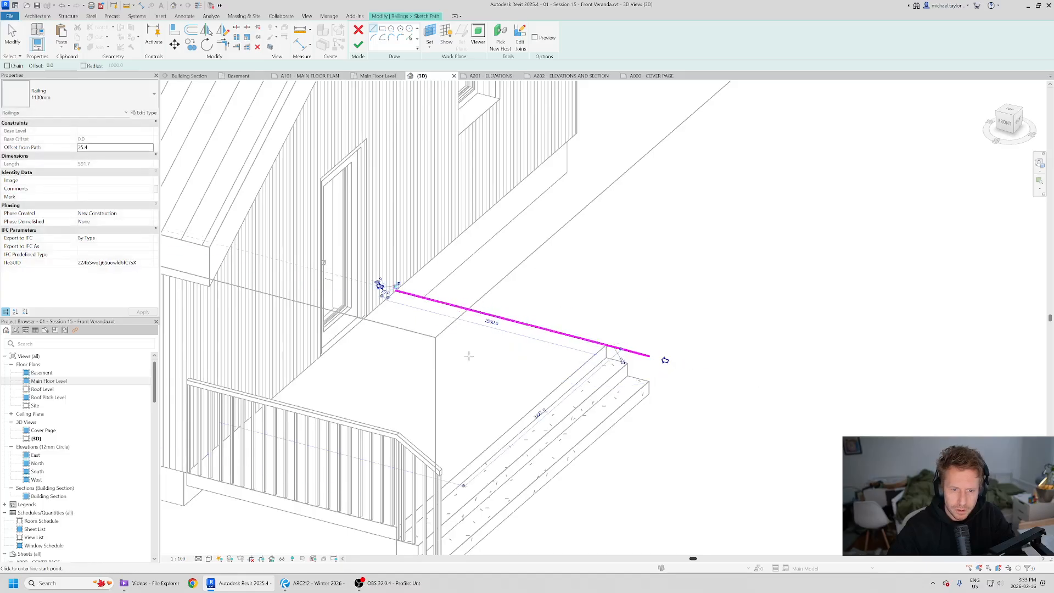
pyautogui.click(358, 45)
pyautogui.scroll(-2, 639, 216)
pyautogui.press('Escape')
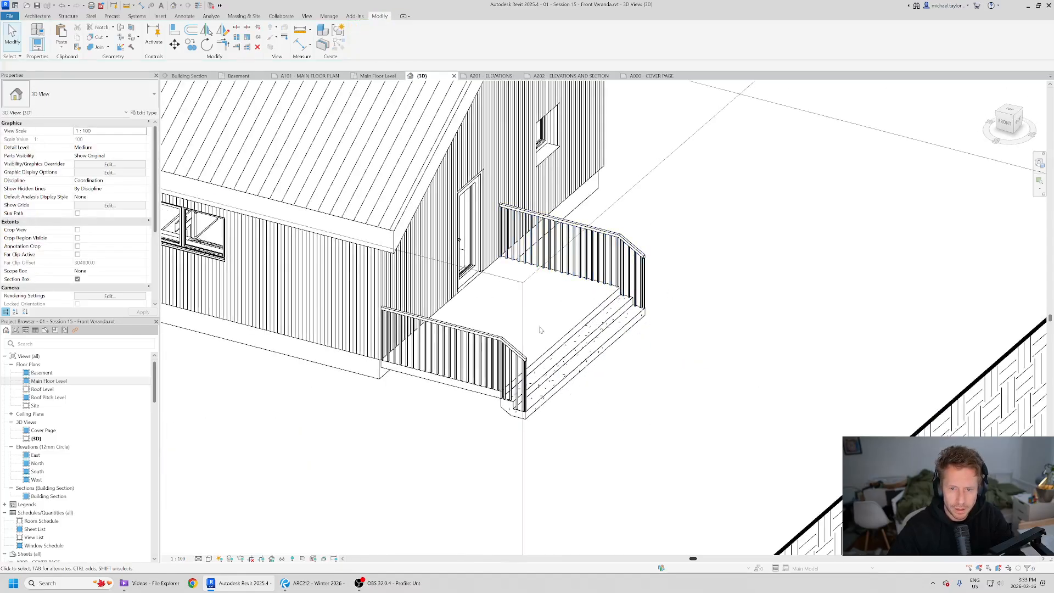
# Review the finished veranda in 3D and examine its railings and steps on the Bluebeam Revu floor plan and cover page.
pyautogui.scroll(-2, 526, 289)
pyautogui.moveTo(657, 400)
pyautogui.keyDown('shift'); pyautogui.mouseDown(button='middle')
pyautogui.moveTo(456, 307)
pyautogui.moveTo(417, 365)
pyautogui.moveTo(668, 377)
pyautogui.moveTo(684, 387)
pyautogui.moveTo(631, 400)
pyautogui.moveTo(607, 426)
pyautogui.moveTo(428, 316)
pyautogui.moveTo(653, 391)
pyautogui.mouseUp(button='middle'); pyautogui.keyUp('shift')
pyautogui.hotkey('alt', 'Tab')
pyautogui.hotkey('alt', 'Tab')
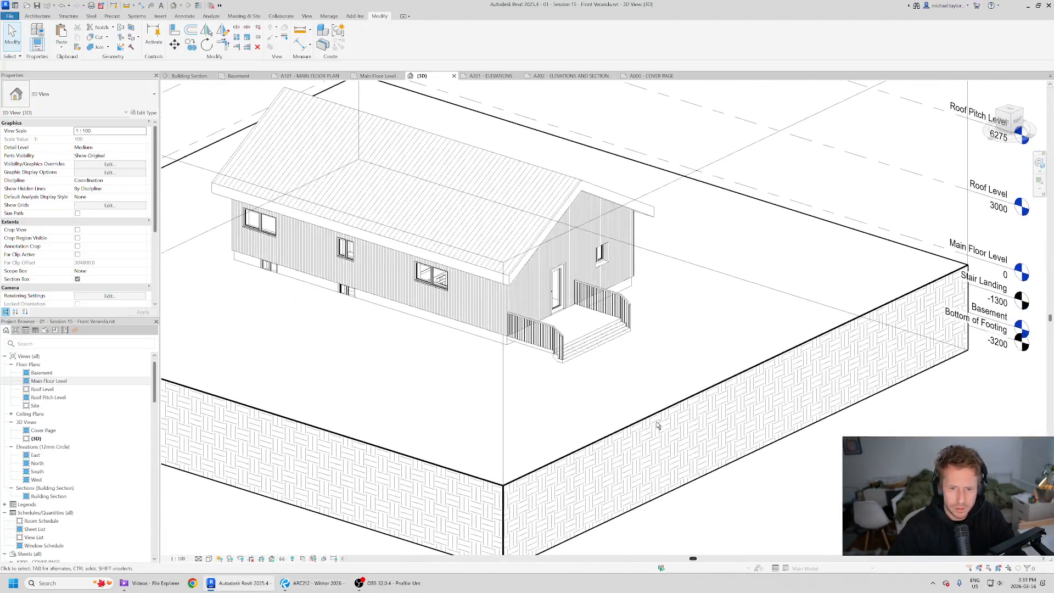
pyautogui.hotkey('alt', 'Tab')
pyautogui.scroll(-5, 574, 426)
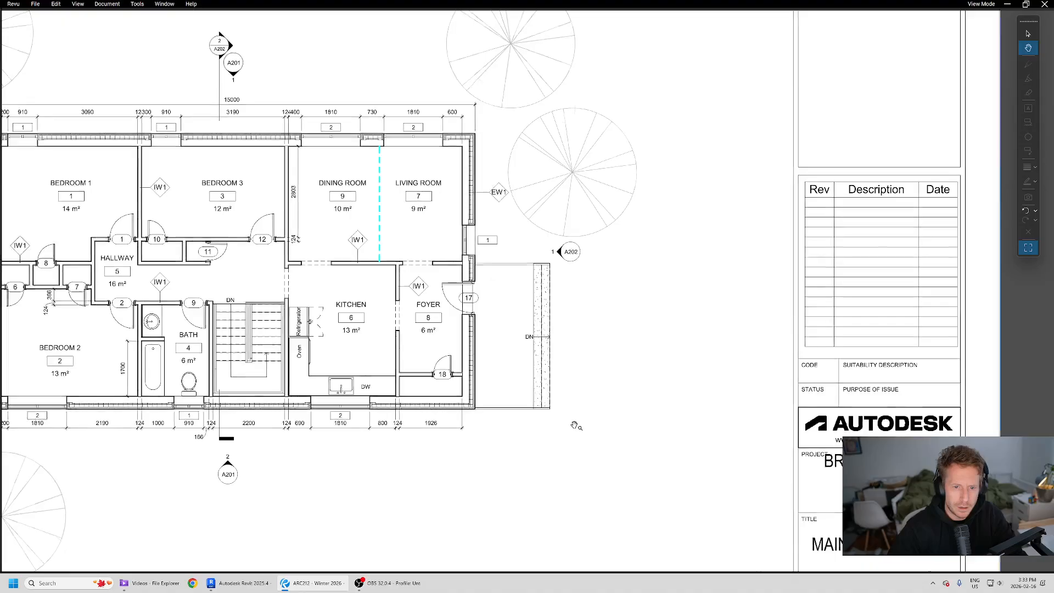
pyautogui.scroll(-2, 434, 372)
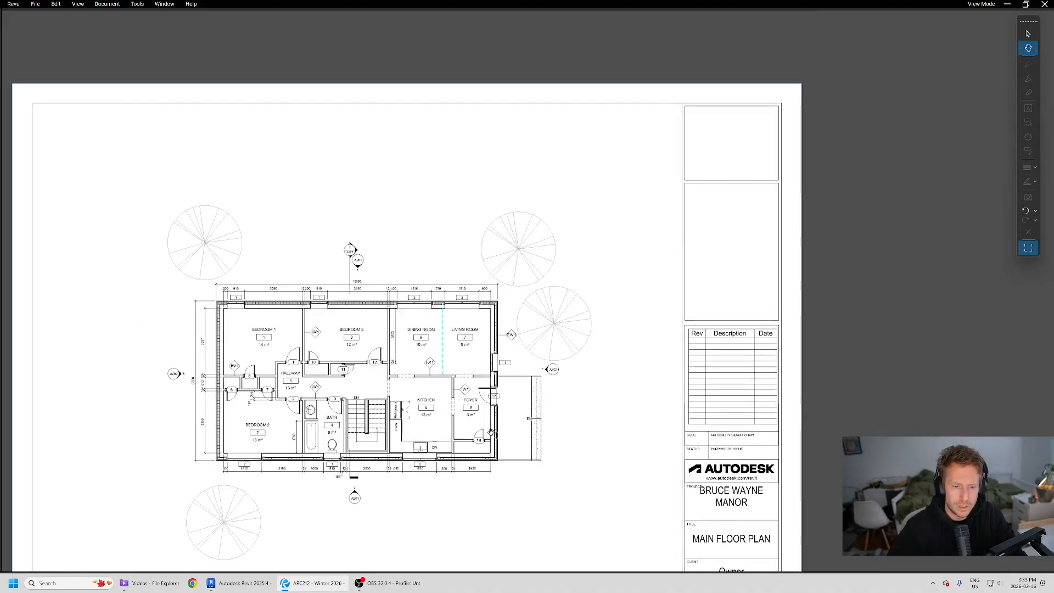
pyautogui.keyDown('ctrl'); pyautogui.scroll(2, 497, 425); pyautogui.keyUp('ctrl')
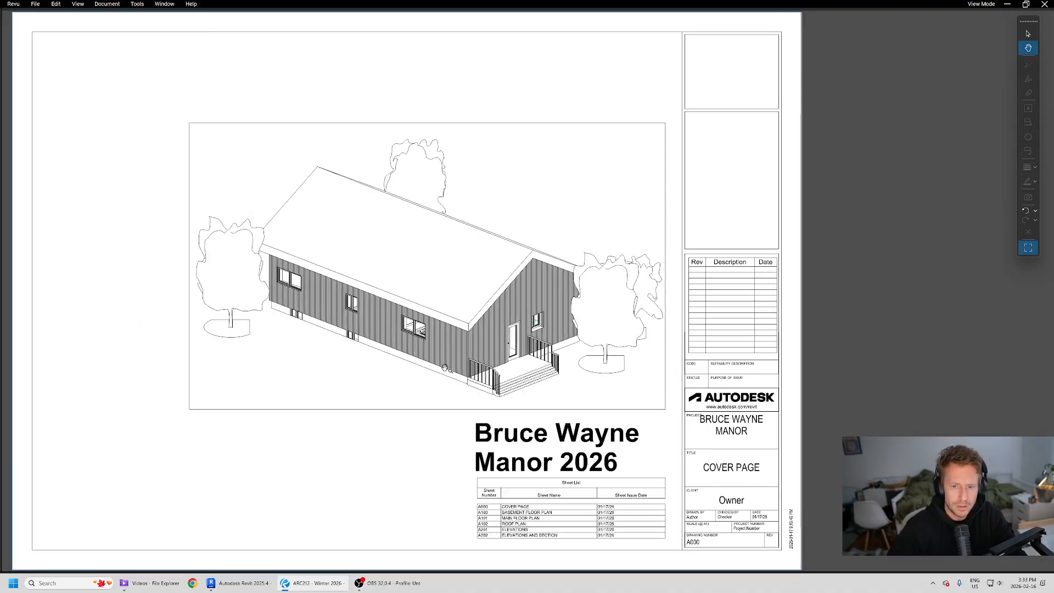
pyautogui.scroll(5, 445, 368)
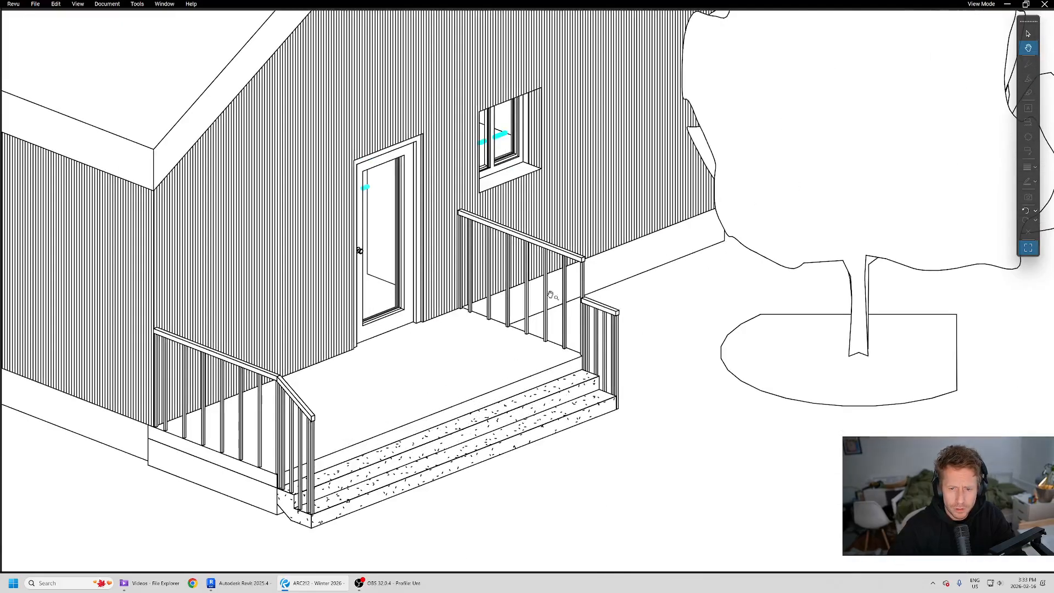
pyautogui.scroll(-3, 596, 328)
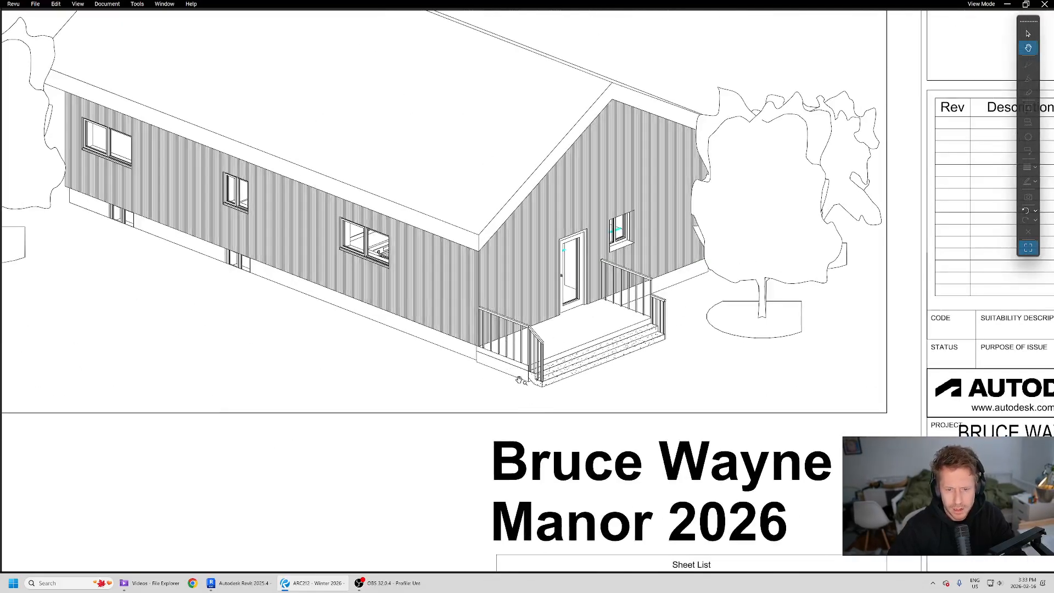
pyautogui.scroll(-3, 519, 380)
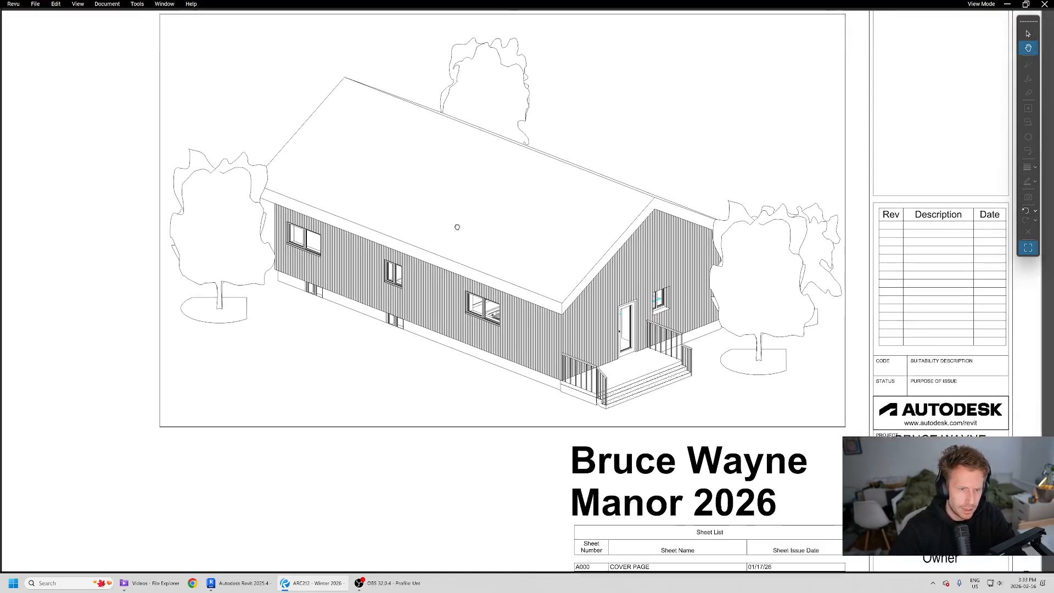
pyautogui.moveTo(456, 227); pyautogui.dragTo(448, 270)
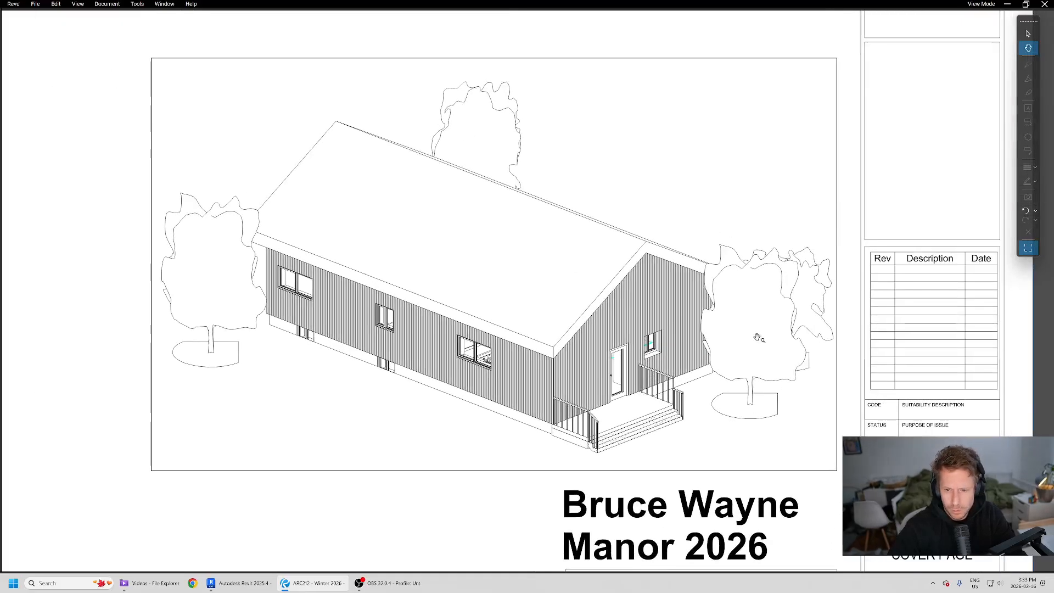
# Switch to Revit, look over the house in the 3D view and open the Main Floor Level floor plan.
pyautogui.hotkey('alt', 'Tab')
pyautogui.scroll(-4, 606, 308)
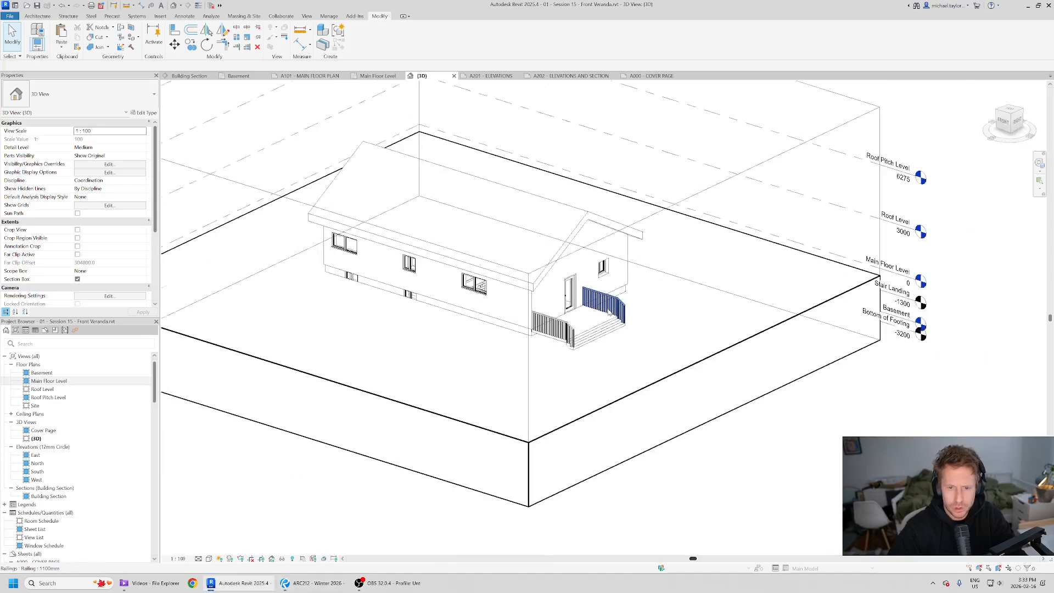
pyautogui.scroll(1, 422, 226)
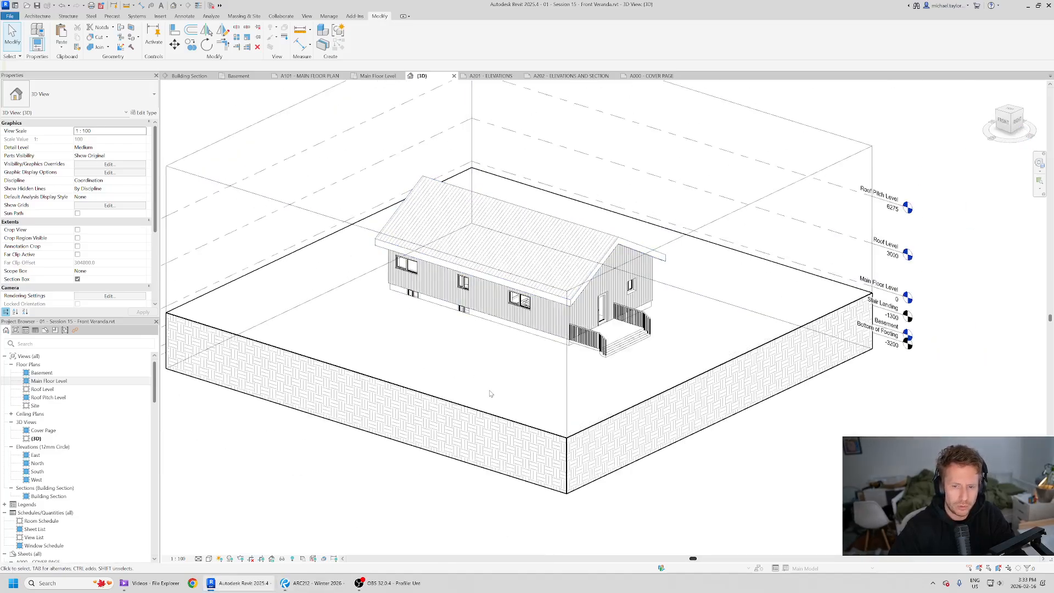
pyautogui.click(166, 280)
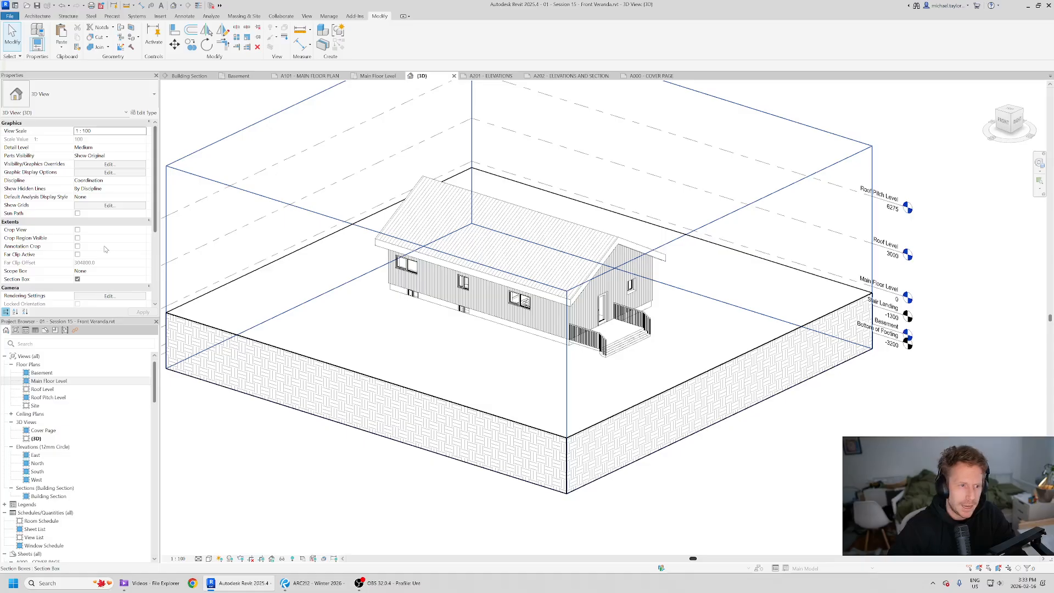
pyautogui.doubleClick(50, 381)
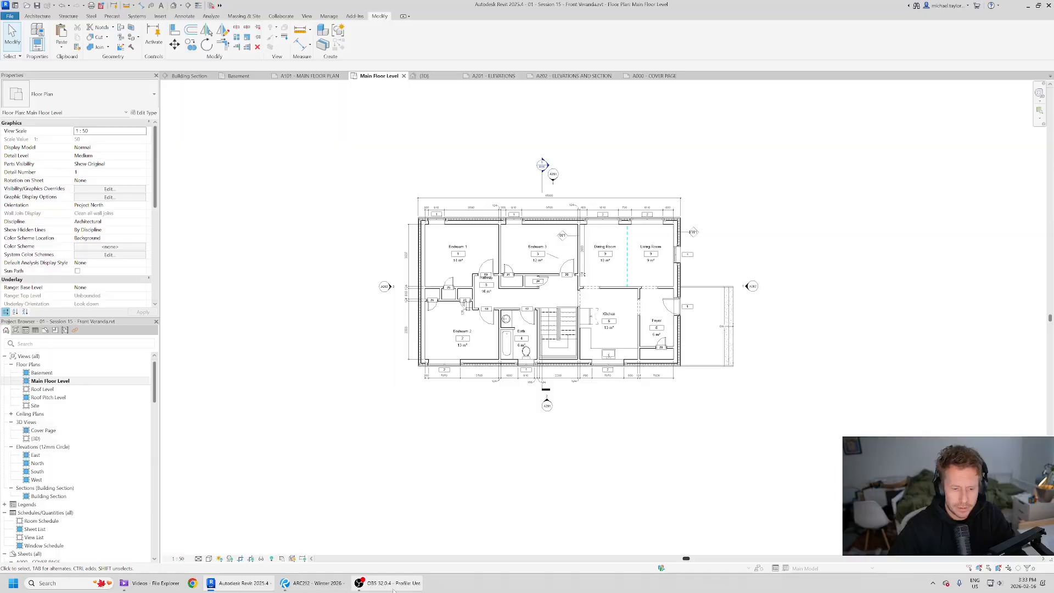
# Switch to Bluebeam Revu, examine the trees on the cover page and main floor plan, and return to Revit.
pyautogui.click(311, 583)
pyautogui.scroll(1, 590, 294)
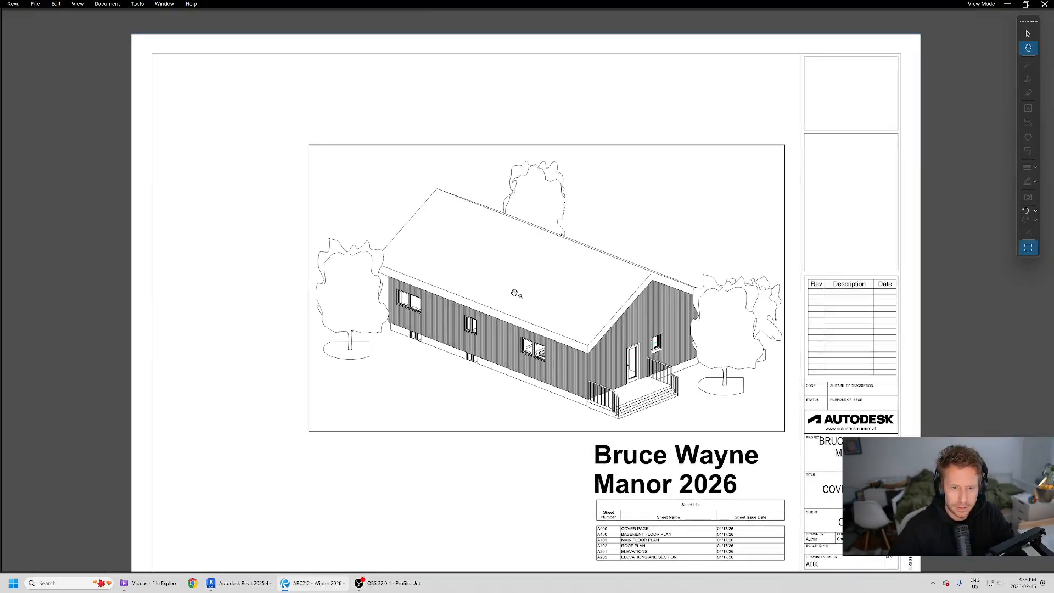
pyautogui.scroll(-1, 602, 211)
pyautogui.keyDown('ctrl'); pyautogui.scroll(-1, 583, 291); pyautogui.keyUp('ctrl')
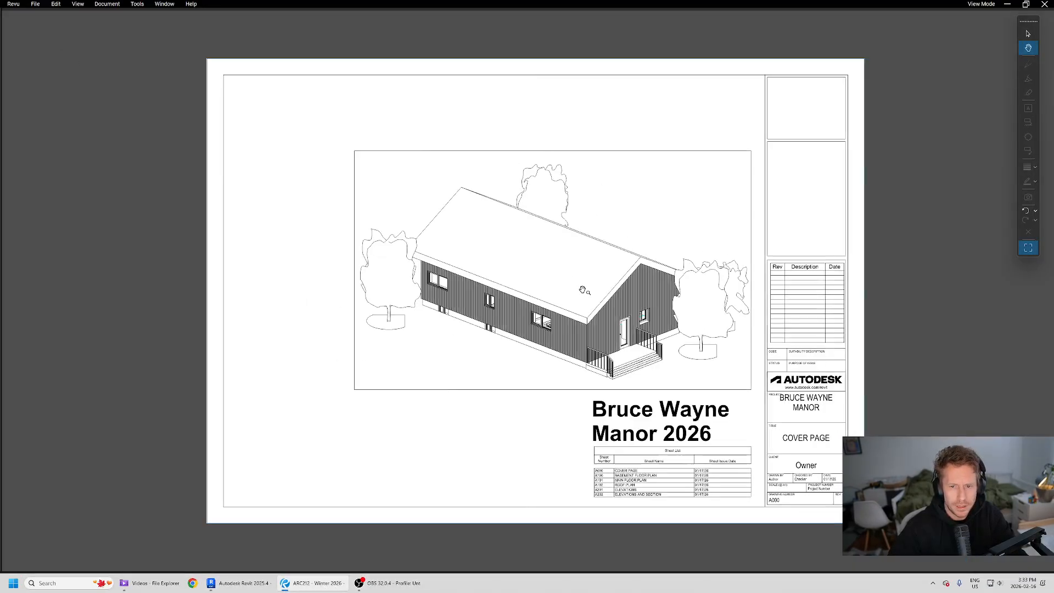
pyautogui.scroll(-1, 583, 292)
pyautogui.scroll(-1, 576, 337)
pyautogui.keyDown('ctrl'); pyautogui.scroll(4, 587, 184); pyautogui.keyUp('ctrl')
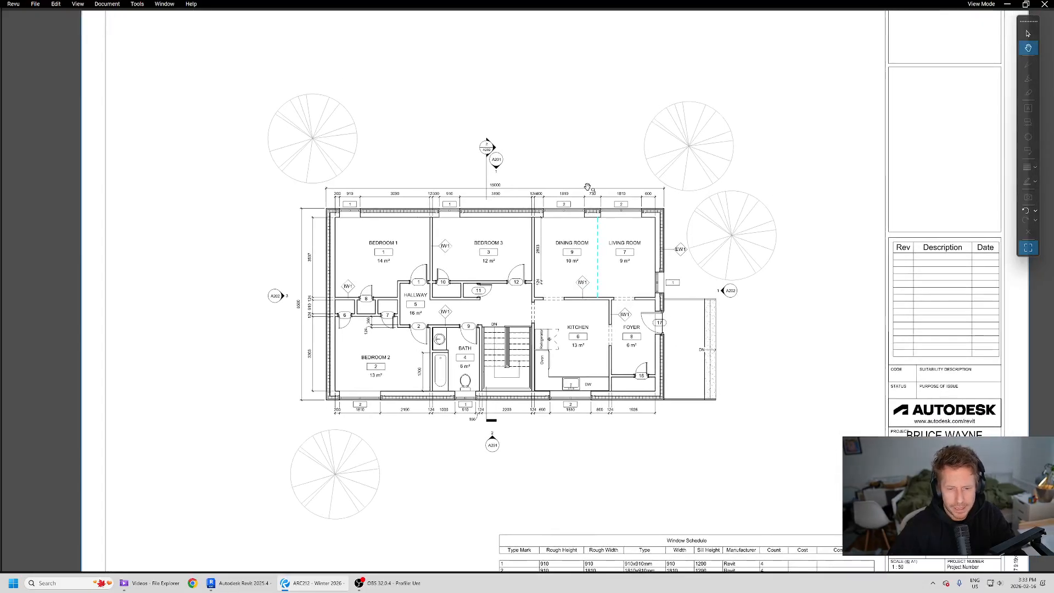
pyautogui.hotkey('alt', 'Tab')
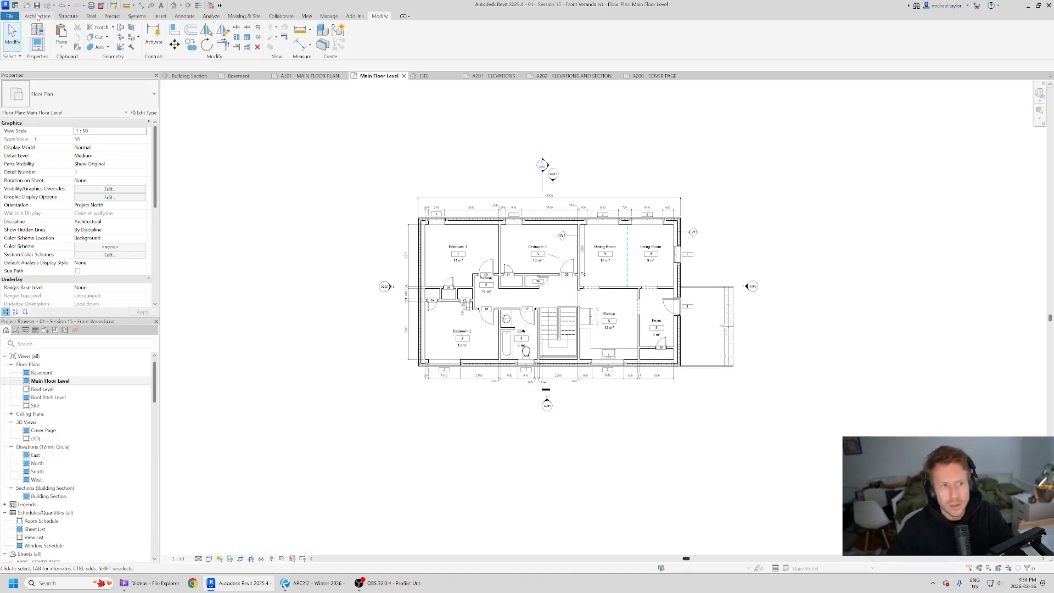
# Place a Planting_RPC_Tree_Deciduous component of type American_Beech-6.0_Meters outside the Bedroom 2 corner of the house.
pyautogui.click(184, 15)
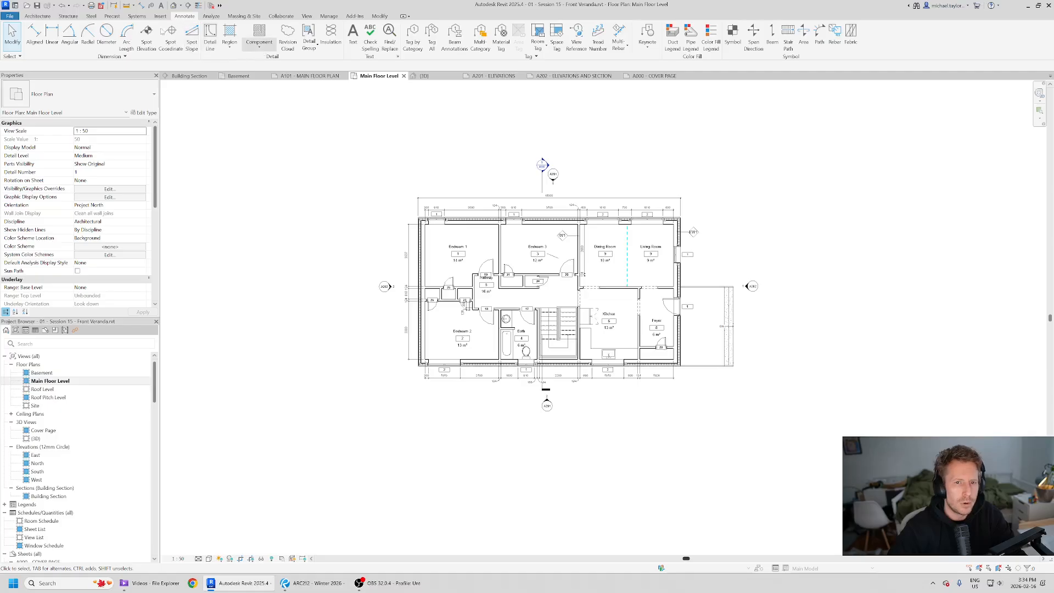
pyautogui.click(38, 16)
pyautogui.click(97, 47)
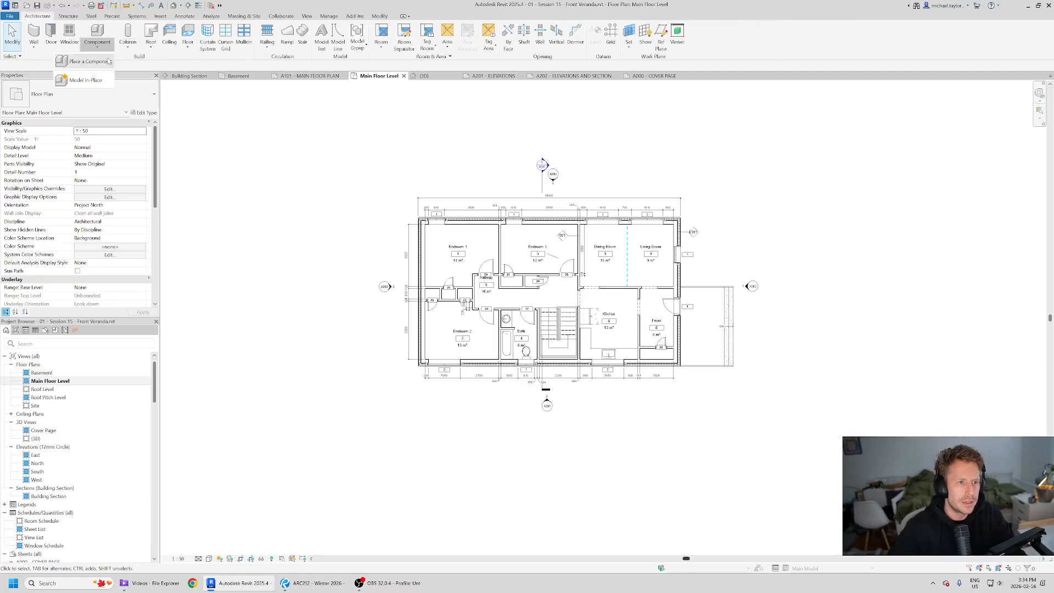
pyautogui.click(82, 76)
pyautogui.click(81, 104)
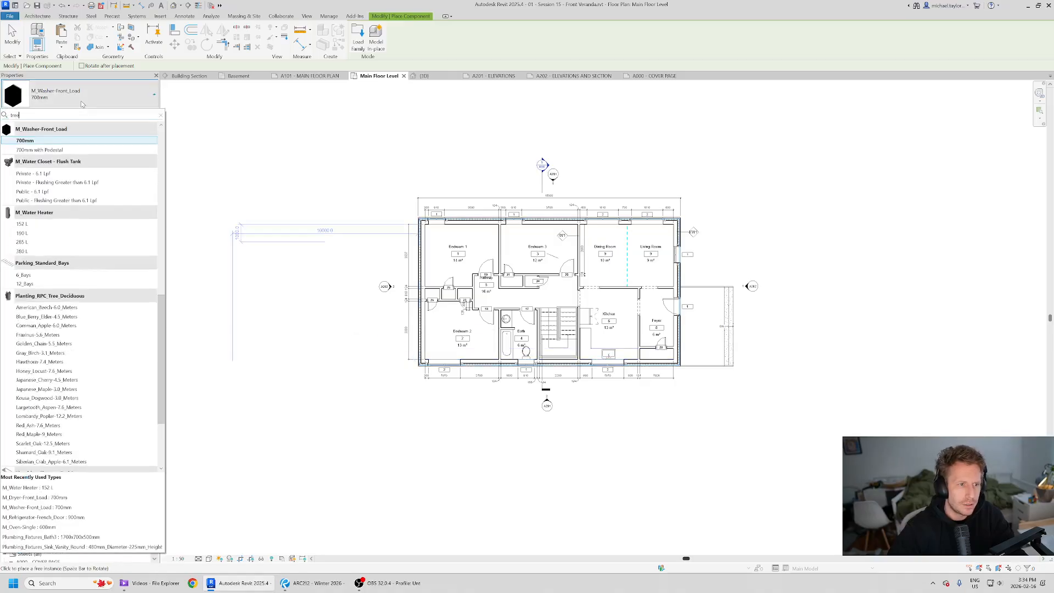
pyautogui.write('tree')
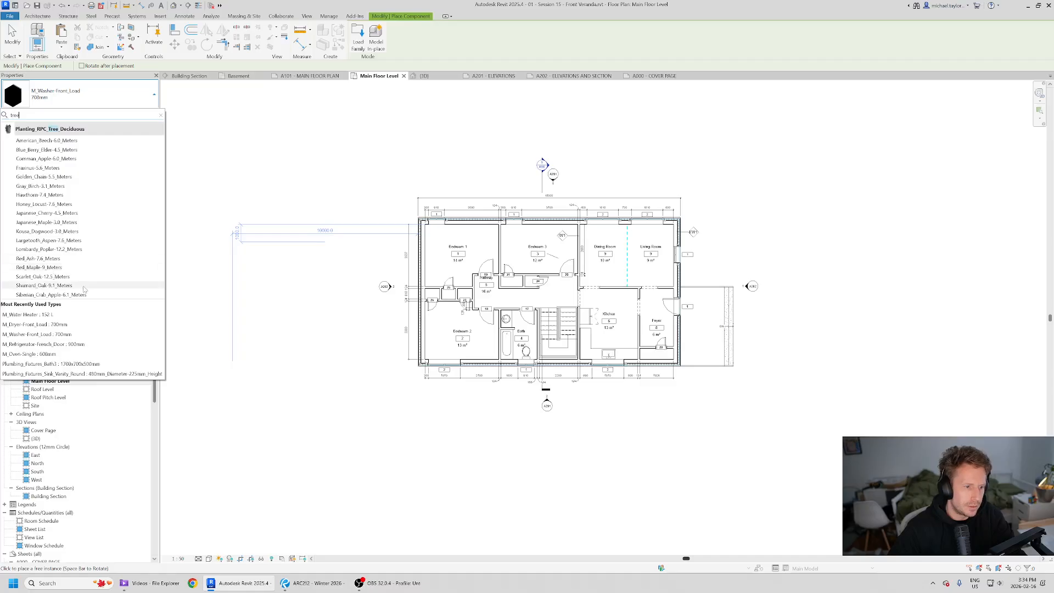
pyautogui.click(49, 140)
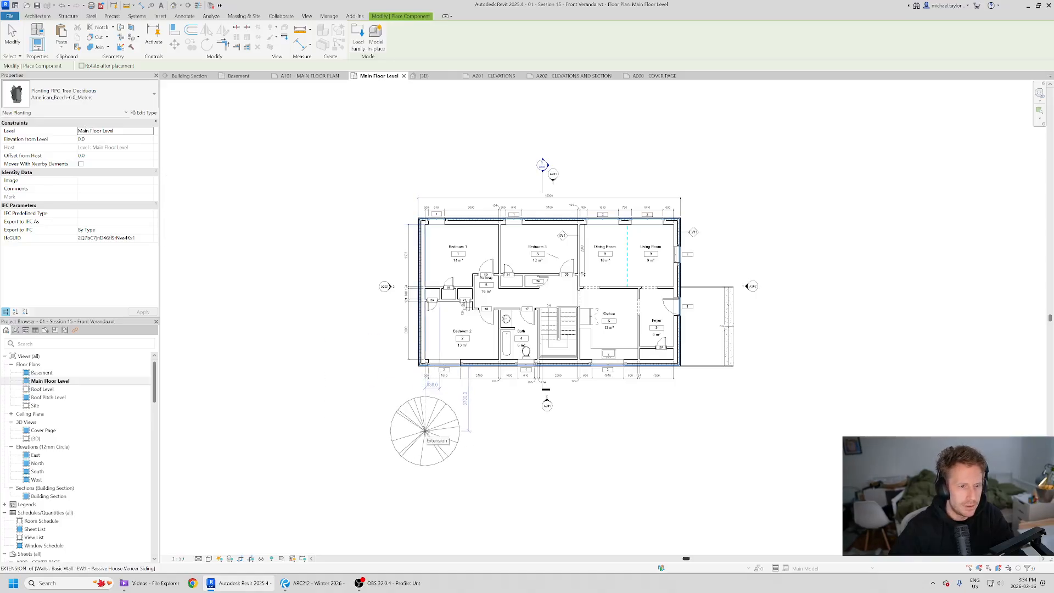
pyautogui.click(424, 432)
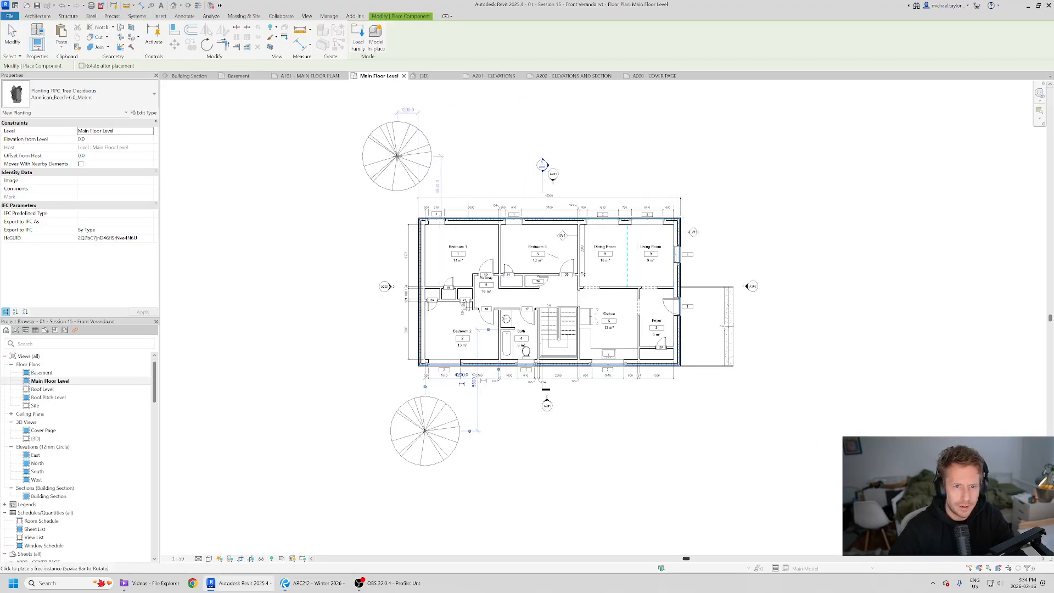
# Place two more American Beech trees outside the Bedroom 1 and Living Room corners, checking their positions against the Bluebeam Revu plan.
pyautogui.hotkey('alt', 'Tab')
pyautogui.hotkey('alt', 'Tab')
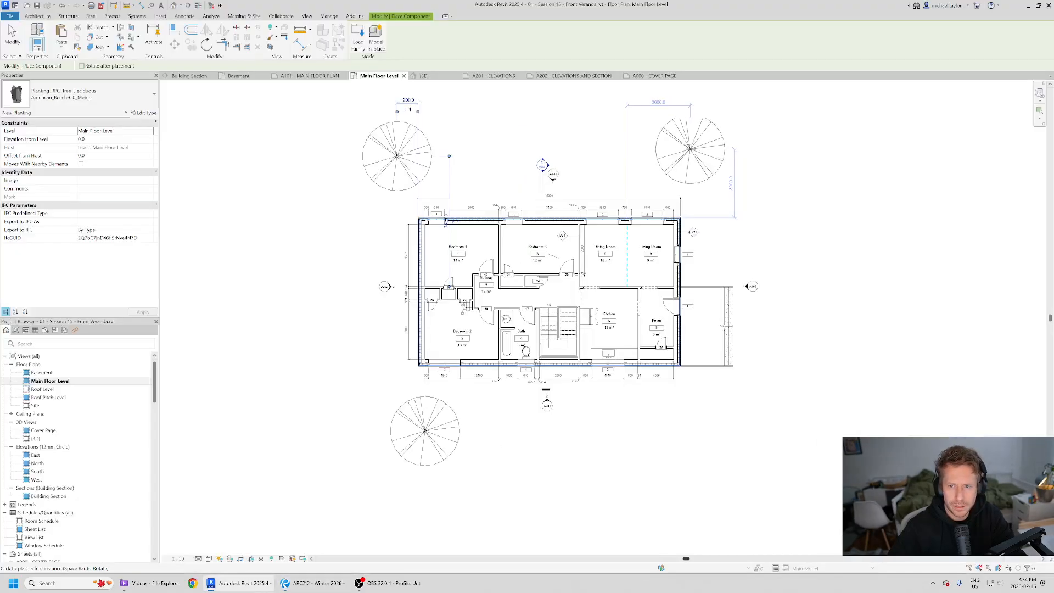
pyautogui.click(699, 156)
pyautogui.hotkey('alt', 'Tab')
pyautogui.hotkey('alt', 'Tab')
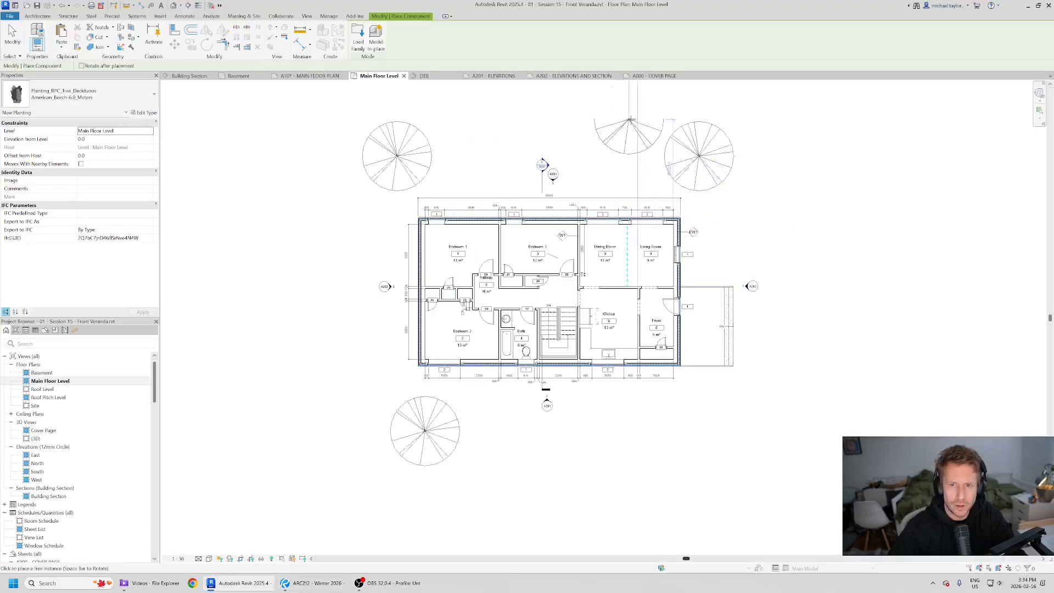
# Copy the tree near the Living Room corner to a spot outside the Living Room's end wall, beyond the veranda.
pyautogui.press('Escape')
pyautogui.click(711, 189)
pyautogui.press('c')
pyautogui.press('s')
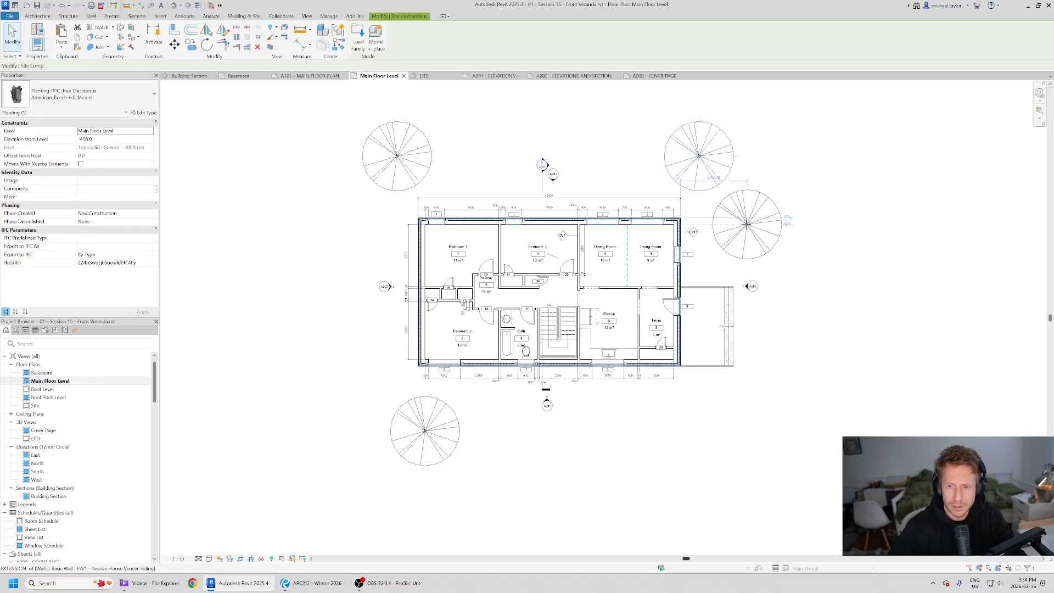
pyautogui.click(744, 223)
pyautogui.press('Escape')
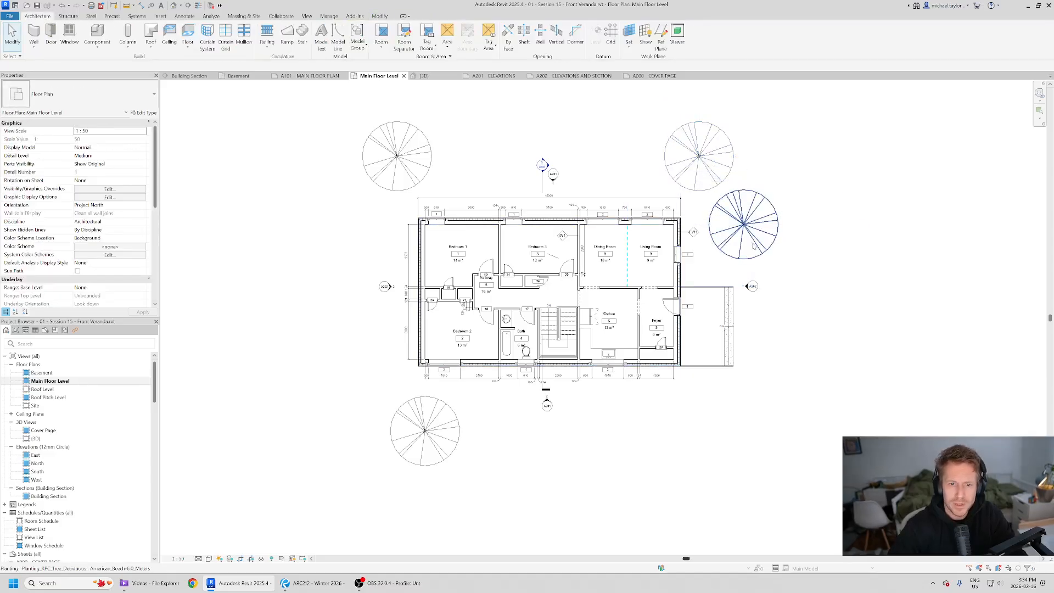
# Inspect the four placed trees one by one and compare their layout with the Bluebeam Revu floor plan.
pyautogui.click(752, 236)
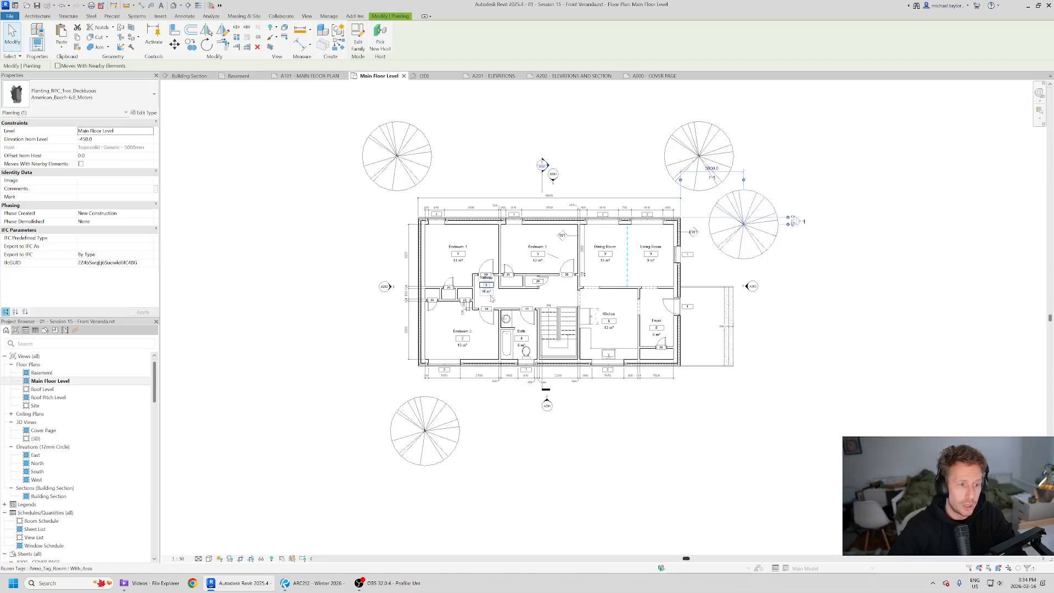
pyautogui.click(645, 148)
pyautogui.click(678, 149)
pyautogui.click(375, 159)
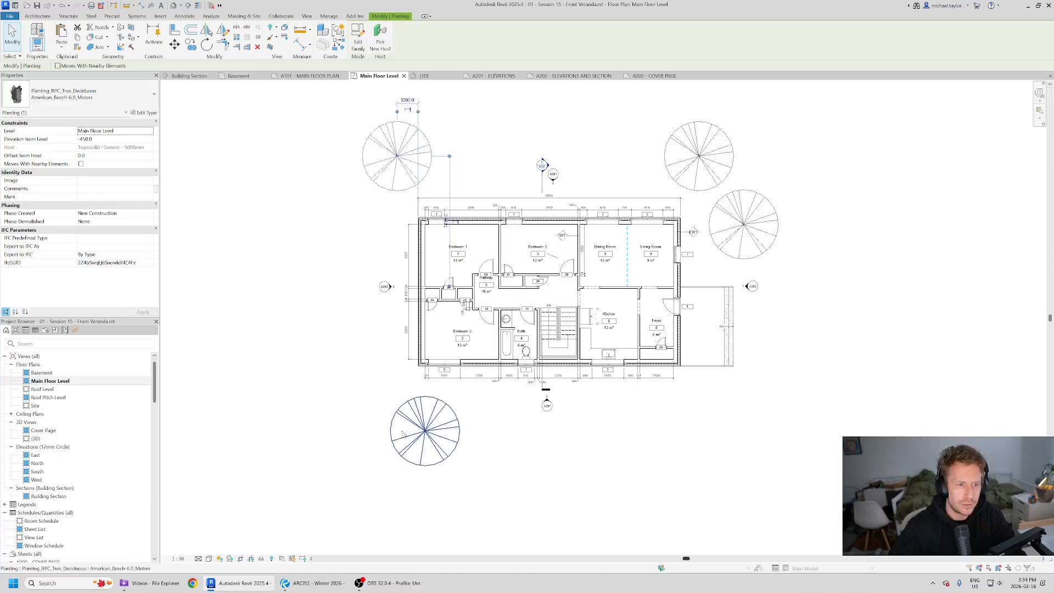
pyautogui.click(444, 437)
pyautogui.click(541, 503)
pyautogui.scroll(1, 475, 465)
pyautogui.scroll(-2, 431, 363)
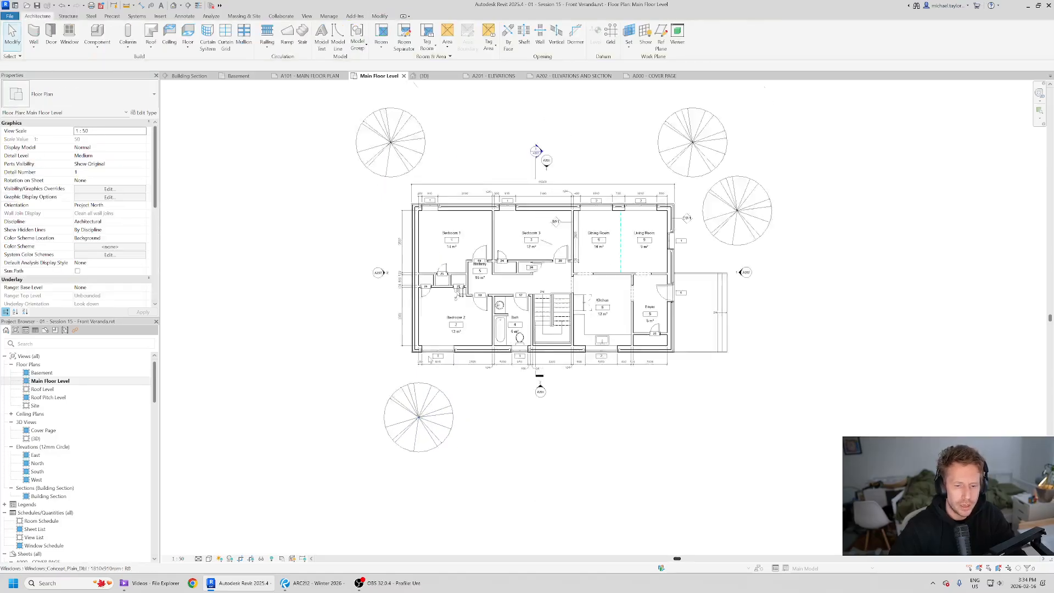
pyautogui.moveTo(554, 293); pyautogui.dragTo(552, 300, button='middle')
pyautogui.hotkey('alt', 'Tab')
pyautogui.hotkey('alt', 'Tab')
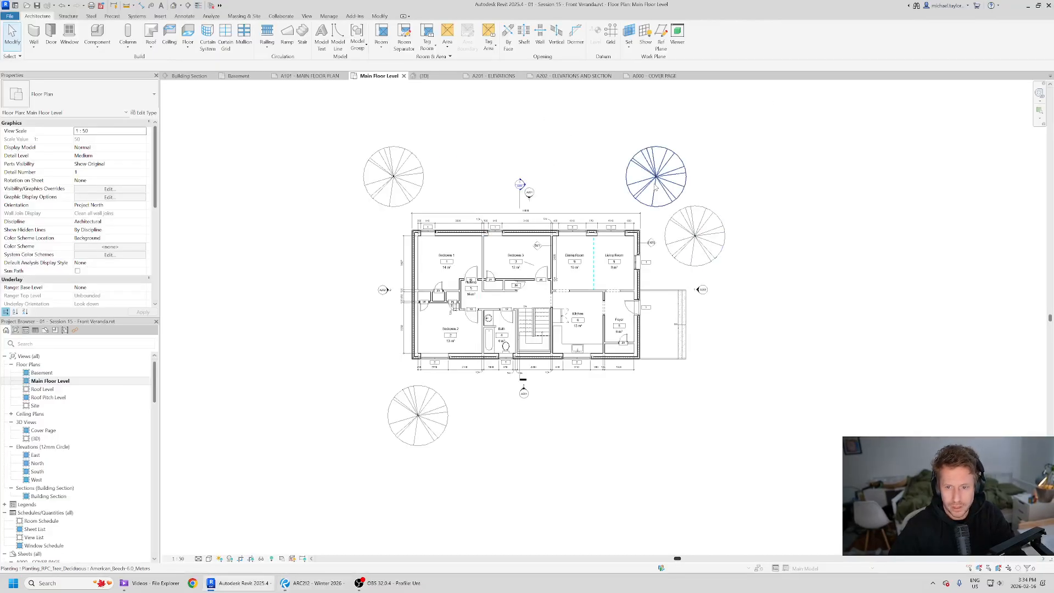
# Shift the two trees near the Living Room slightly closer to the house to match the Bluebeam Revu plan.
pyautogui.click(661, 201)
pyautogui.scroll(1, 661, 202)
pyautogui.moveTo(661, 202); pyautogui.dragTo(648, 208)
pyautogui.click(706, 216)
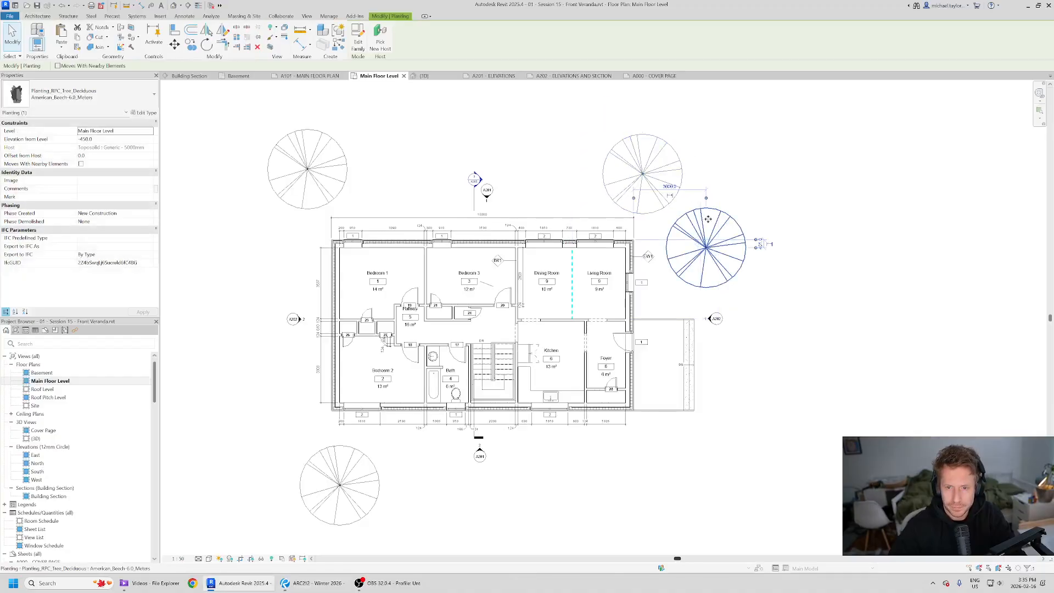
pyautogui.moveTo(701, 235); pyautogui.dragTo(691, 241)
pyautogui.hotkey('alt', 'Tab')
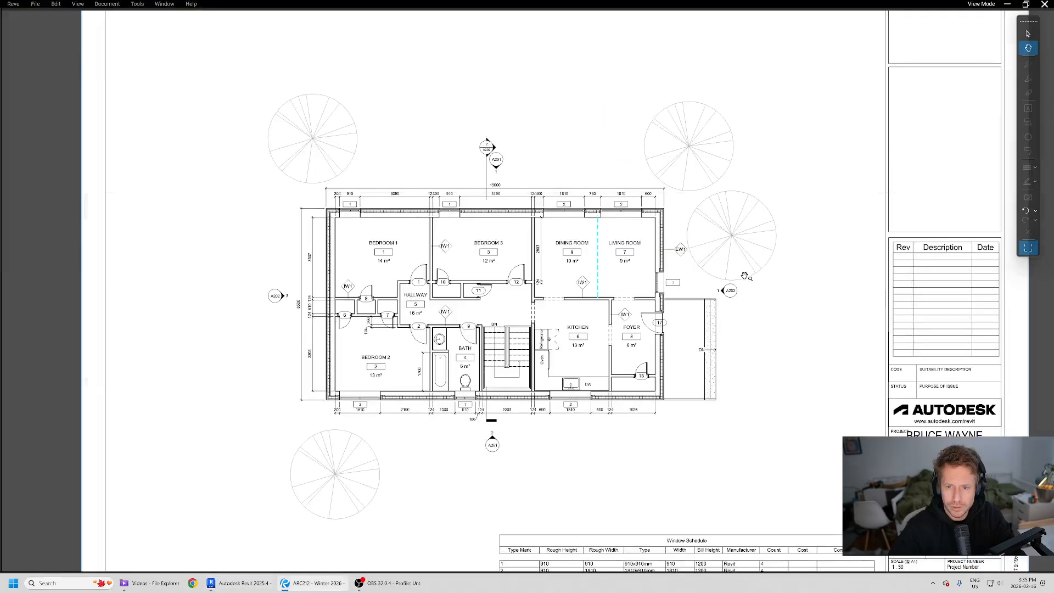
pyautogui.hotkey('alt', 'Tab')
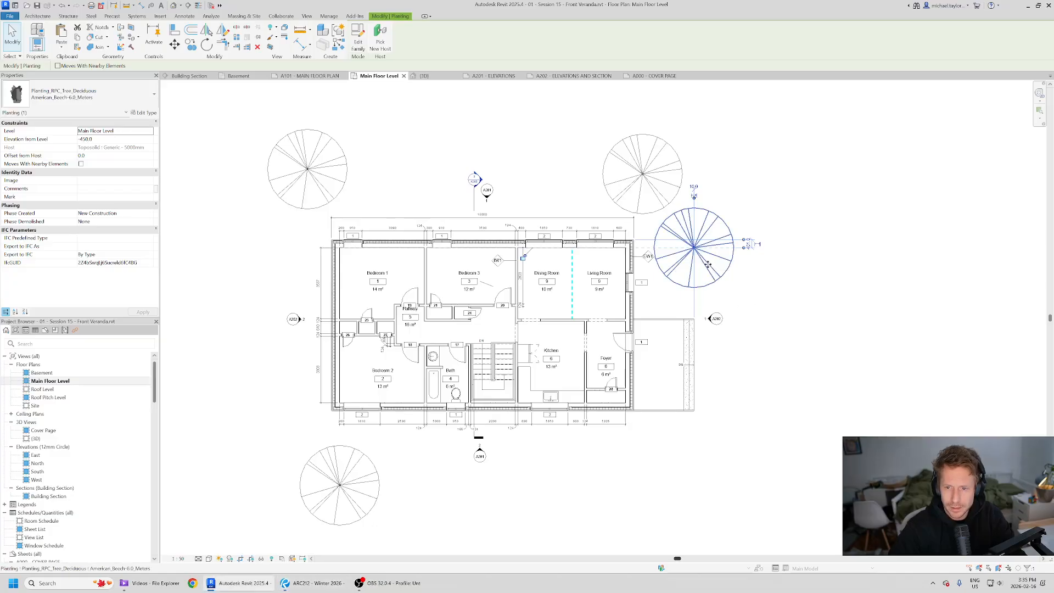
pyautogui.moveTo(707, 264); pyautogui.dragTo(712, 264)
pyautogui.click(748, 296)
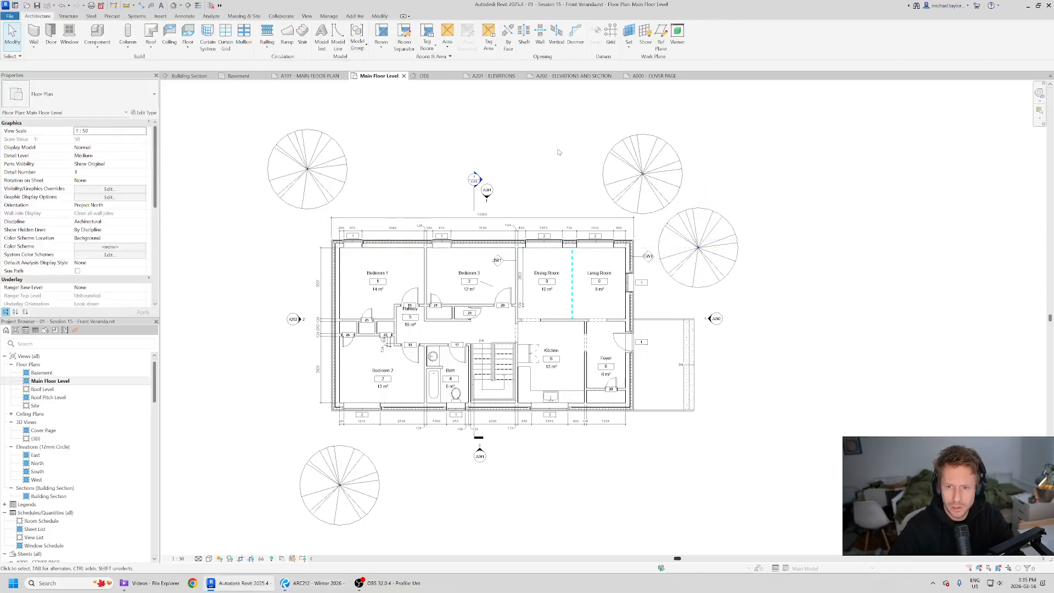
# Examine the trees in the house view on the A000 COVER PAGE sheet and consult the reference set in Bluebeam Revu.
pyautogui.click(665, 75)
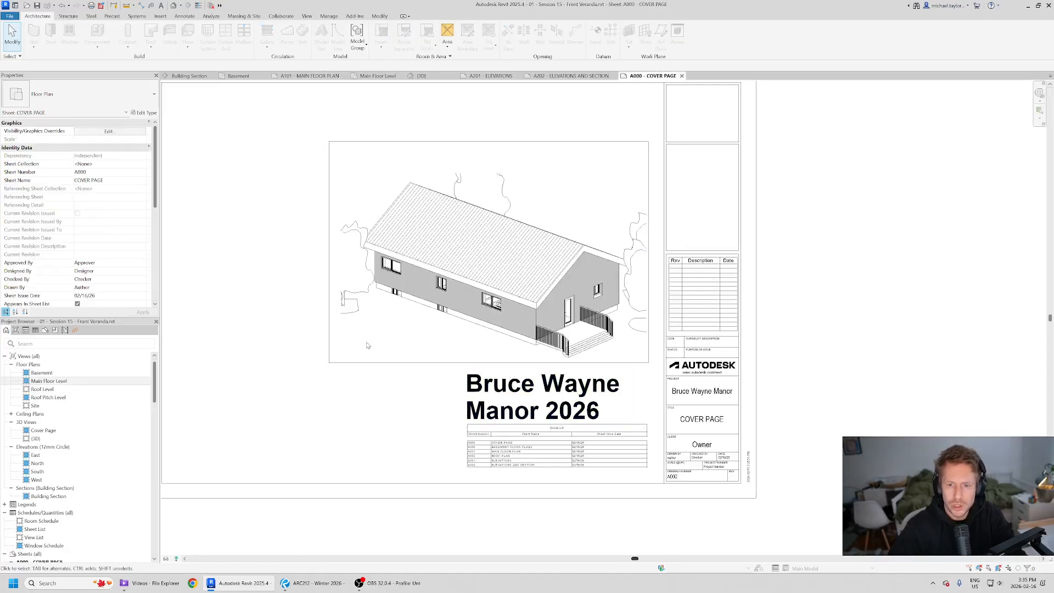
pyautogui.scroll(2, 583, 204)
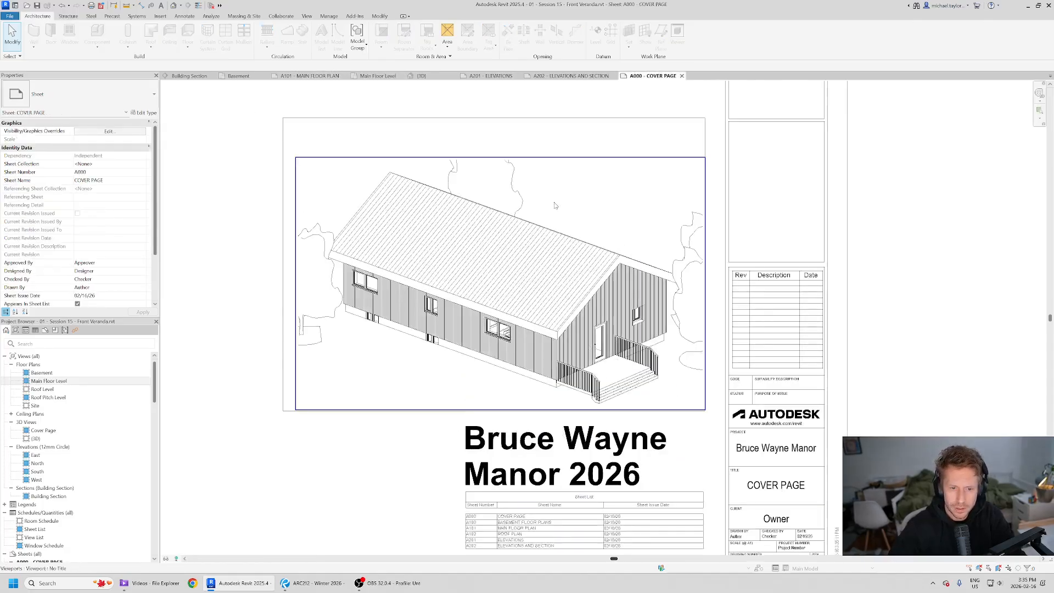
pyautogui.scroll(-2, 526, 321)
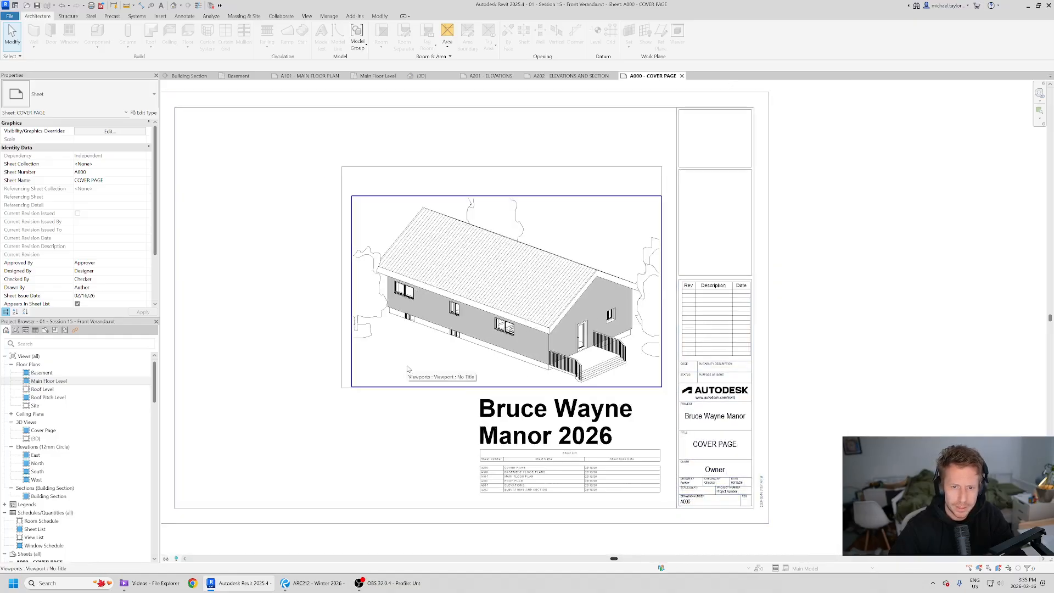
pyautogui.click(308, 588)
pyautogui.scroll(15, 474, 405)
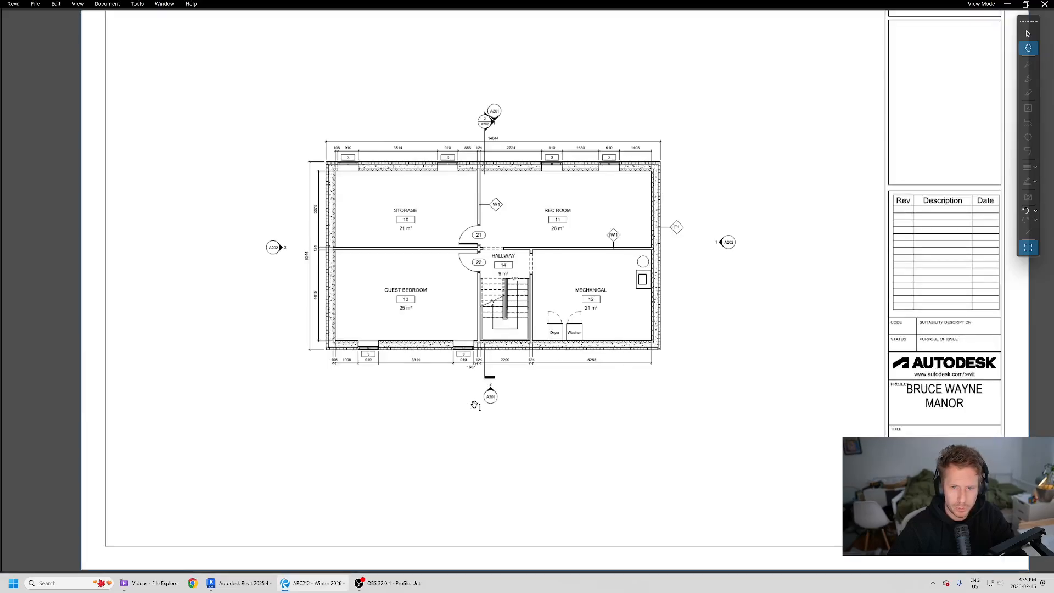
pyautogui.hotkey('alt', 'Tab')
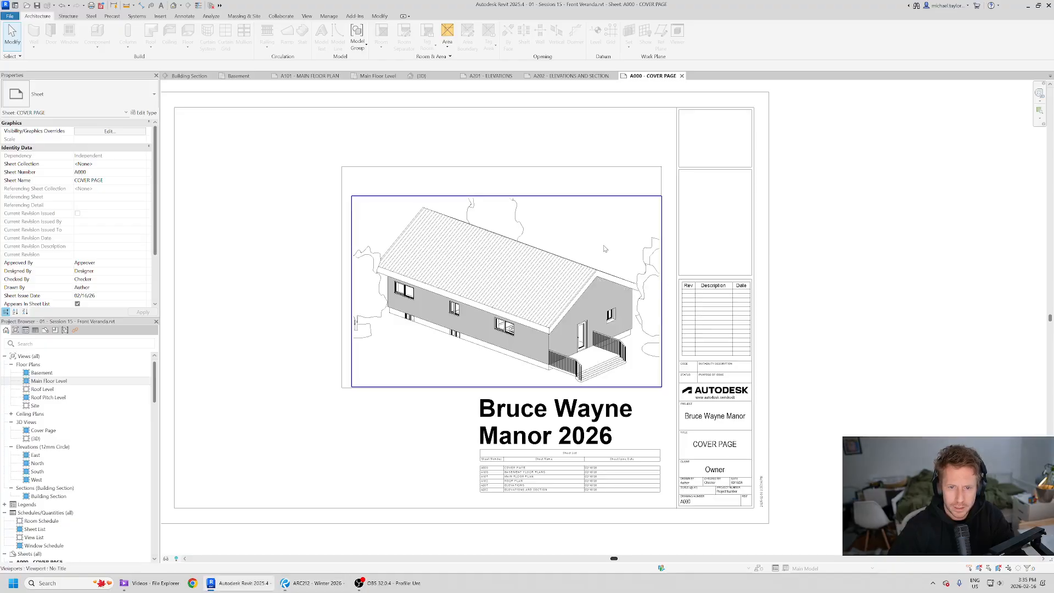
pyautogui.scroll(-1, 624, 257)
# Enlarge the detail-line frame around the cover page house by moving its left and upper lines outward.
pyautogui.click(379, 262)
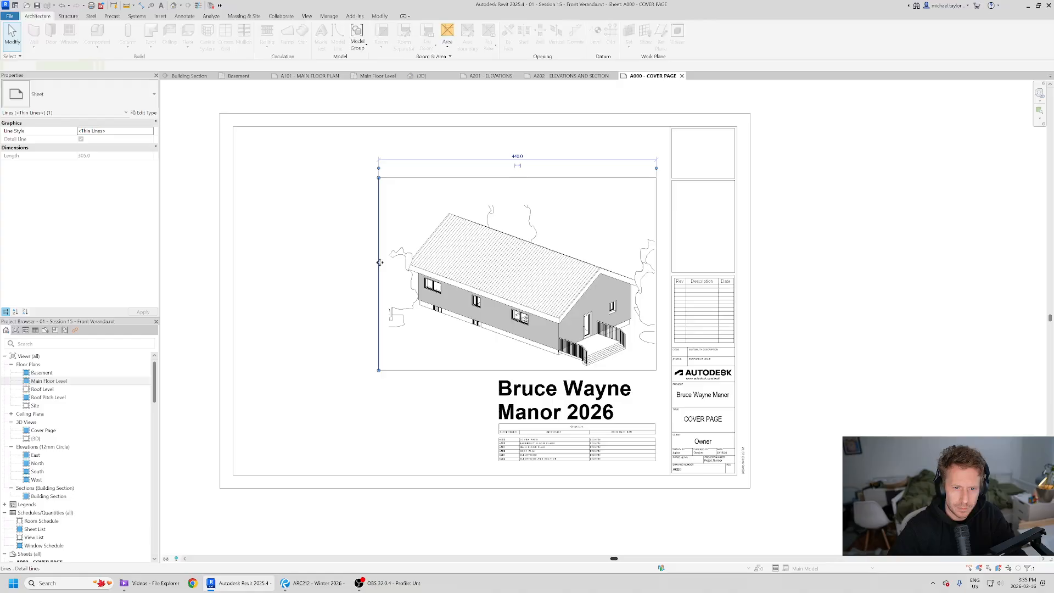
pyautogui.moveTo(379, 262); pyautogui.dragTo(364, 262)
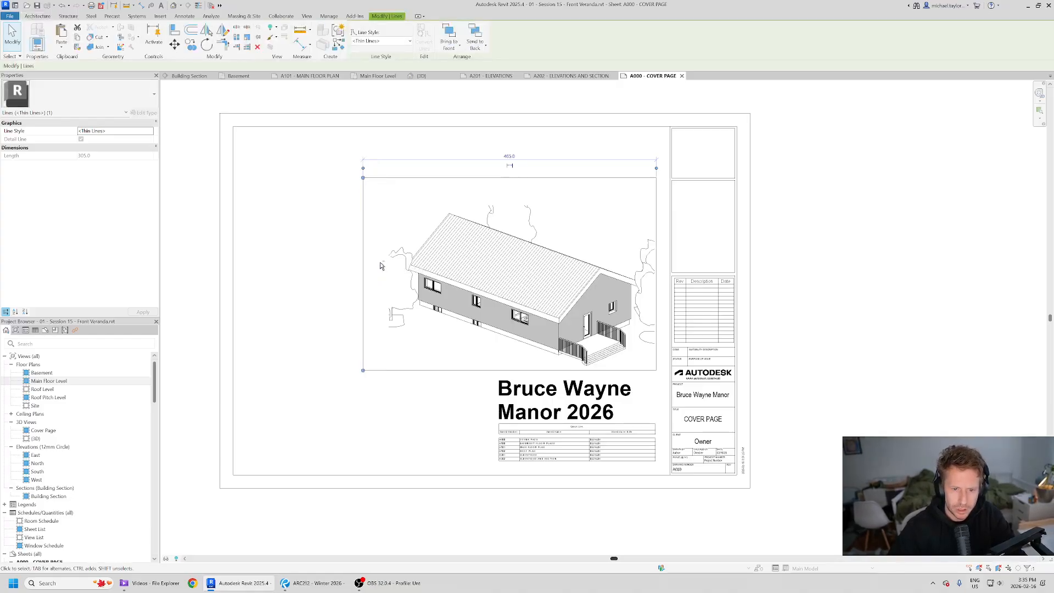
pyautogui.moveTo(511, 177); pyautogui.dragTo(511, 162)
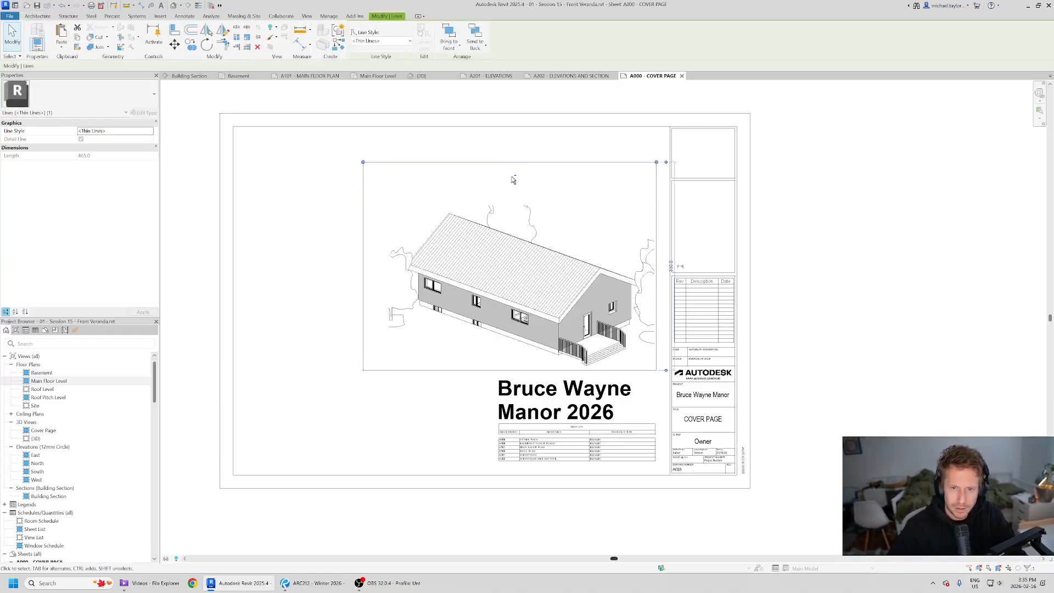
# Activate the Cover Page viewport, show its crop region and extend the crop's right edge past the trees beside the veranda, consulting Bluebeam Revu.
pyautogui.click(576, 229)
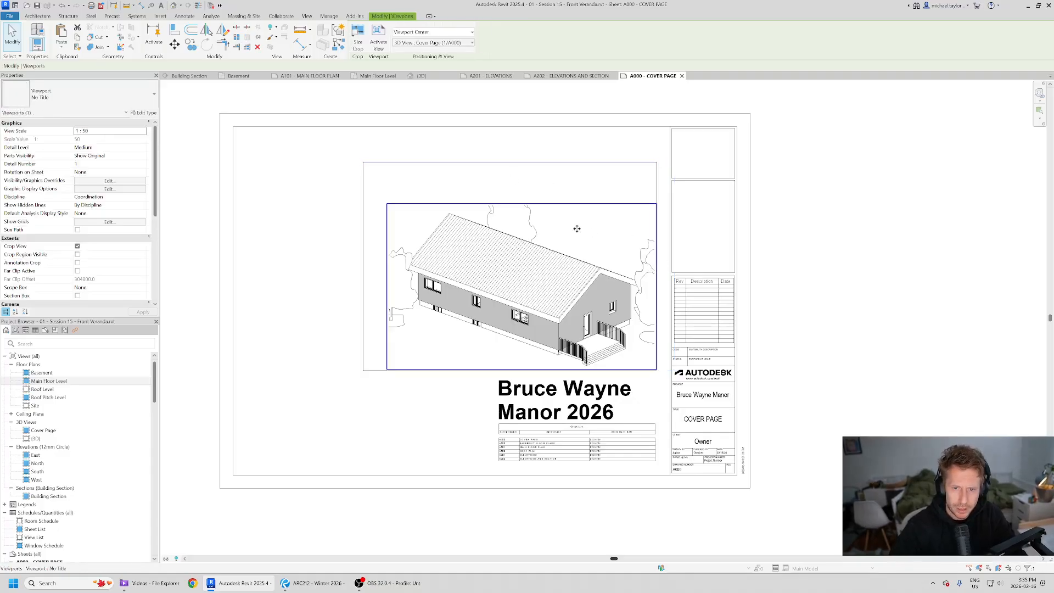
pyautogui.doubleClick(587, 233)
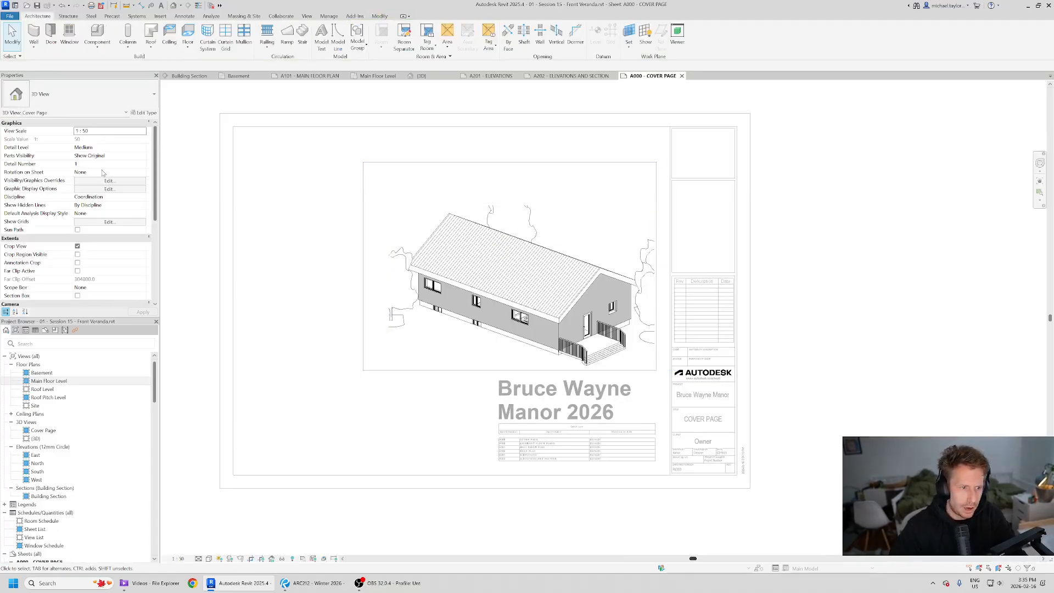
pyautogui.click(392, 242)
pyautogui.moveTo(657, 287); pyautogui.dragTo(682, 287)
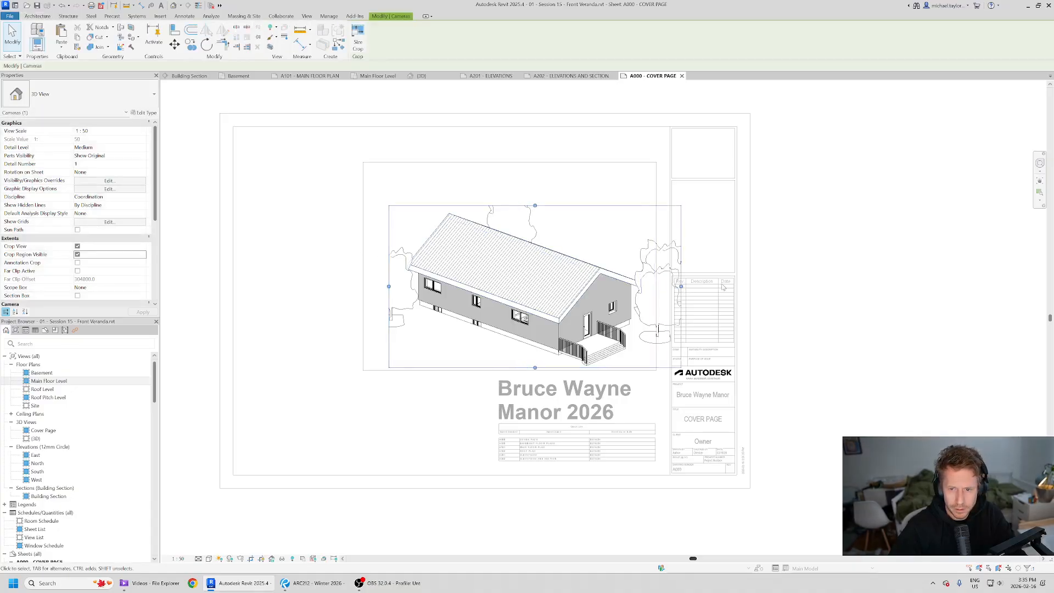
pyautogui.hotkey('alt', 'Tab')
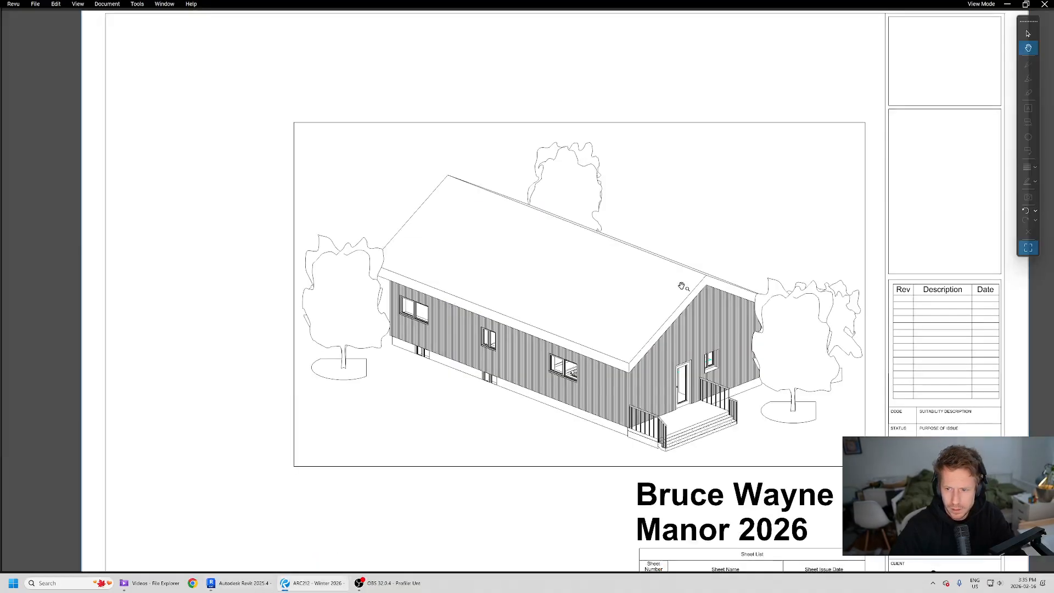
pyautogui.hotkey('alt', 'Tab')
pyautogui.hotkey('alt', 'Tab')
pyautogui.hotkey('alt', 'Tab')
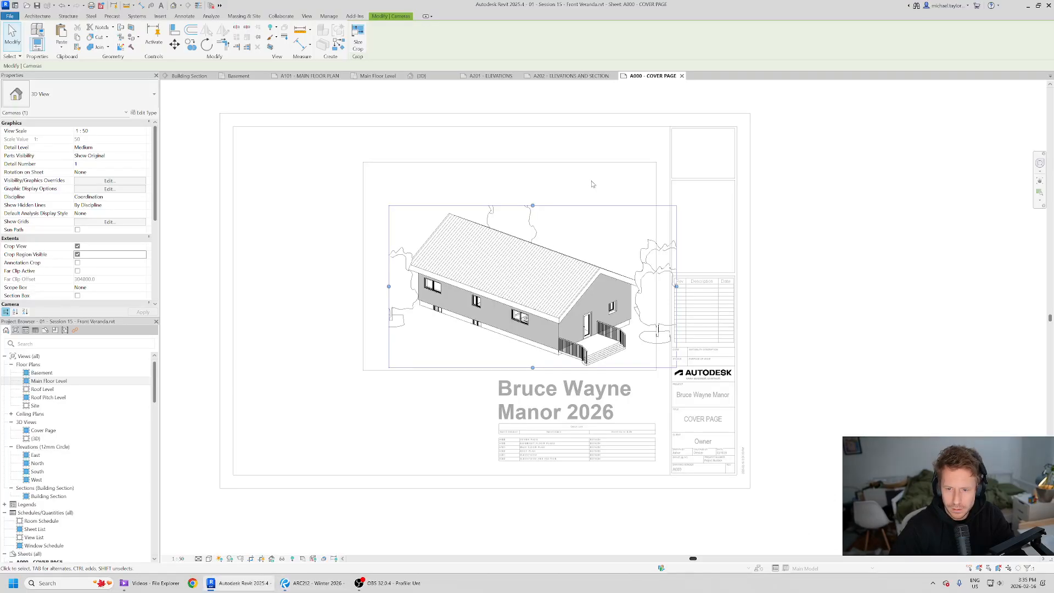
# Orbit the cover page view slightly toward the Bluebeam Revu angle and raise the crop's upper edge above the rear tree.
pyautogui.keyDown('shift'); pyautogui.moveTo(596, 291); pyautogui.dragTo(577, 284, button='middle'); pyautogui.keyUp('shift')
pyautogui.hotkey('alt', 'Tab')
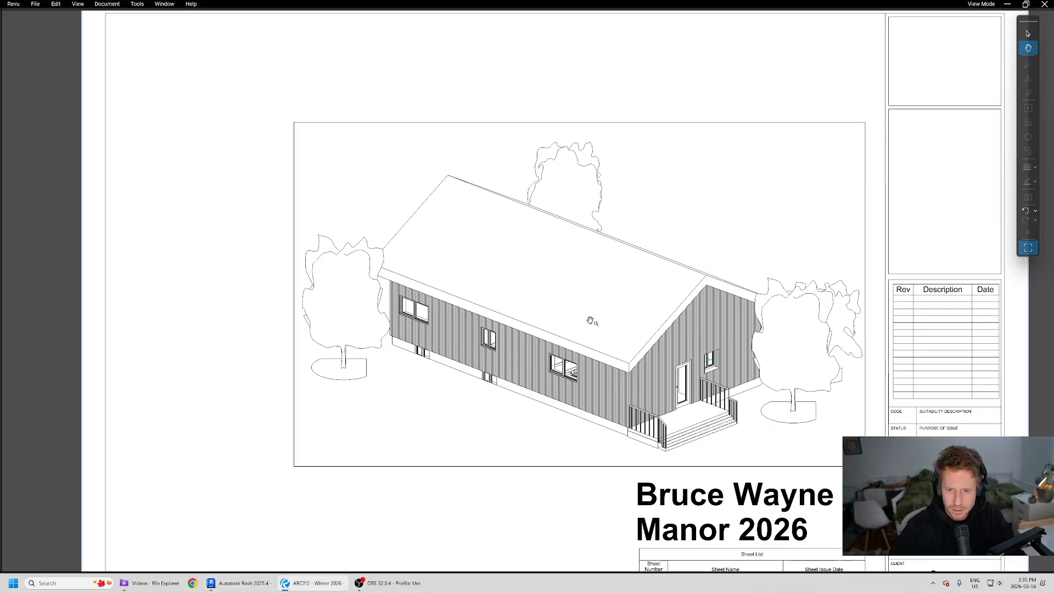
pyautogui.hotkey('alt', 'Tab')
pyautogui.moveTo(533, 205); pyautogui.dragTo(532, 188)
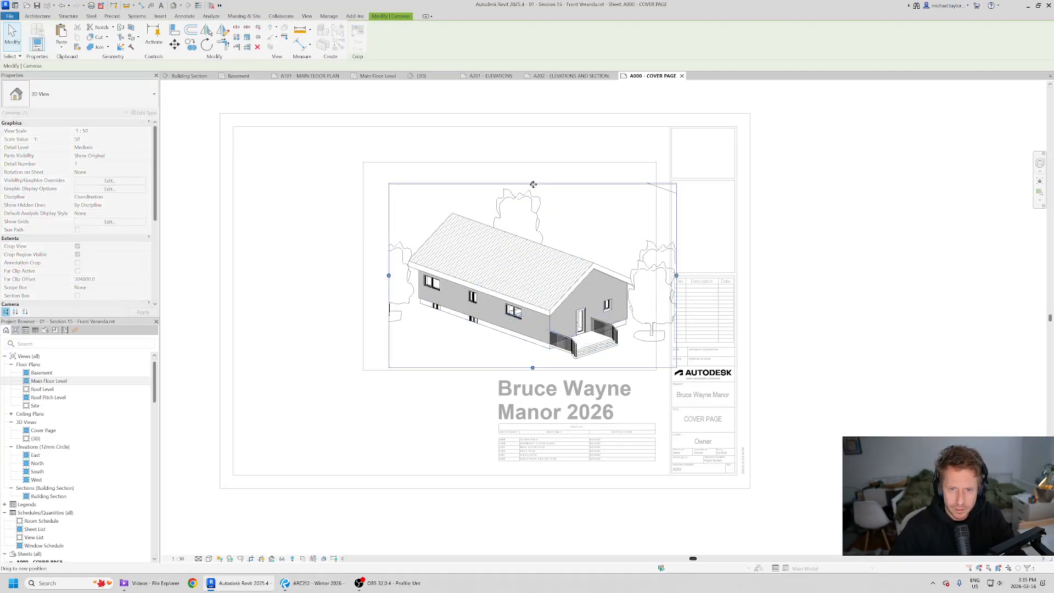
pyautogui.hotkey('alt', 'Tab')
pyautogui.hotkey('alt', 'Tab')
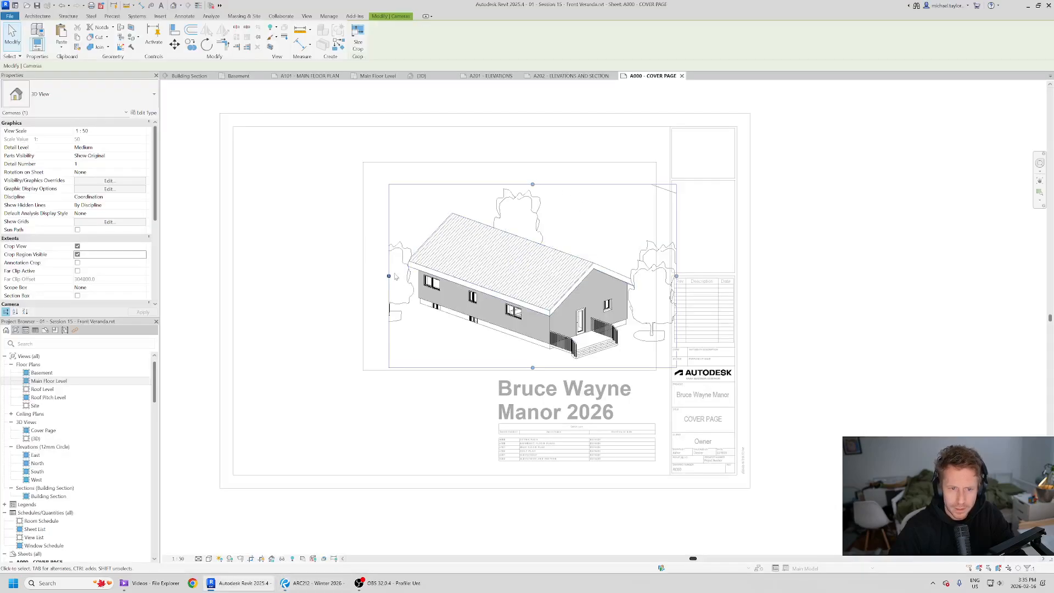
# Extend the crop's left edge past the outer tree, fine-tune the view angle against Bluebeam Revu and deactivate the viewport.
pyautogui.moveTo(369, 276); pyautogui.dragTo(364, 277)
pyautogui.hotkey('alt', 'Tab')
pyautogui.hotkey('alt', 'Tab')
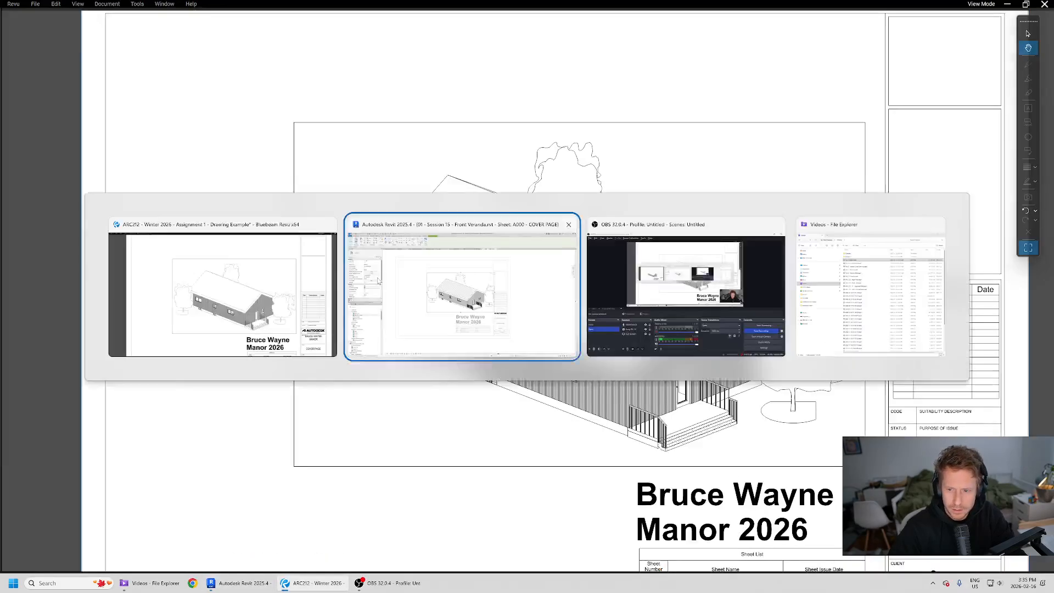
pyautogui.hotkey('alt', 'Tab')
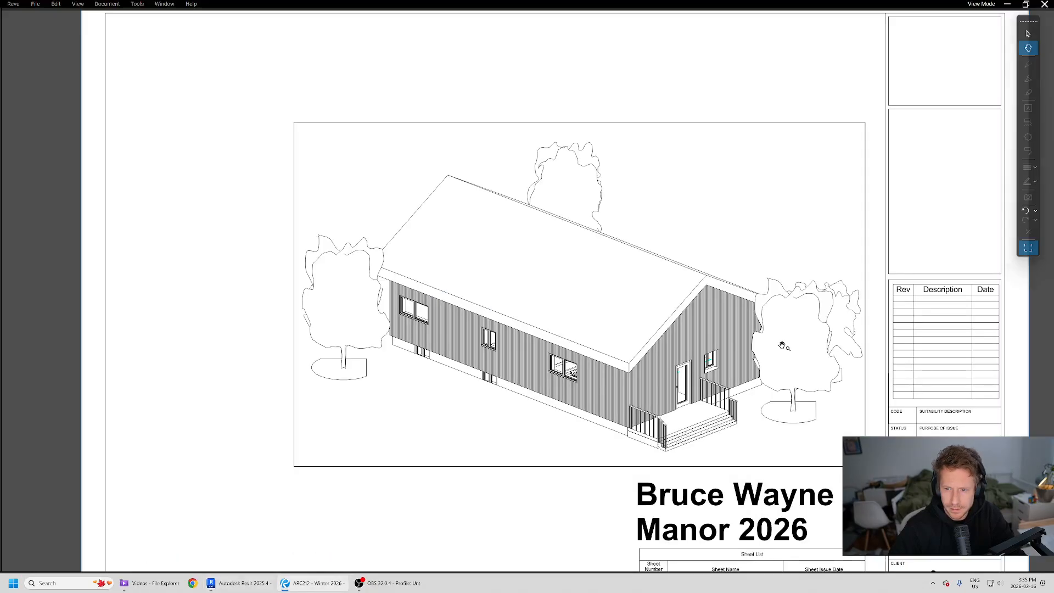
pyautogui.hotkey('alt', 'Tab')
pyautogui.moveTo(636, 344)
pyautogui.keyDown('shift'); pyautogui.mouseDown(button='middle')
pyautogui.moveTo(625, 332)
pyautogui.moveTo(633, 346)
pyautogui.mouseUp(button='middle'); pyautogui.keyUp('shift')
pyautogui.hotkey('alt', 'Tab')
pyautogui.hotkey('alt', 'Tab')
pyautogui.doubleClick(868, 344)
# Move the house viewport clear of the title block and shift the frame's left line outward to enclose it.
pyautogui.click(609, 204)
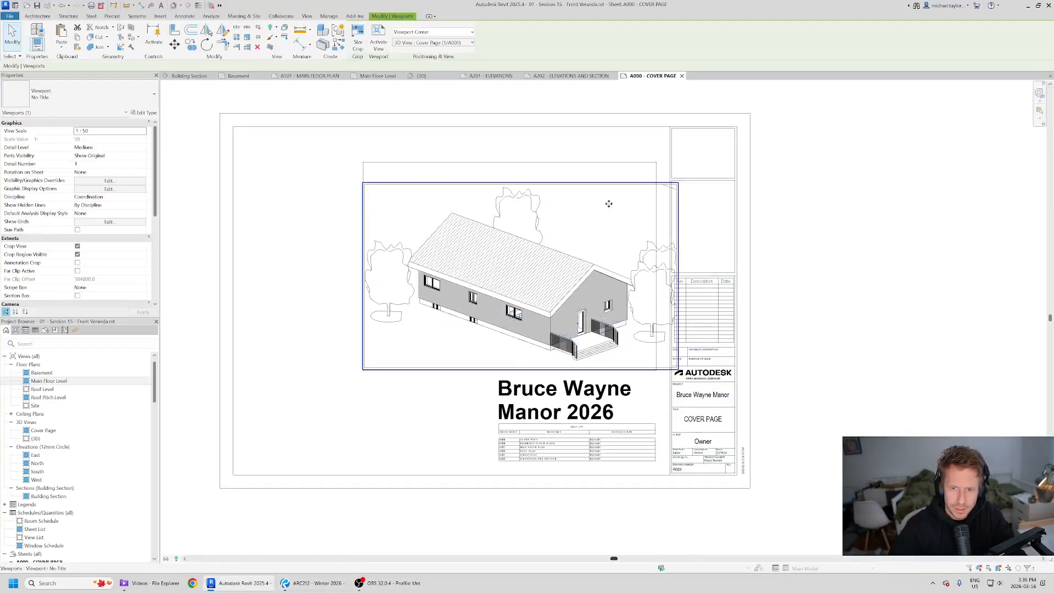
pyautogui.moveTo(610, 205); pyautogui.dragTo(584, 200)
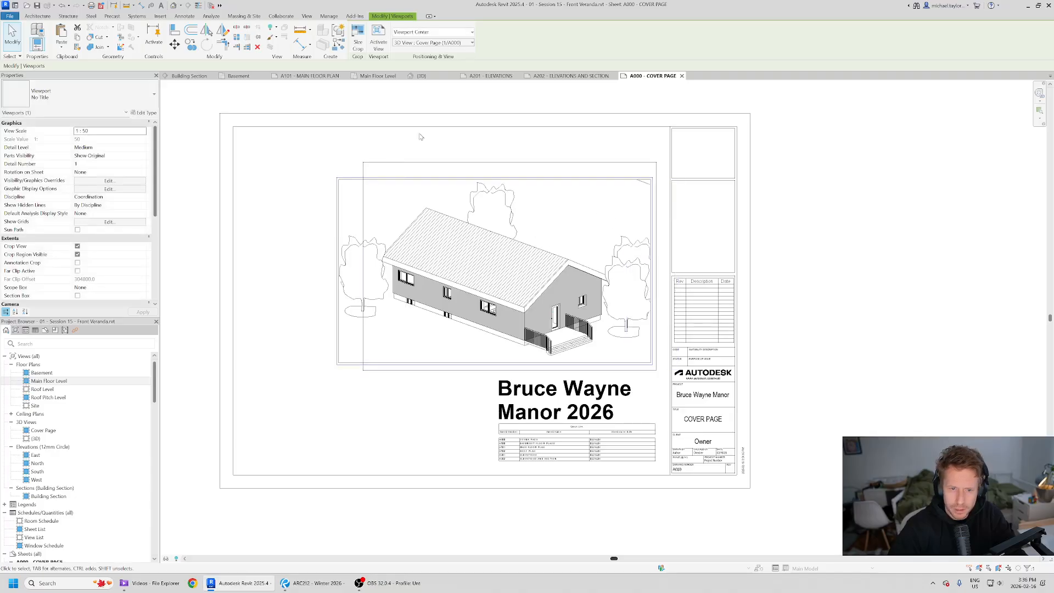
pyautogui.click(363, 174)
pyautogui.press('Left')
pyautogui.press('Left')
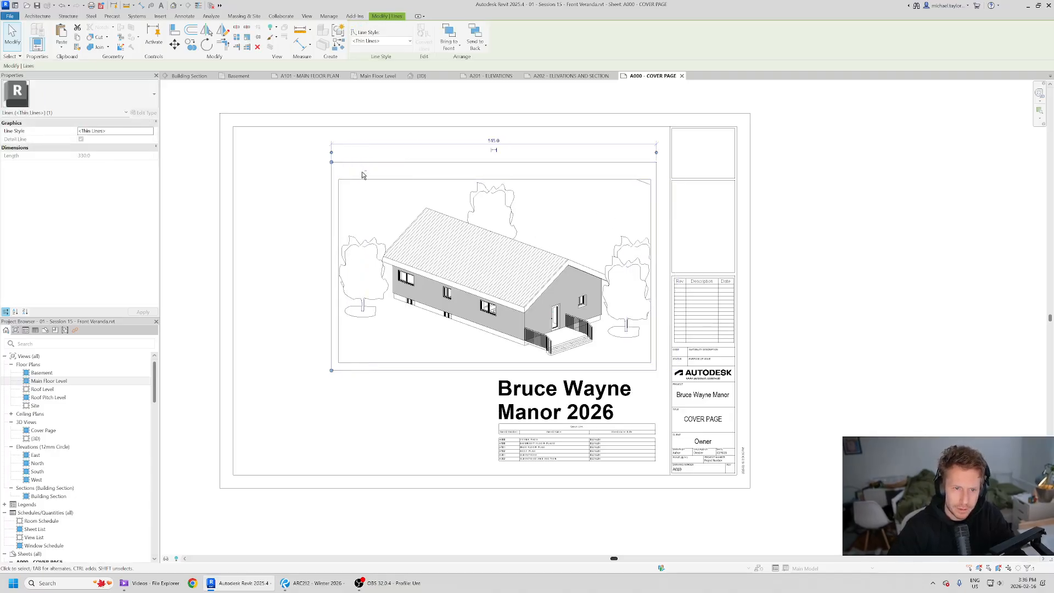
# Lower the frame's upper line to just above the house viewport and nudge the viewport to centre it inside the frame.
pyautogui.click(538, 162)
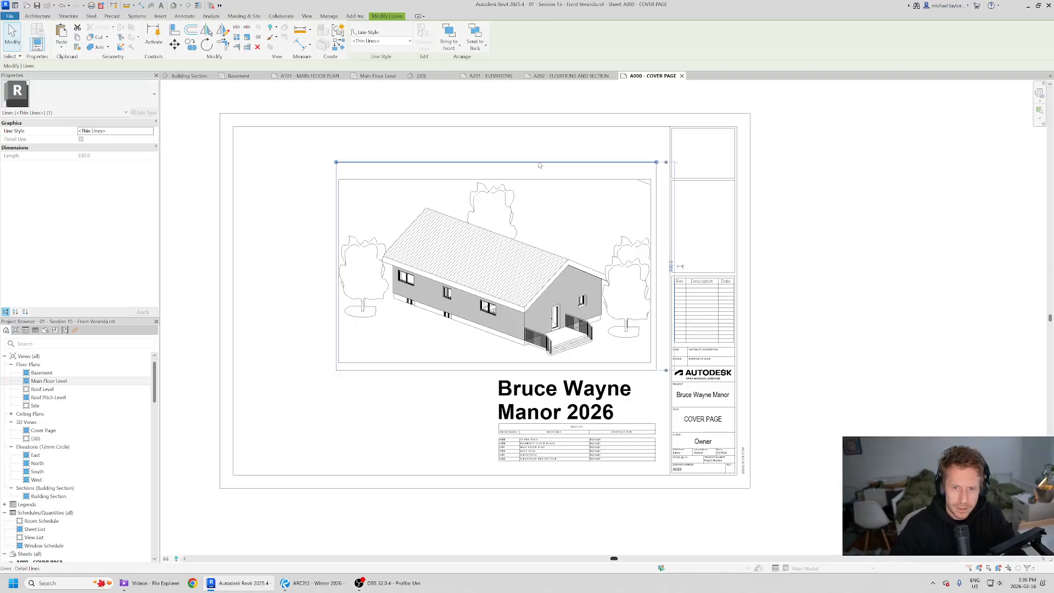
pyautogui.press('Down')
pyautogui.press('Down')
pyautogui.press('Down')
pyautogui.press('Down')
pyautogui.press('Down')
pyautogui.press('Down')
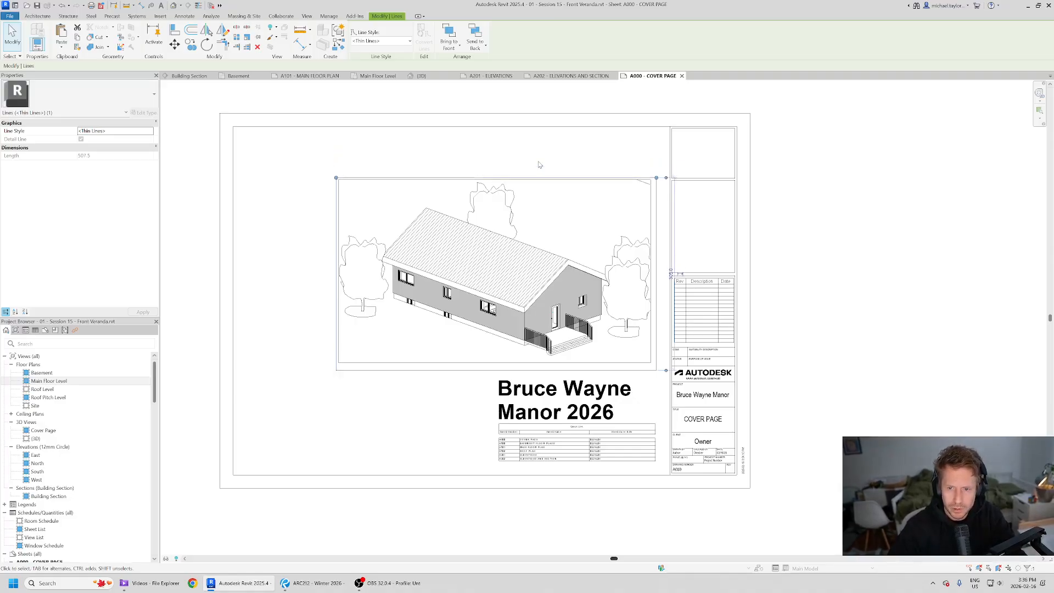
pyautogui.scroll(2, 656, 286)
pyautogui.click(654, 288)
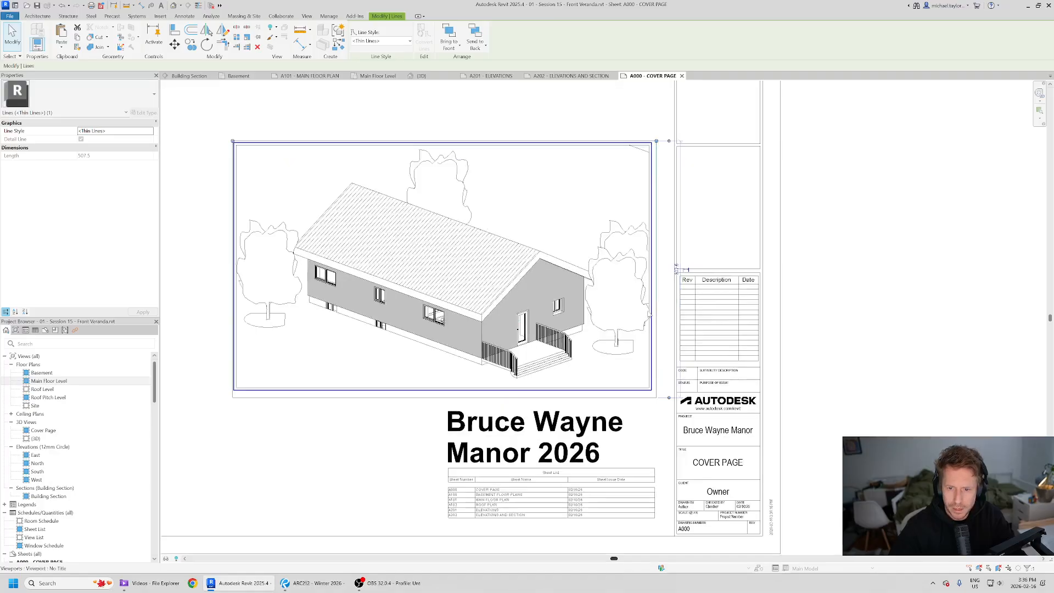
pyautogui.press('Down')
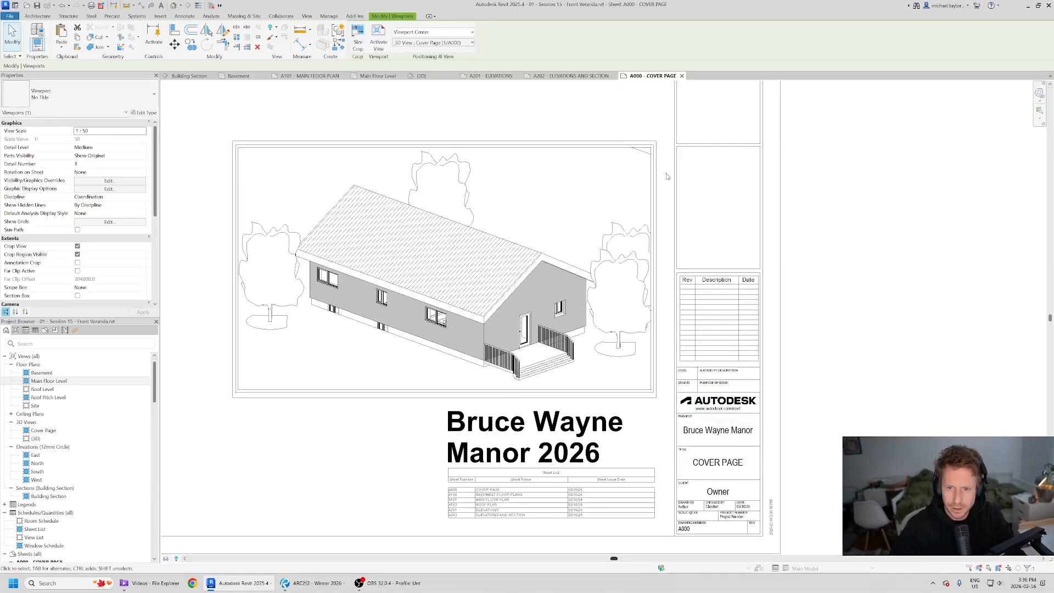
# Push the toposolid's rear boundary line outward beyond the cropped cover page view, leaving the walls unattached, and deactivate the viewport.
pyautogui.doubleClick(638, 162)
pyautogui.click(531, 212)
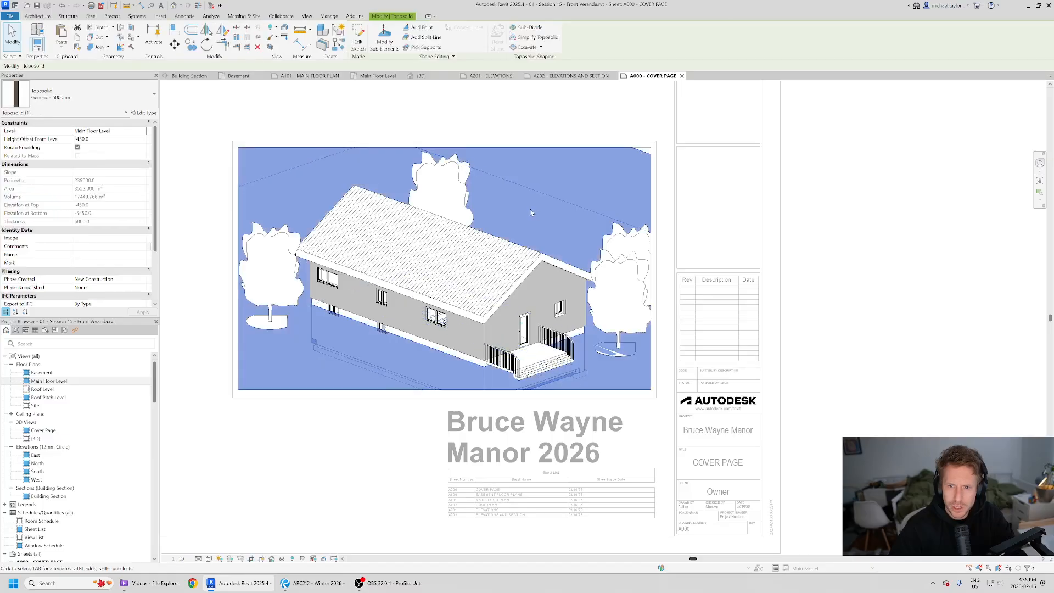
pyautogui.click(358, 39)
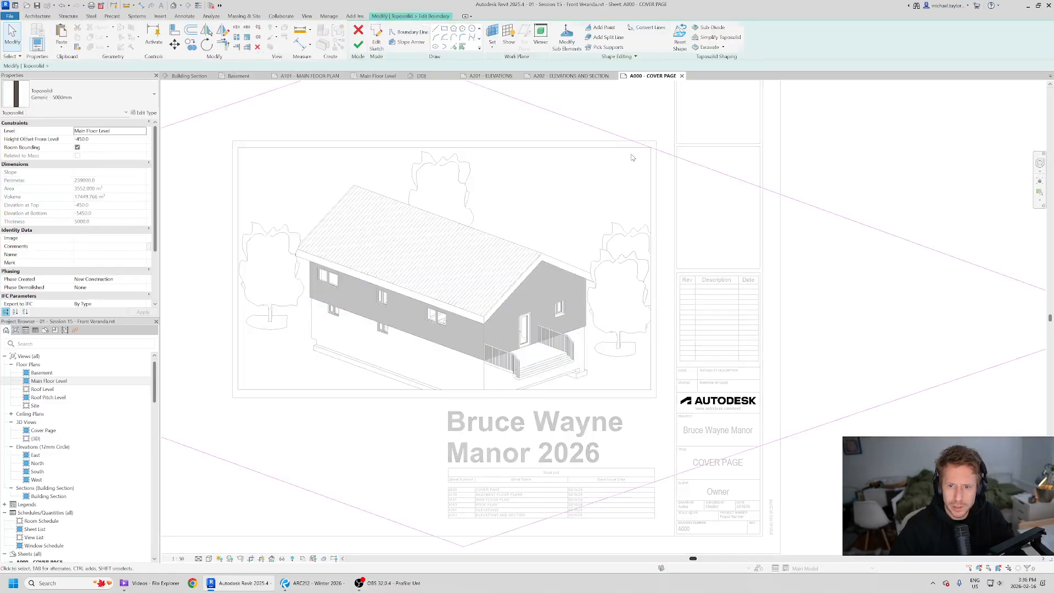
pyautogui.click(677, 158)
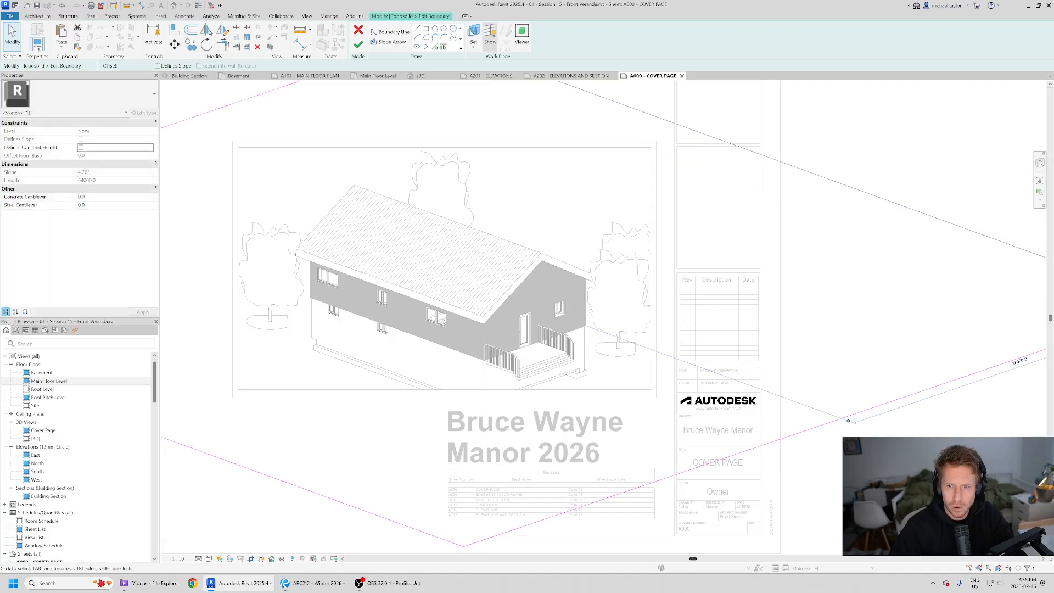
pyautogui.click(359, 45)
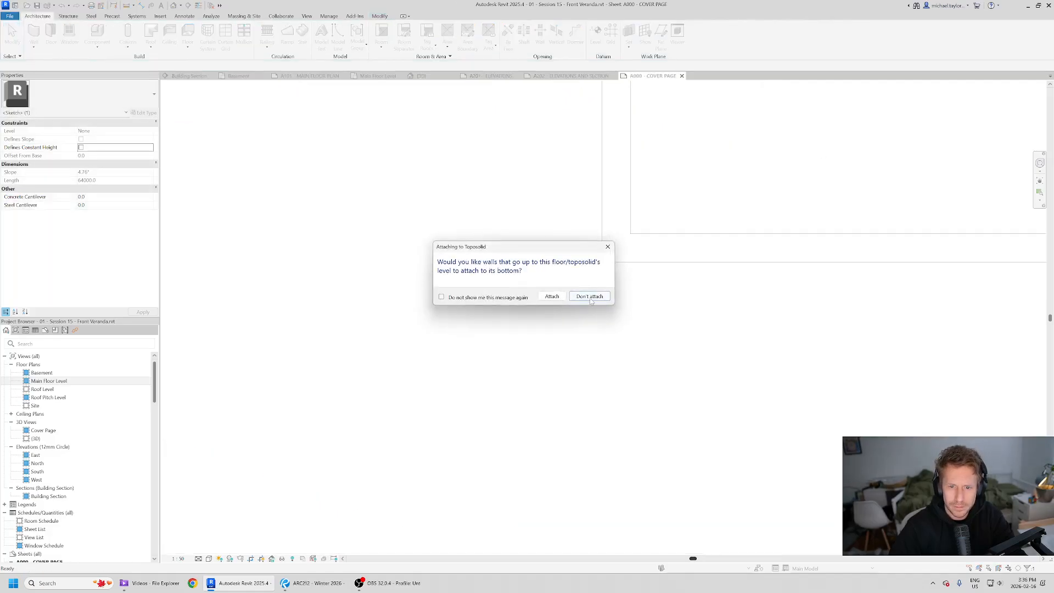
pyautogui.click(589, 297)
pyautogui.scroll(-5, 487, 360)
pyautogui.click(600, 308)
pyautogui.scroll(2, 519, 317)
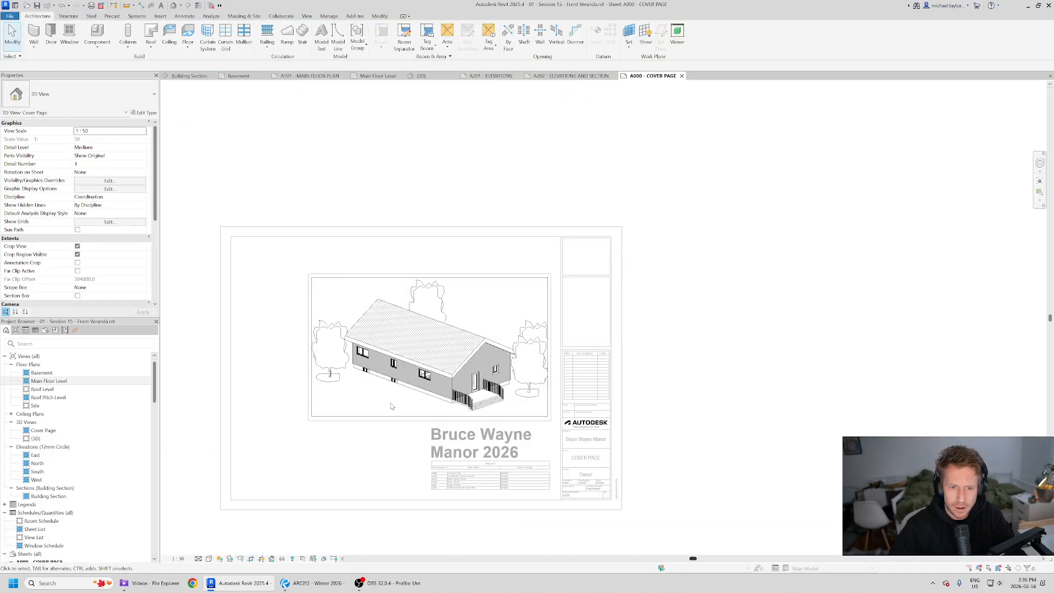
pyautogui.scroll(2, 391, 406)
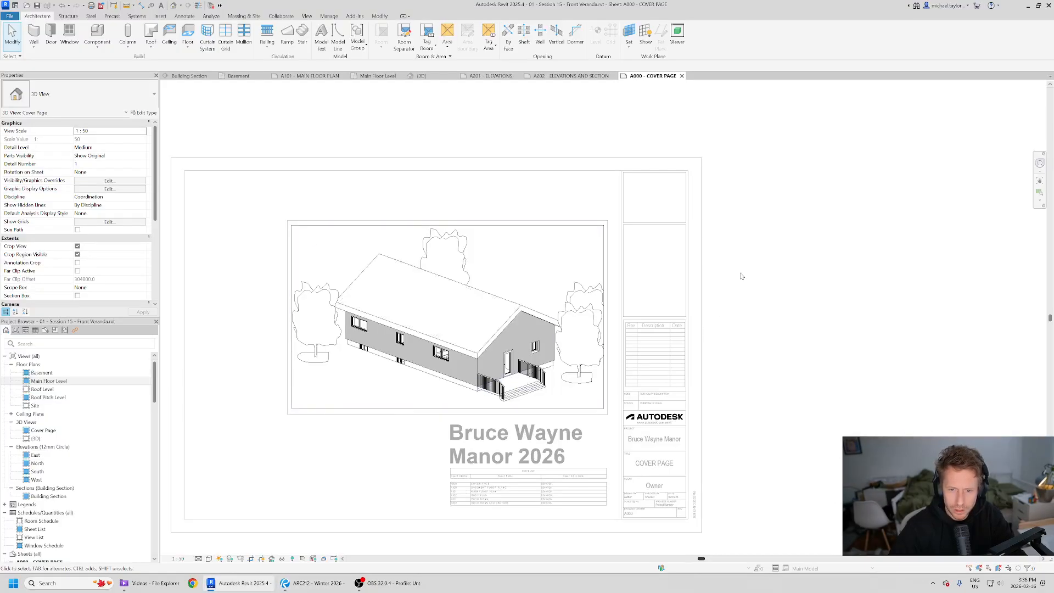
pyautogui.doubleClick(741, 276)
# Hide the crop region of the Cover Page viewport.
pyautogui.scroll(3, 601, 233)
pyautogui.moveTo(589, 333); pyautogui.dragTo(769, 253, button='middle')
pyautogui.scroll(-3, 755, 238)
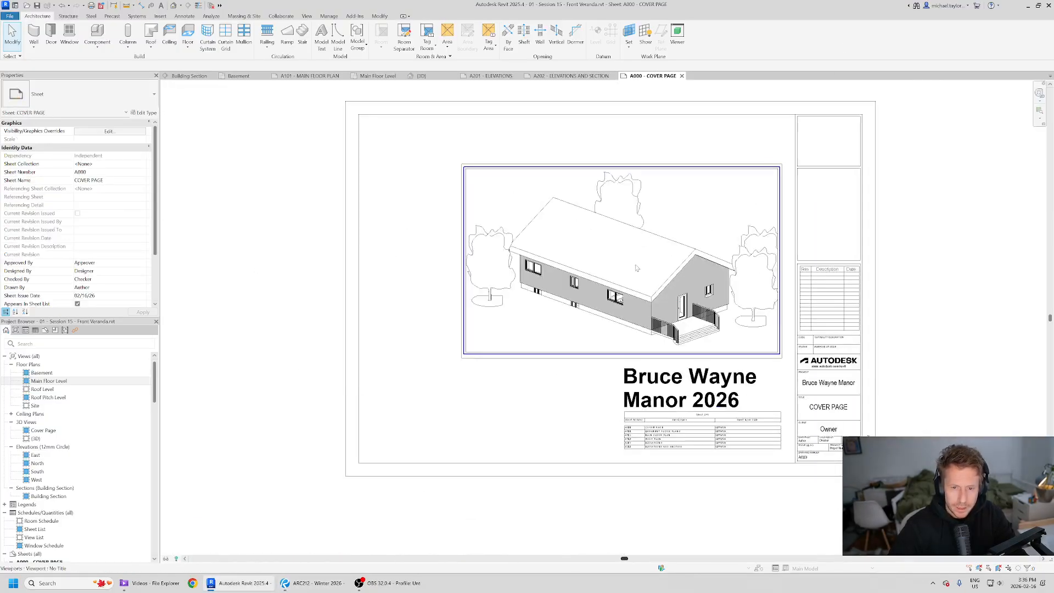
pyautogui.click(508, 198)
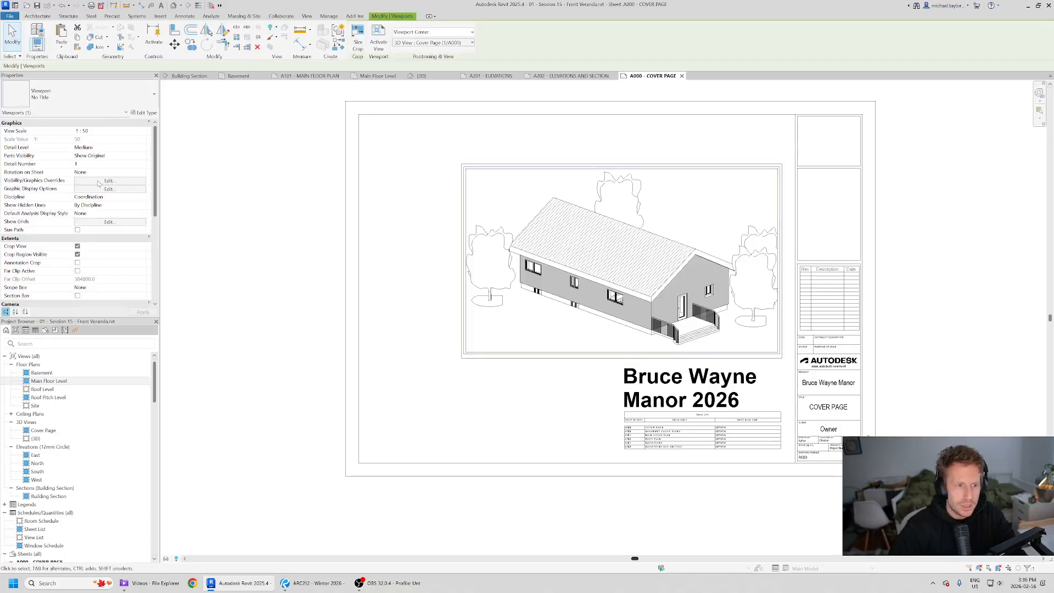
pyautogui.click(77, 255)
pyautogui.click(391, 277)
pyautogui.scroll(1, 647, 424)
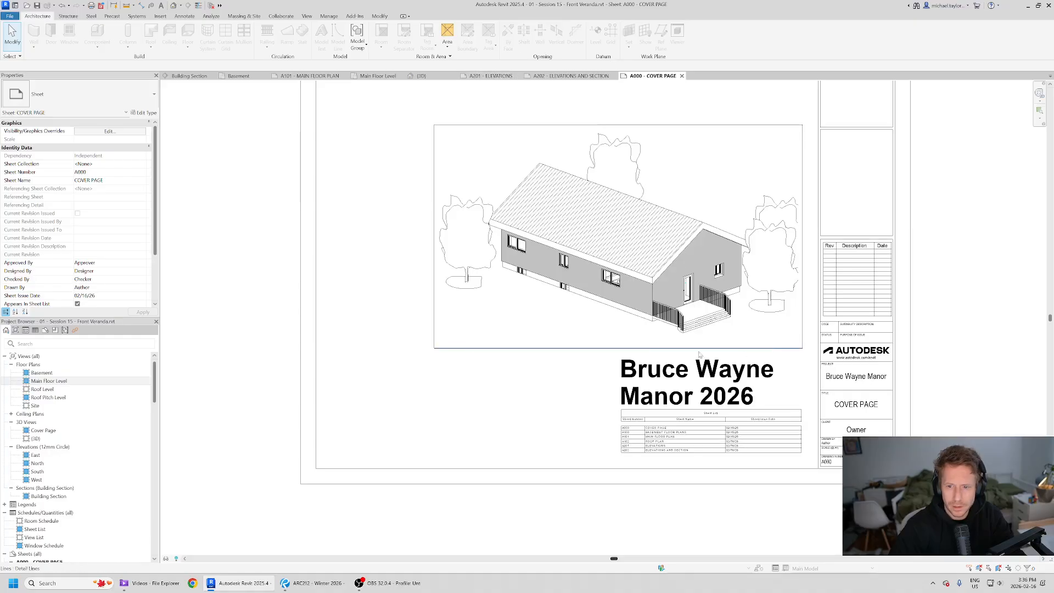
pyautogui.scroll(1, 522, 347)
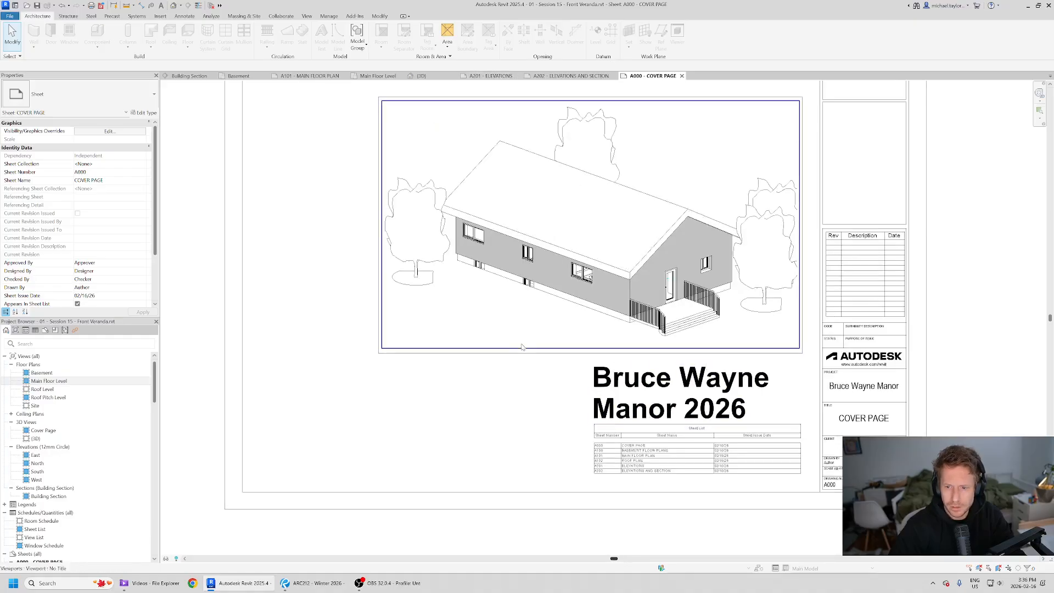
# Check the toposolid's extent in the Building Section and Basement plan views.
pyautogui.click(185, 76)
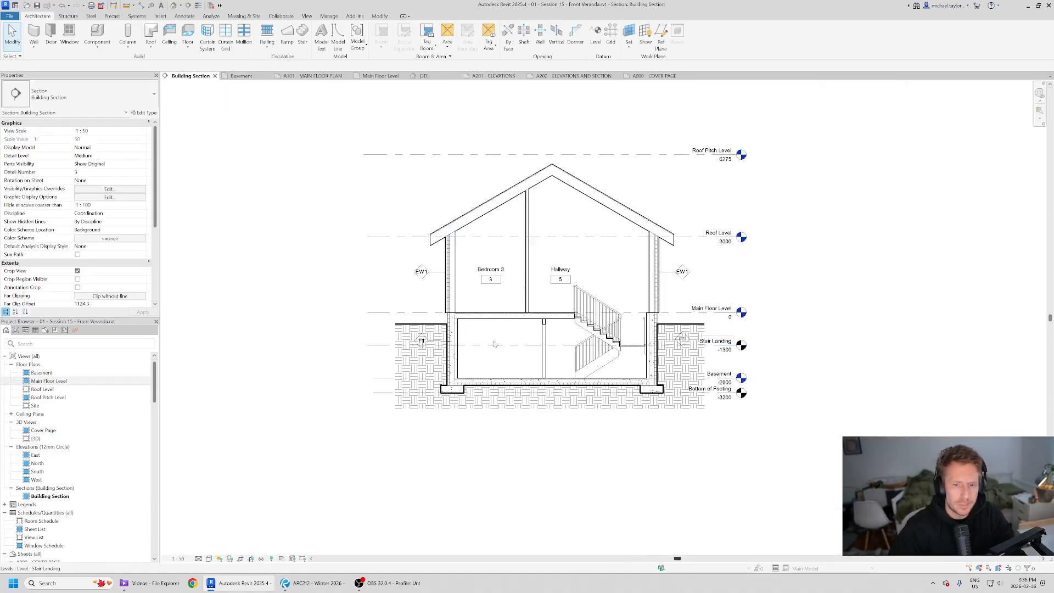
pyautogui.click(242, 76)
pyautogui.scroll(-4, 541, 270)
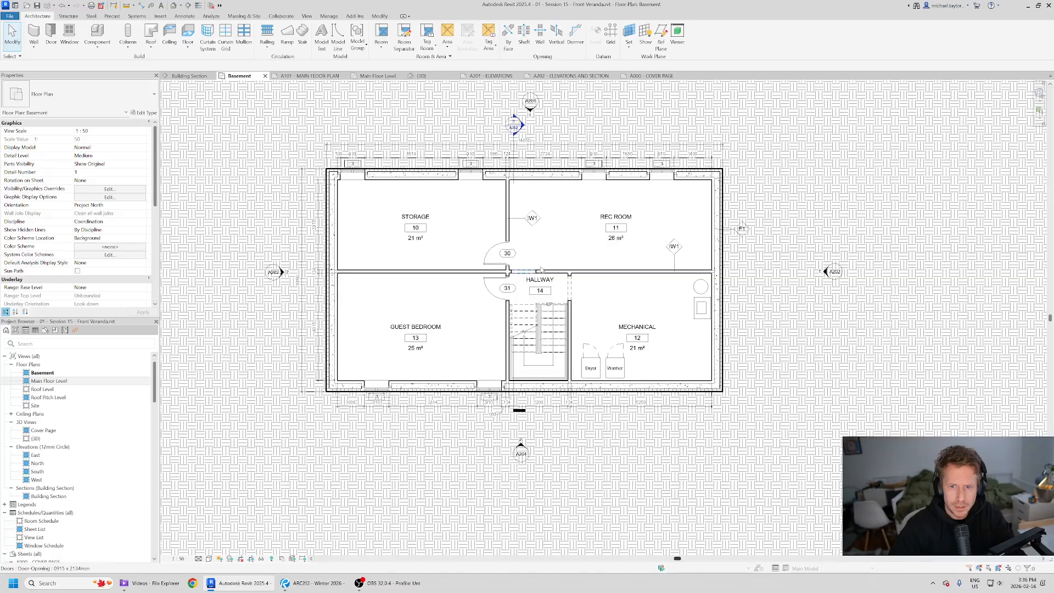
pyautogui.scroll(-2, 541, 270)
pyautogui.scroll(-3, 455, 247)
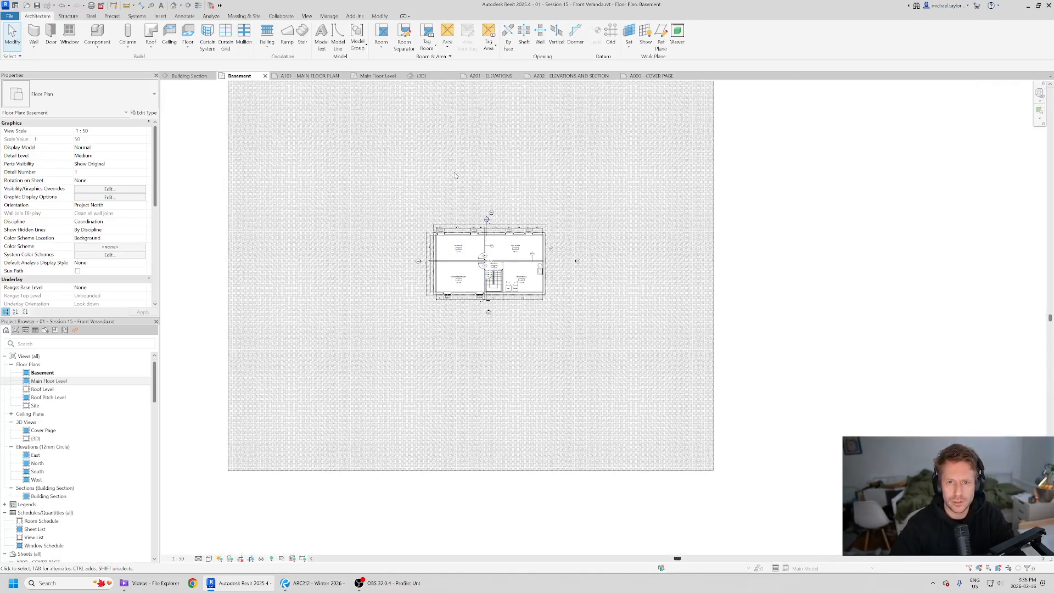
# Open the A100 - BASEMENT FLOOR PLANS sheet and examine how far the toposolid extends around the plan.
pyautogui.scroll(-8, 76, 430)
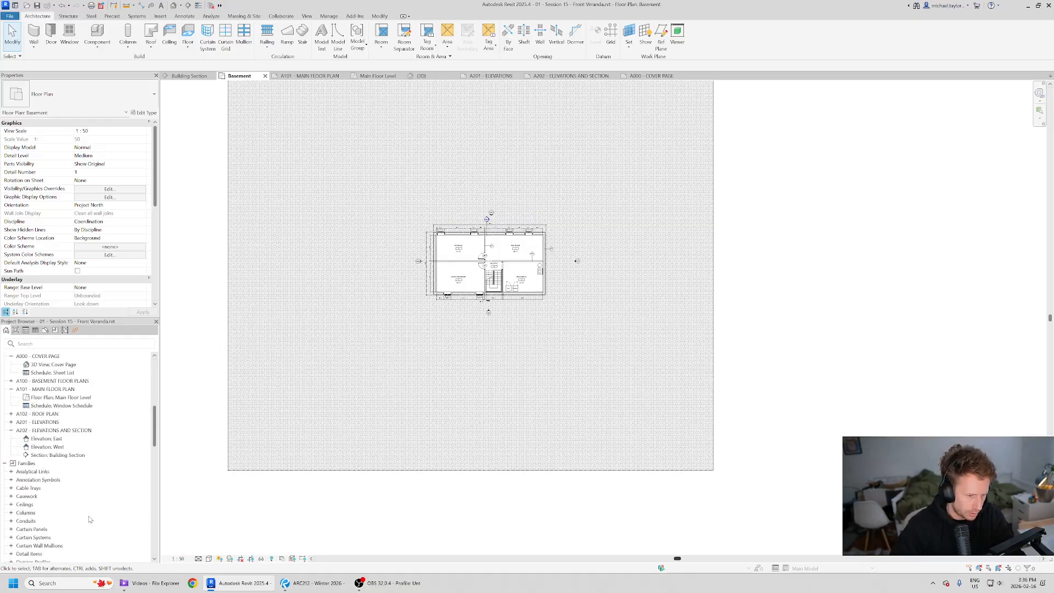
pyautogui.doubleClick(60, 380)
pyautogui.scroll(-3, 490, 314)
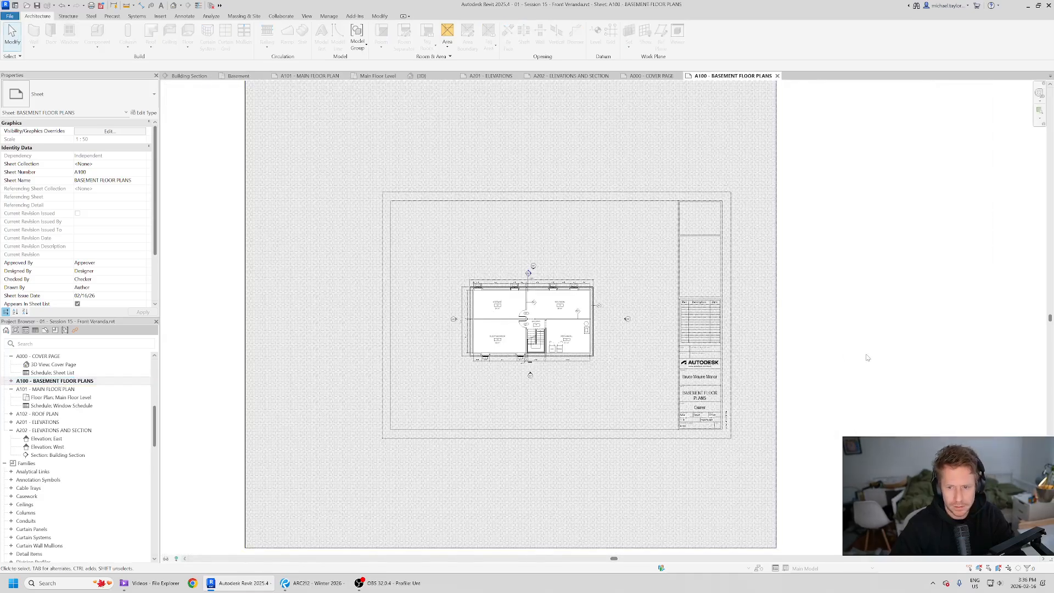
# Turn on the crop view and crop region visibility for the Basement viewport on the A100 sheet.
pyautogui.scroll(2, 517, 324)
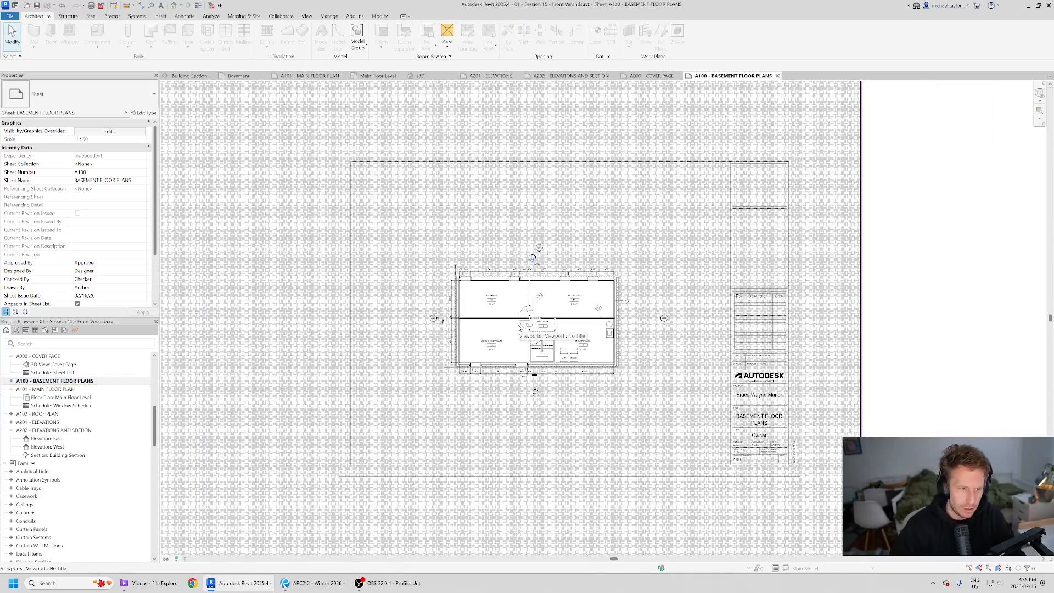
pyautogui.scroll(-2, 120, 260)
pyautogui.scroll(2, 128, 272)
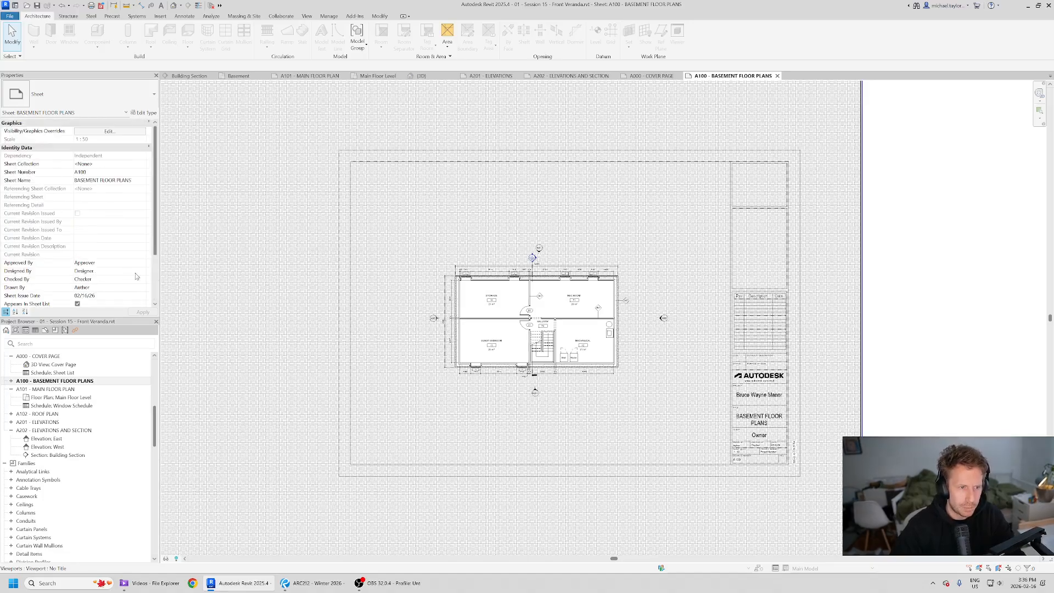
pyautogui.click(589, 243)
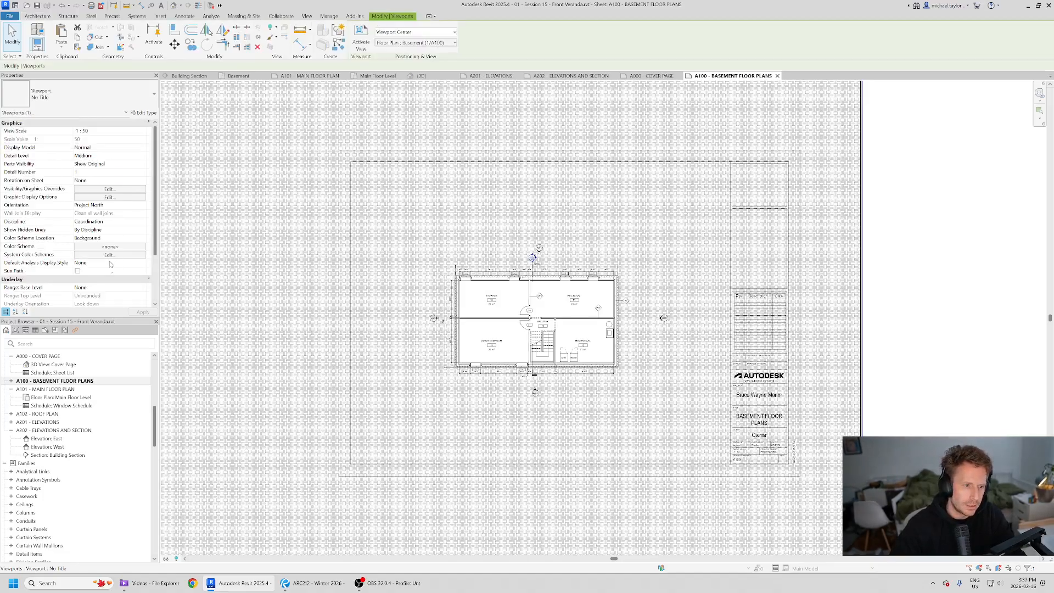
pyautogui.scroll(-2, 110, 264)
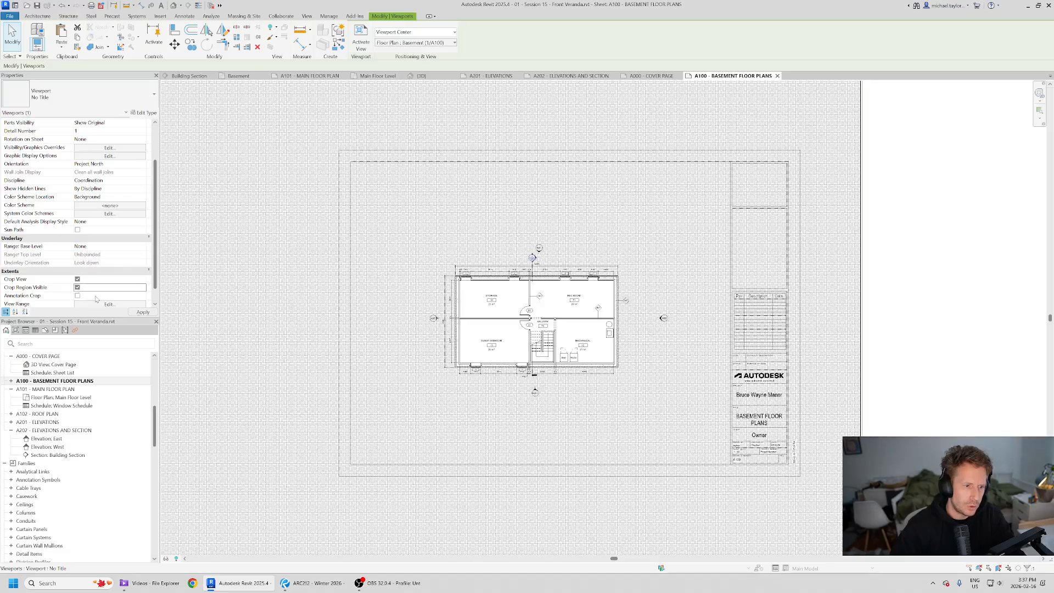
pyautogui.scroll(-4, 494, 259)
pyautogui.click(812, 282)
pyautogui.click(745, 299)
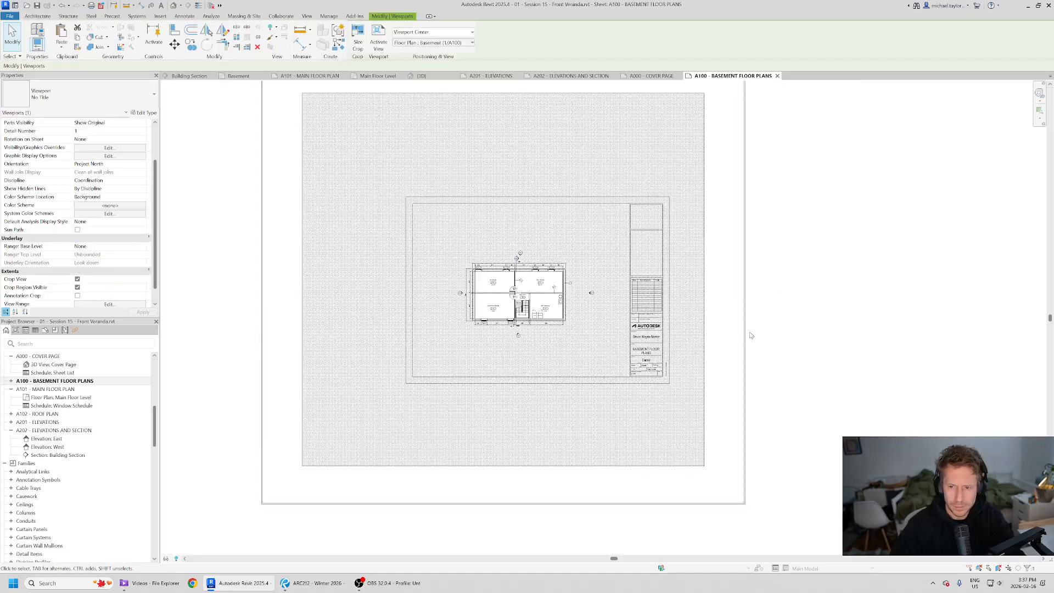
# Shrink the Basement viewport's crop region on all four sides to fit inside the sheet's drawing area, and deactivate the viewport.
pyautogui.scroll(2, 749, 334)
pyautogui.doubleClick(741, 332)
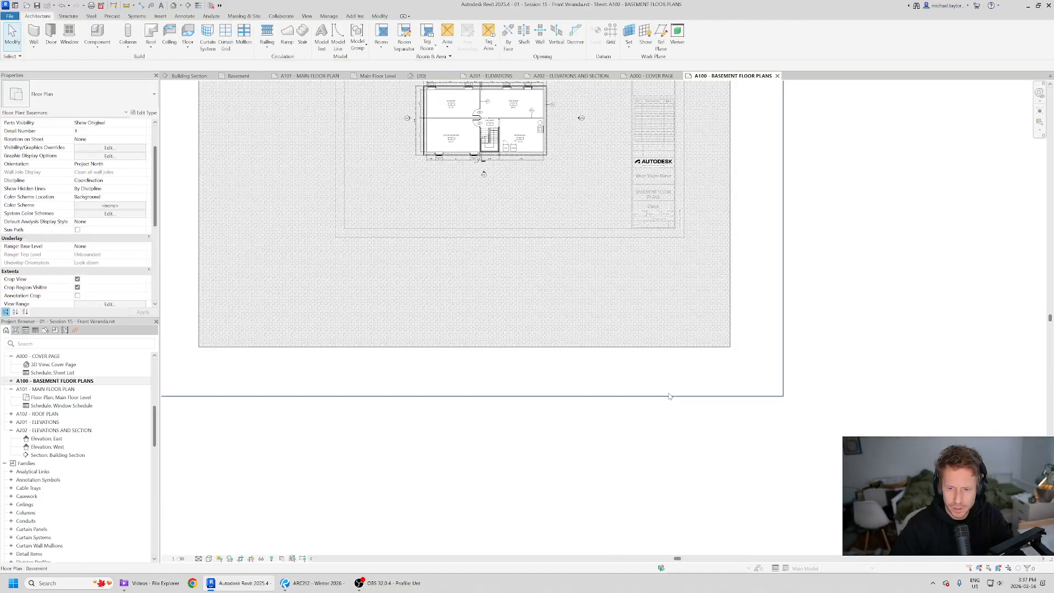
pyautogui.click(669, 396)
pyautogui.scroll(-2, 614, 409)
pyautogui.moveTo(501, 399); pyautogui.dragTo(513, 267)
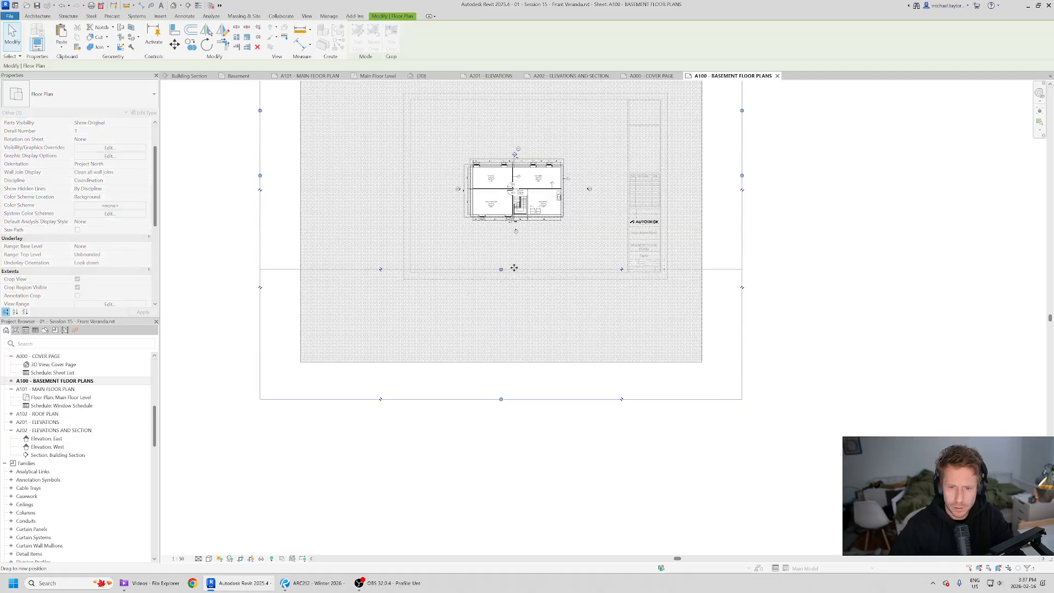
pyautogui.moveTo(495, 115); pyautogui.dragTo(495, 267)
pyautogui.moveTo(625, 356); pyautogui.dragTo(615, 350)
pyautogui.moveTo(254, 349); pyautogui.dragTo(411, 351)
pyautogui.click(506, 501)
pyautogui.scroll(3, 527, 423)
pyautogui.scroll(2, 548, 389)
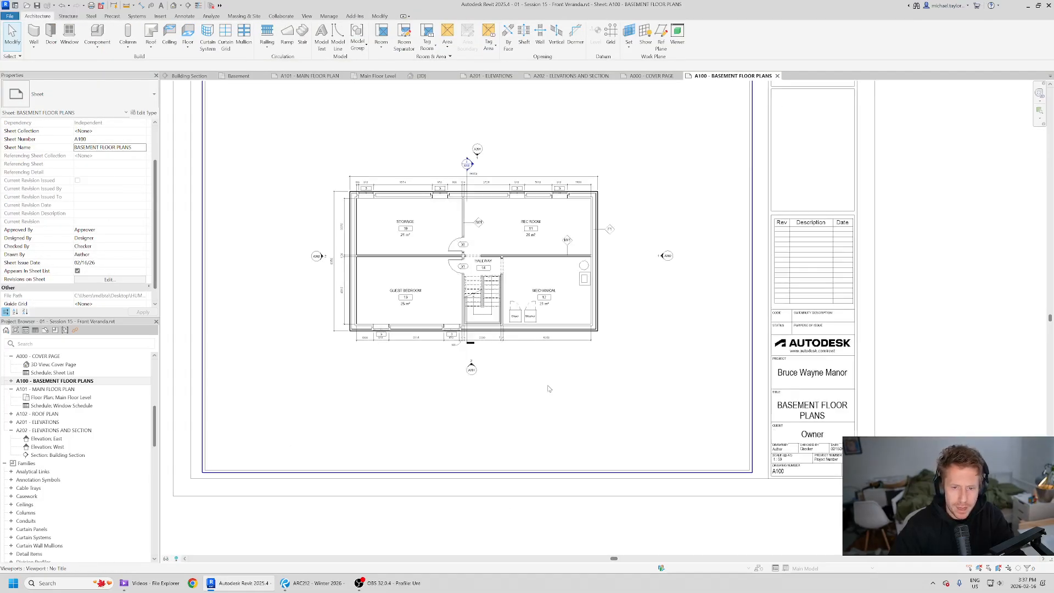
# Switch to the reference PDF in Revu and check how its basement floor plan shows the ground around the house.
pyautogui.hotkey('alt', 'Tab')
pyautogui.scroll(-3, 569, 347)
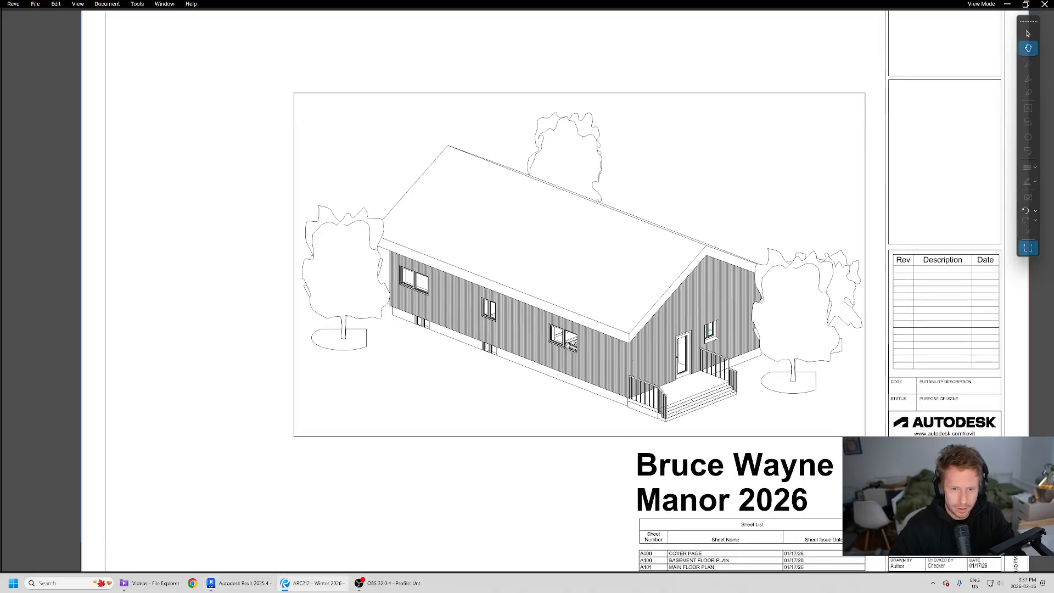
pyautogui.moveTo(441, 313); pyautogui.dragTo(499, 252)
pyautogui.scroll(-2, 499, 252)
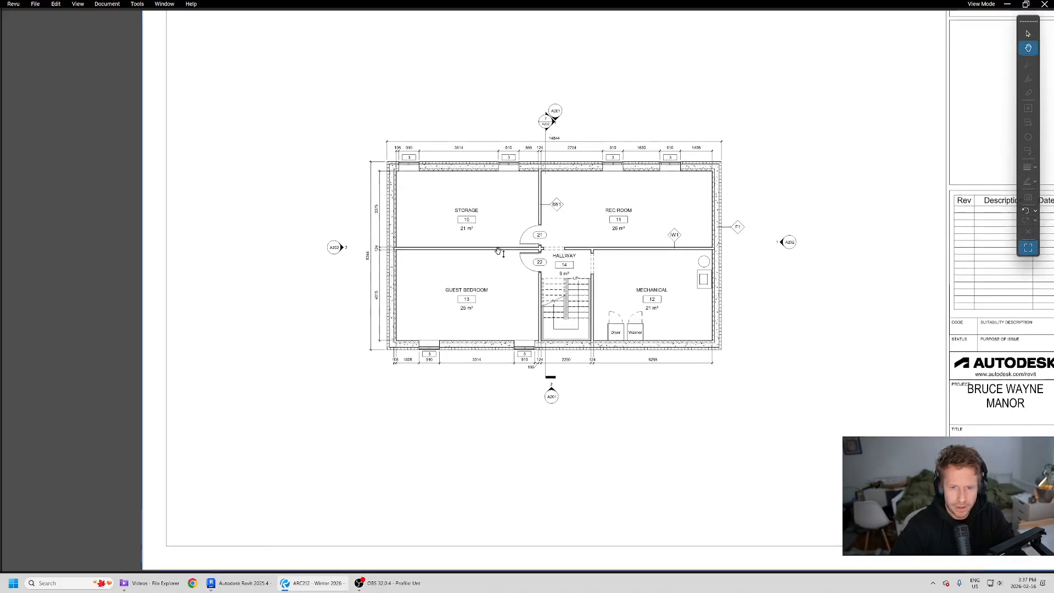
pyautogui.scroll(1, 508, 256)
pyautogui.hotkey('alt', 'Tab')
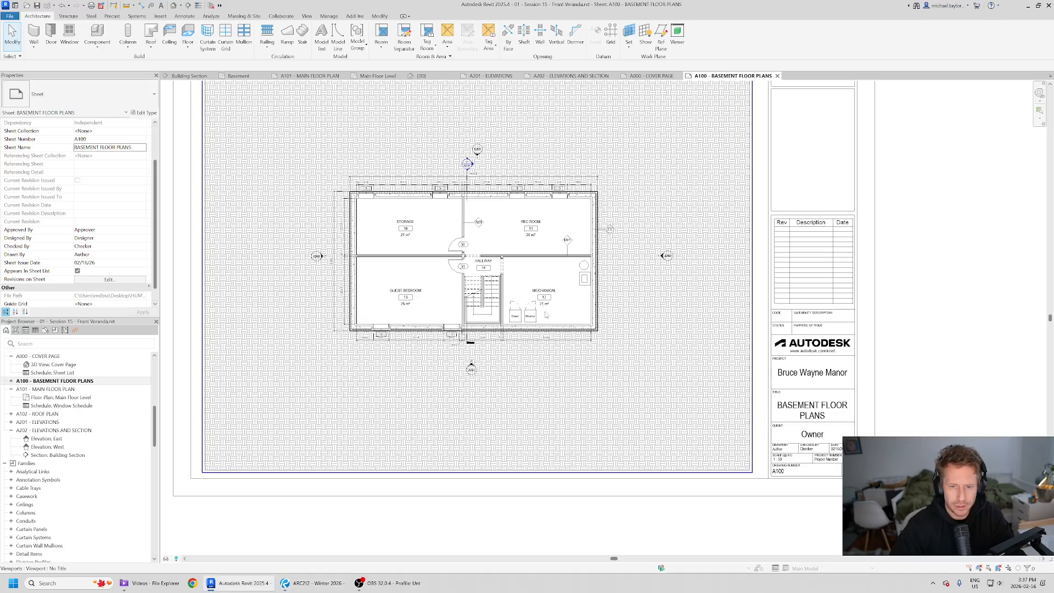
# Hide the Toposolid category in the Basement plan's visibility/graphic overrides from within the activated viewport, and deactivate it.
pyautogui.click(658, 335)
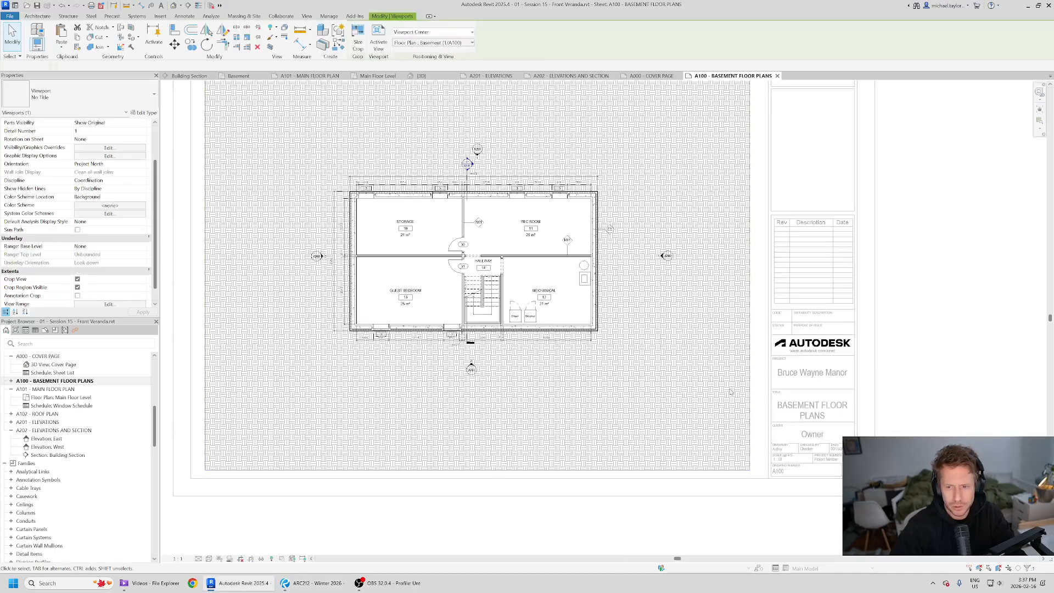
pyautogui.rightClick(637, 321)
pyautogui.click(662, 105)
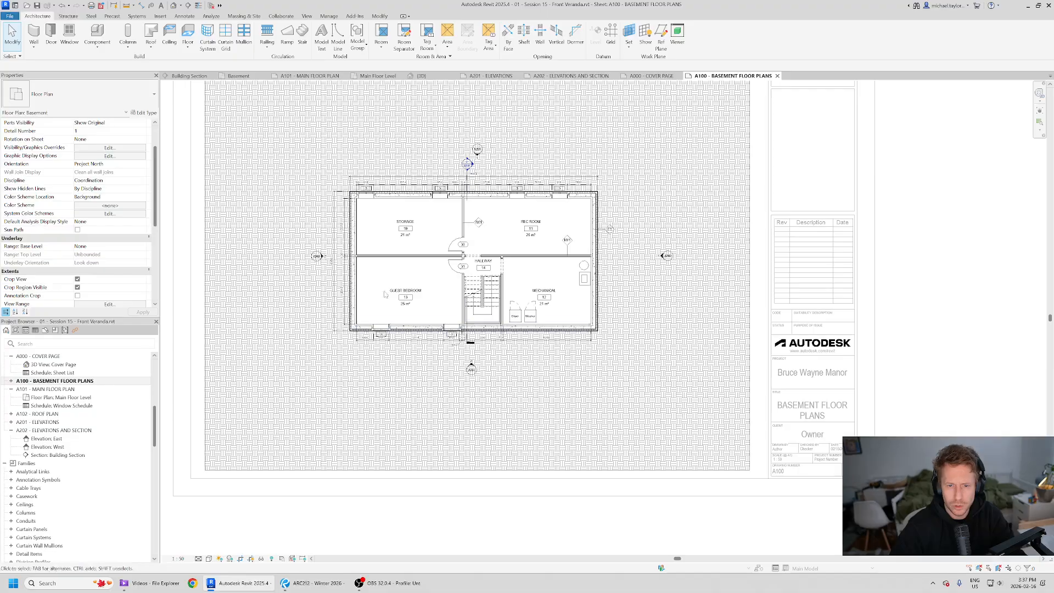
pyautogui.click(306, 16)
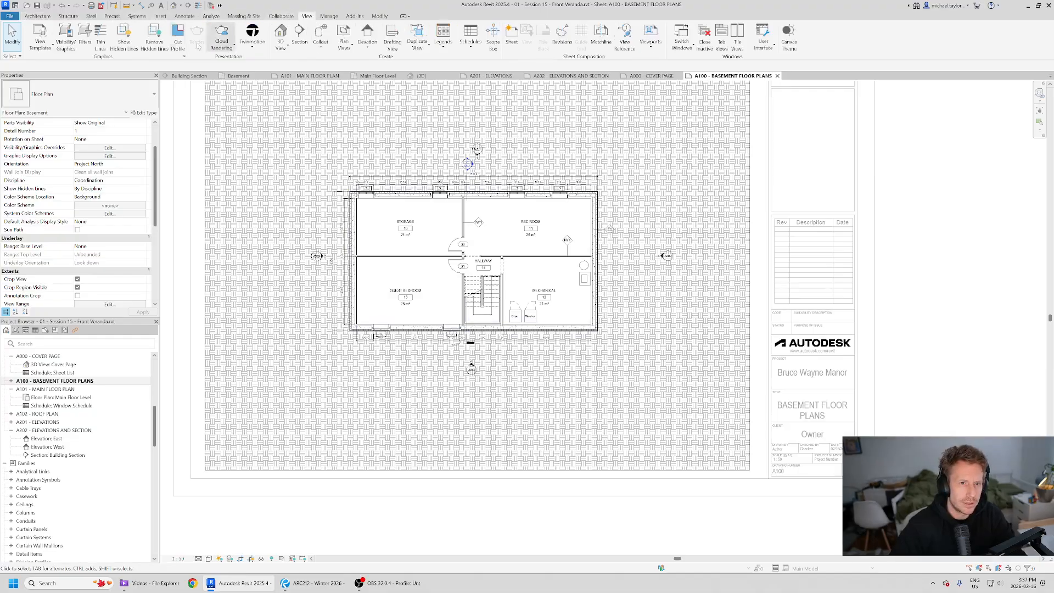
pyautogui.click(65, 34)
pyautogui.click(413, 355)
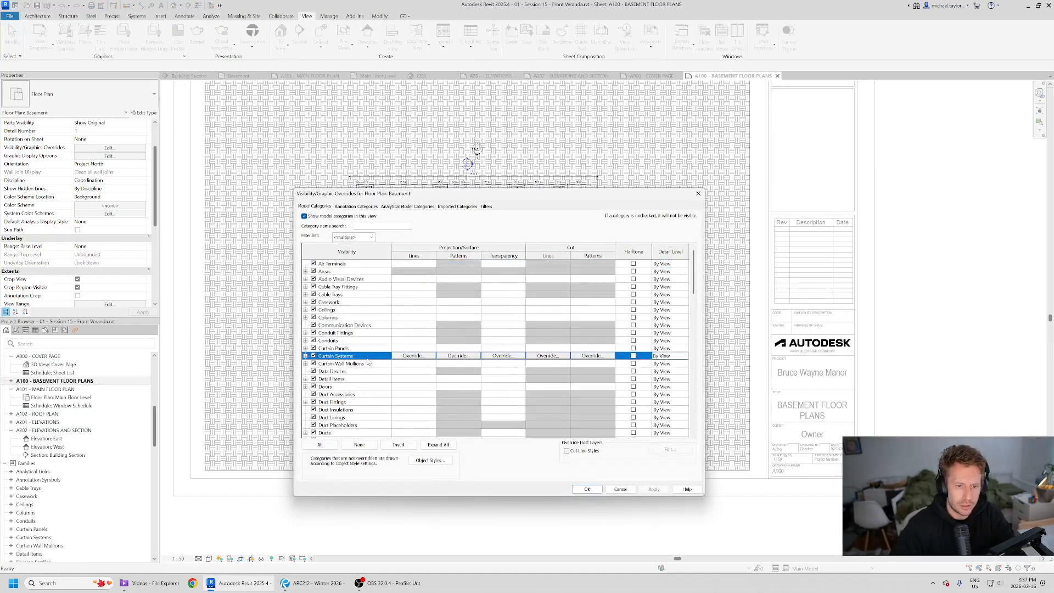
pyautogui.scroll(-15, 384, 357)
pyautogui.scroll(-1, 368, 360)
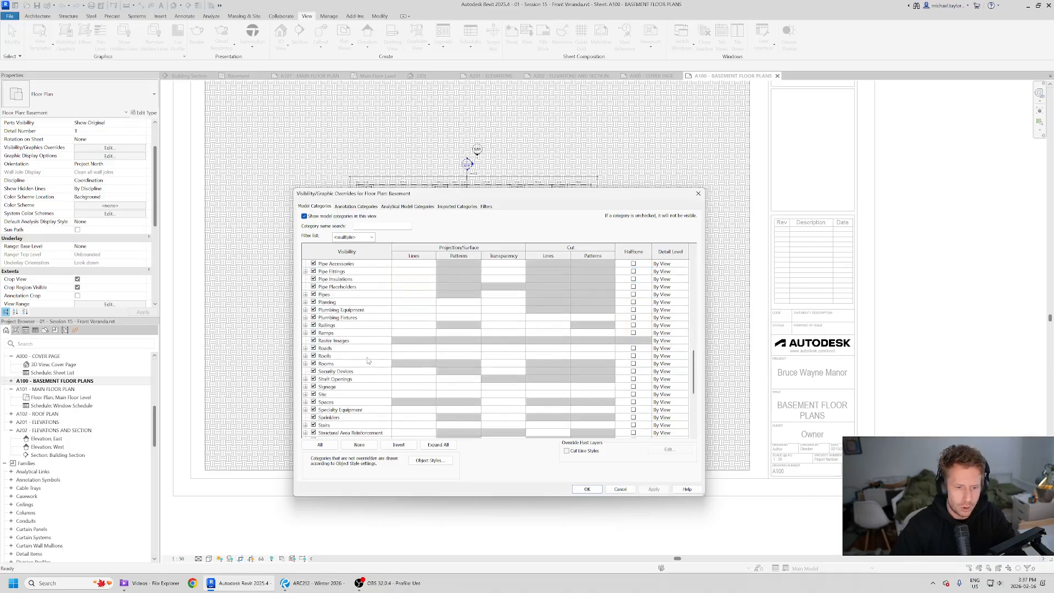
pyautogui.scroll(-3, 370, 369)
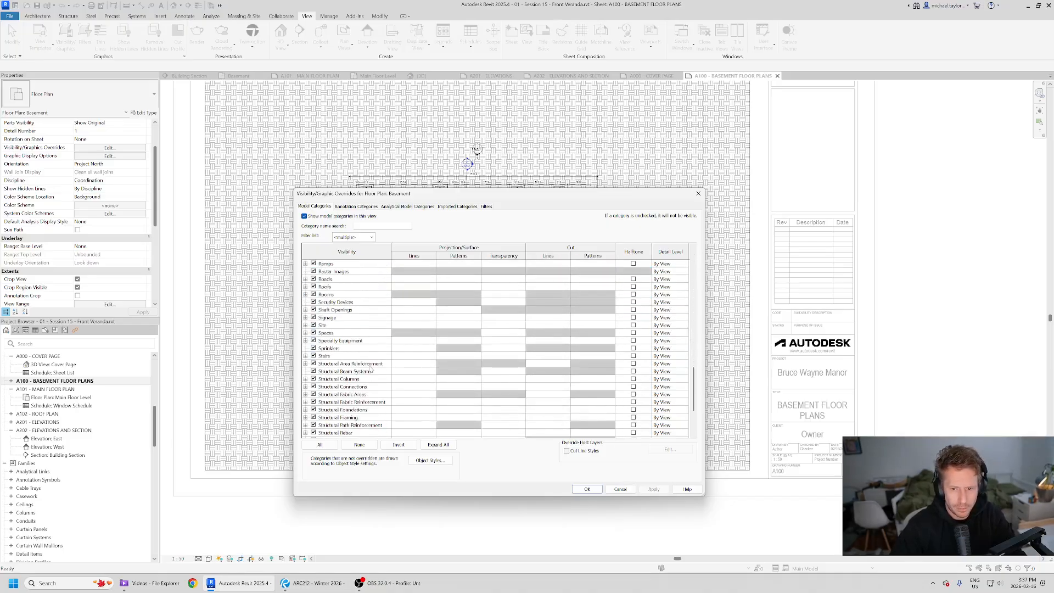
pyautogui.scroll(-3, 370, 369)
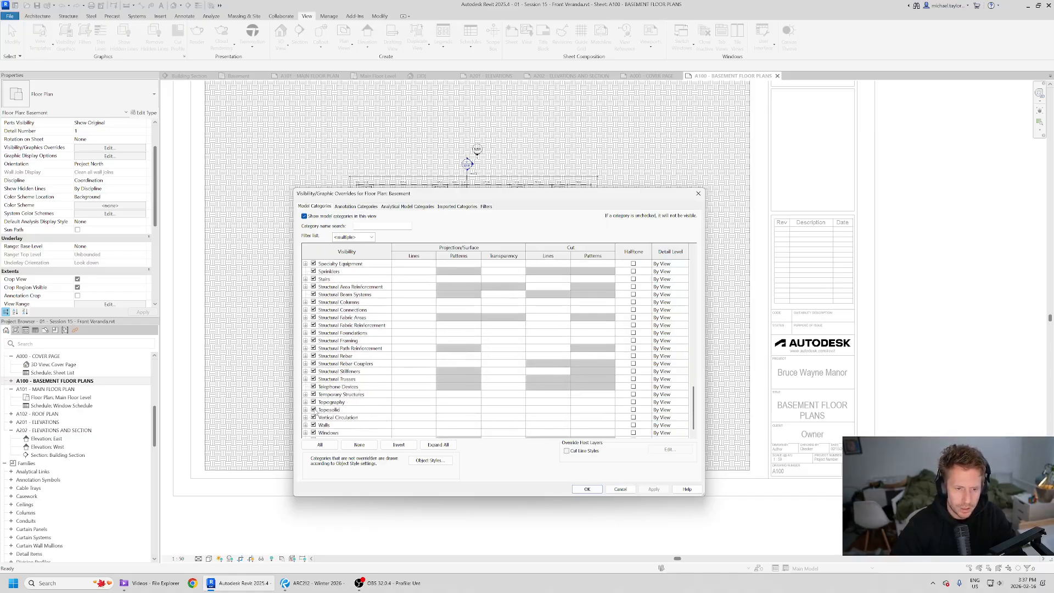
pyautogui.click(313, 410)
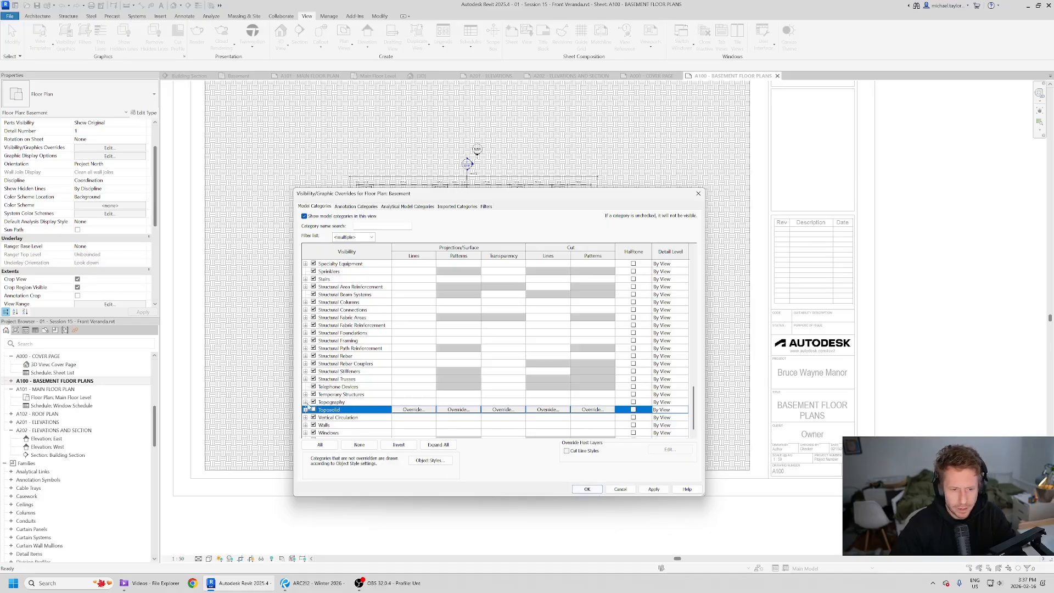
pyautogui.click(584, 489)
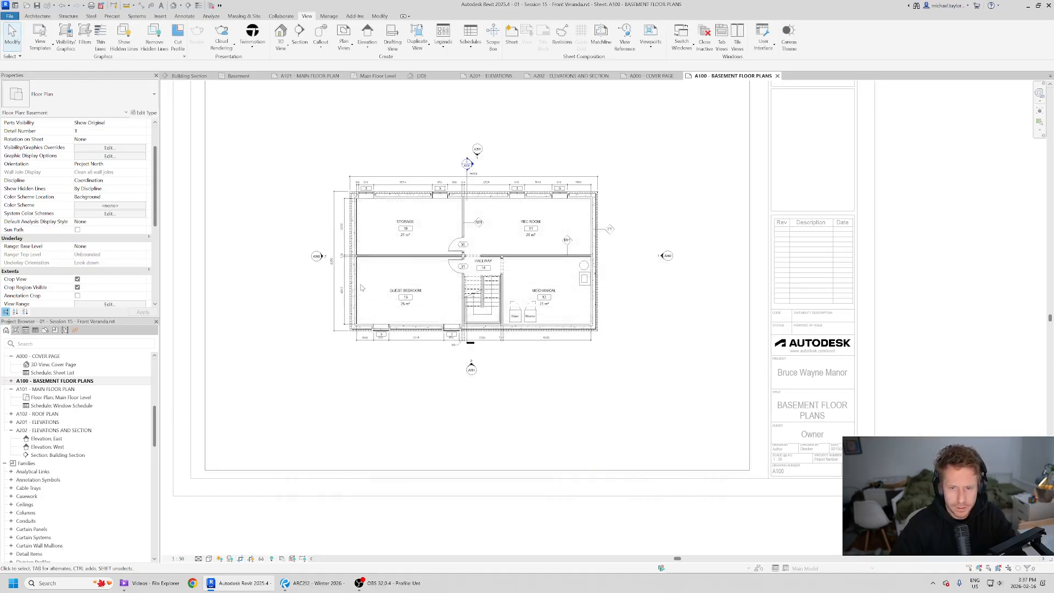
pyautogui.scroll(-1, 472, 406)
pyautogui.doubleClick(807, 372)
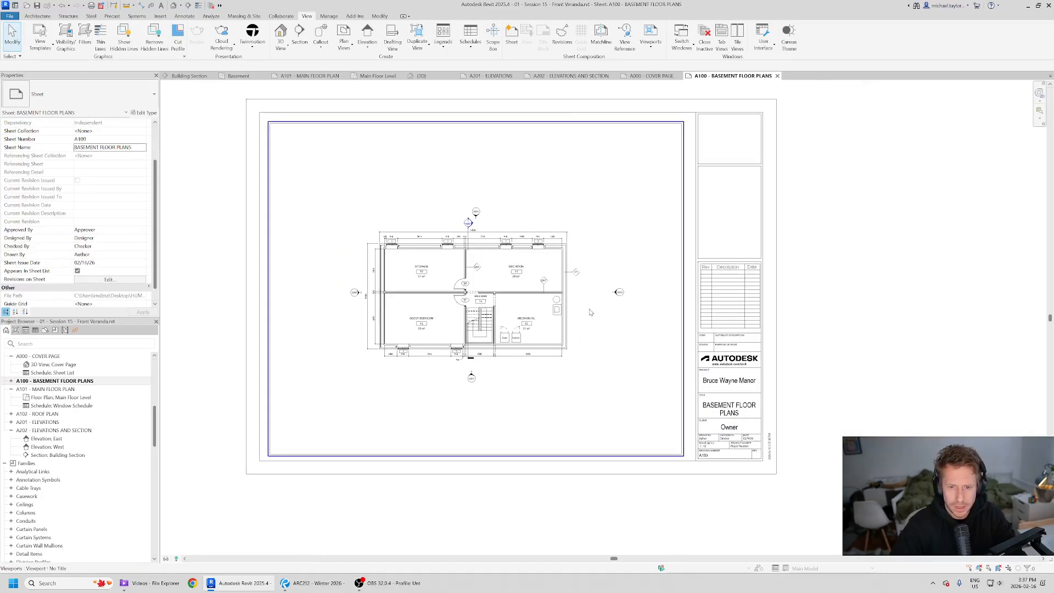
# Examine the main floor plan and roof plan in the Revu reference PDF for trees, veranda and ground display.
pyautogui.hotkey('alt', 'Tab')
pyautogui.keyDown('ctrl'); pyautogui.scroll(-1, 470, 223); pyautogui.keyUp('ctrl')
pyautogui.scroll(-1, 524, 307)
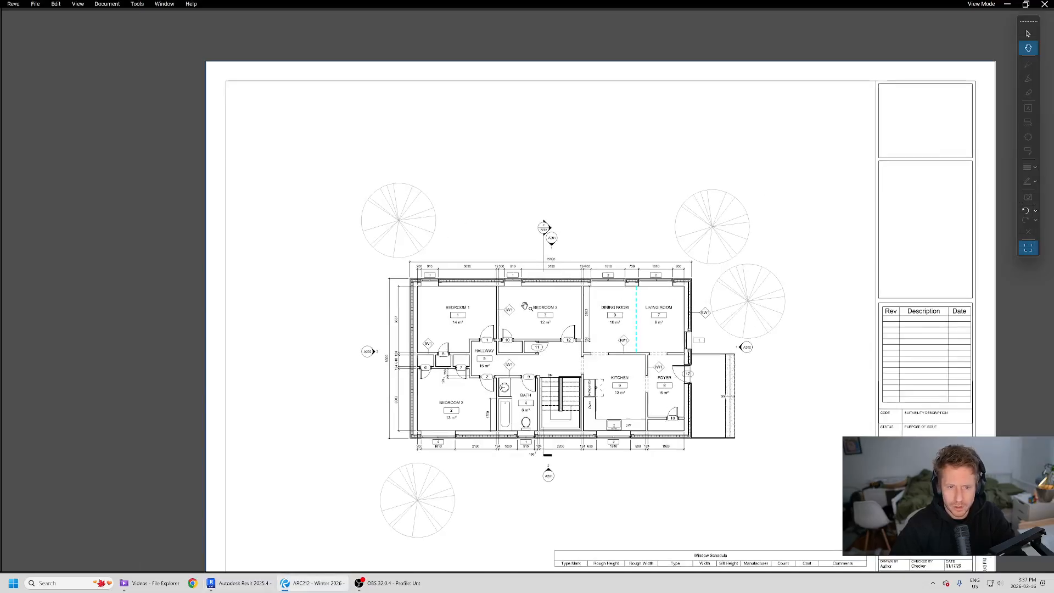
pyautogui.moveTo(574, 355); pyautogui.dragTo(533, 264)
pyautogui.scroll(-3, 550, 297)
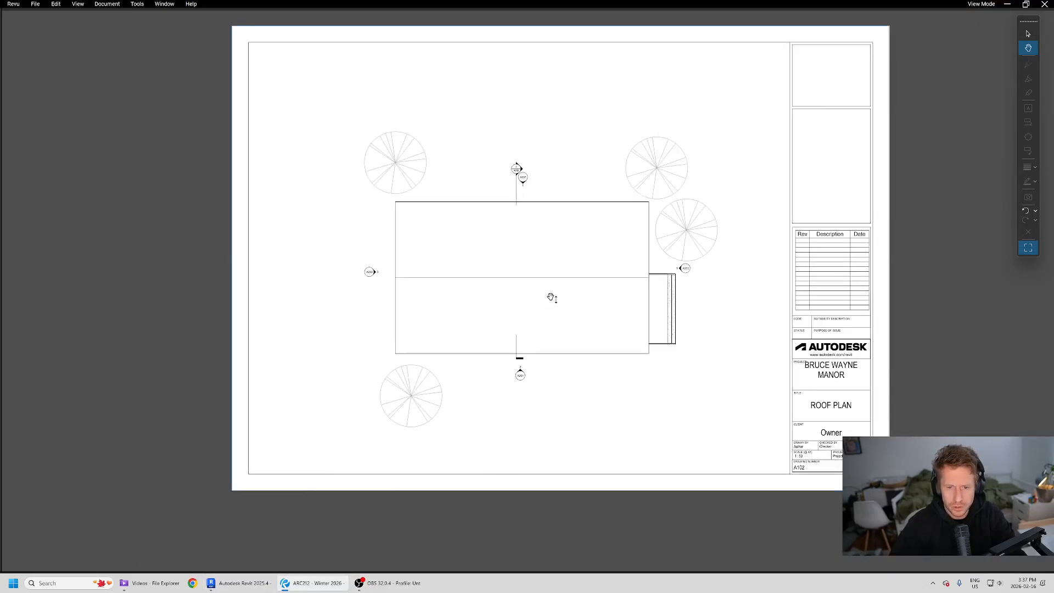
pyautogui.scroll(2, 550, 297)
pyautogui.hotkey('alt', 'Tab')
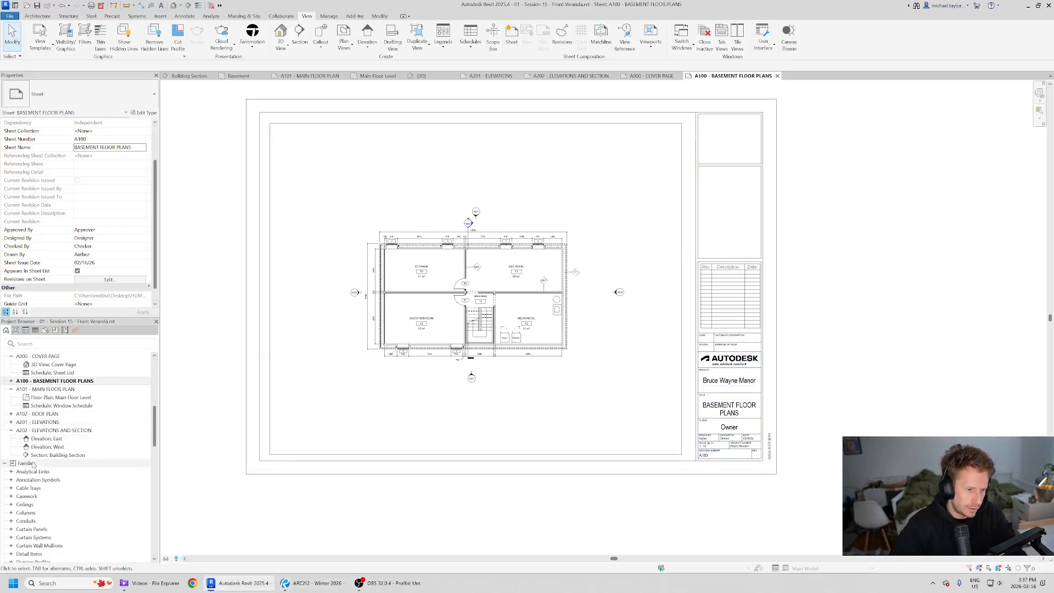
# Collapse the A202 and A101 sheet entries and open the A102 - ROOF PLAN sheet to check it.
pyautogui.click(11, 431)
pyautogui.click(11, 389)
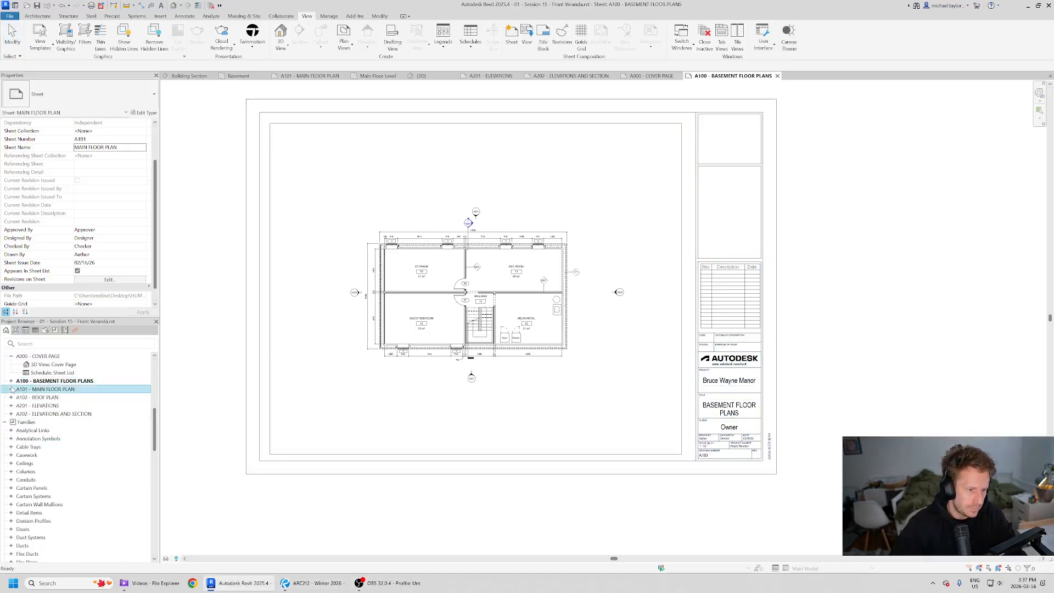
pyautogui.click(40, 398)
pyautogui.doubleClick(39, 397)
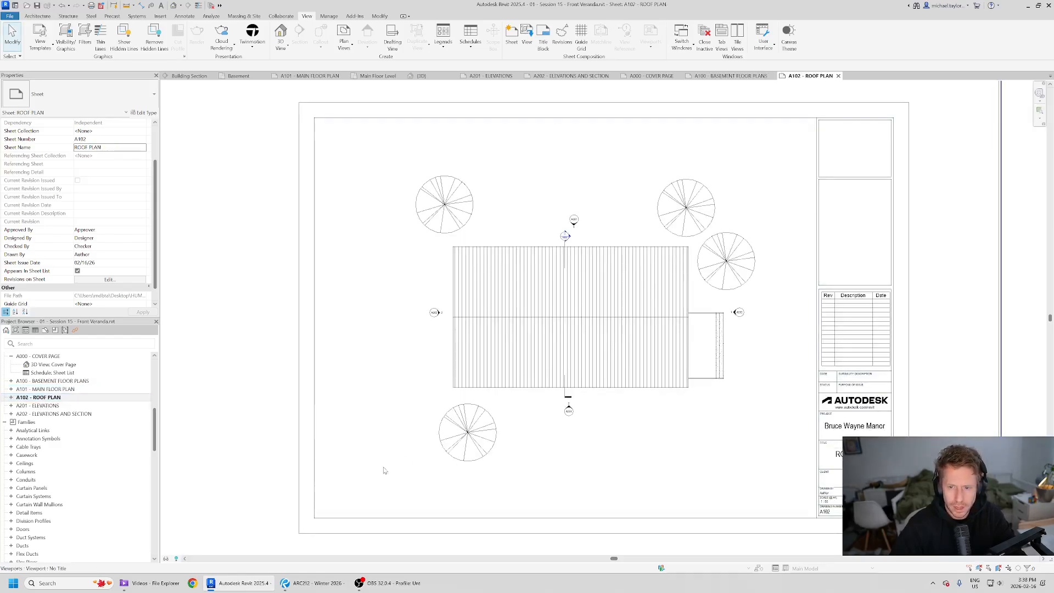
# Open the A201 - ELEVATIONS sheet and examine the toposolid and trees in the North and South elevations against the reference.
pyautogui.doubleClick(44, 407)
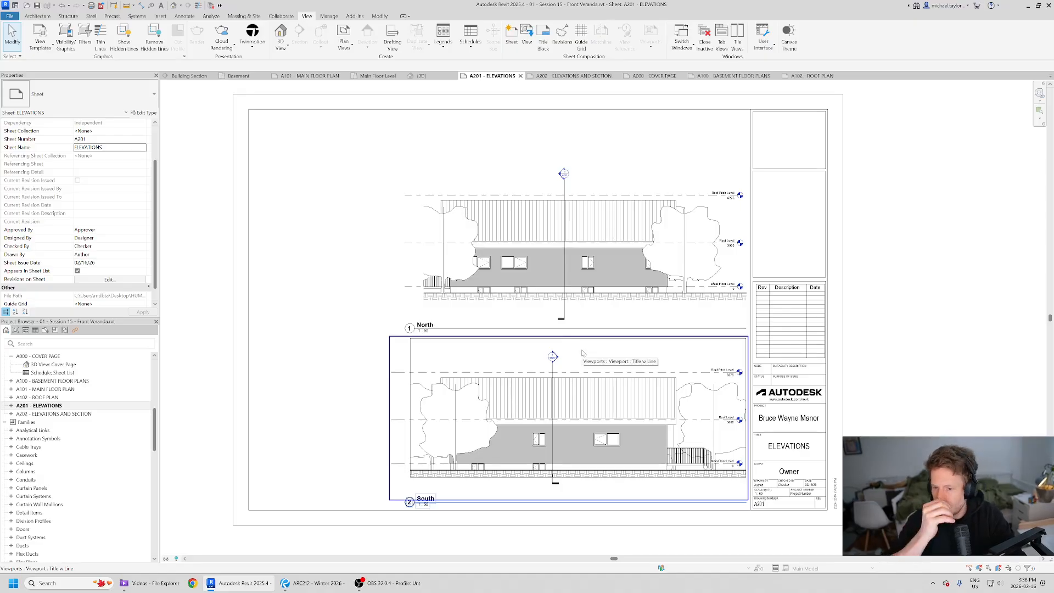
pyautogui.hotkey('alt', 'Tab')
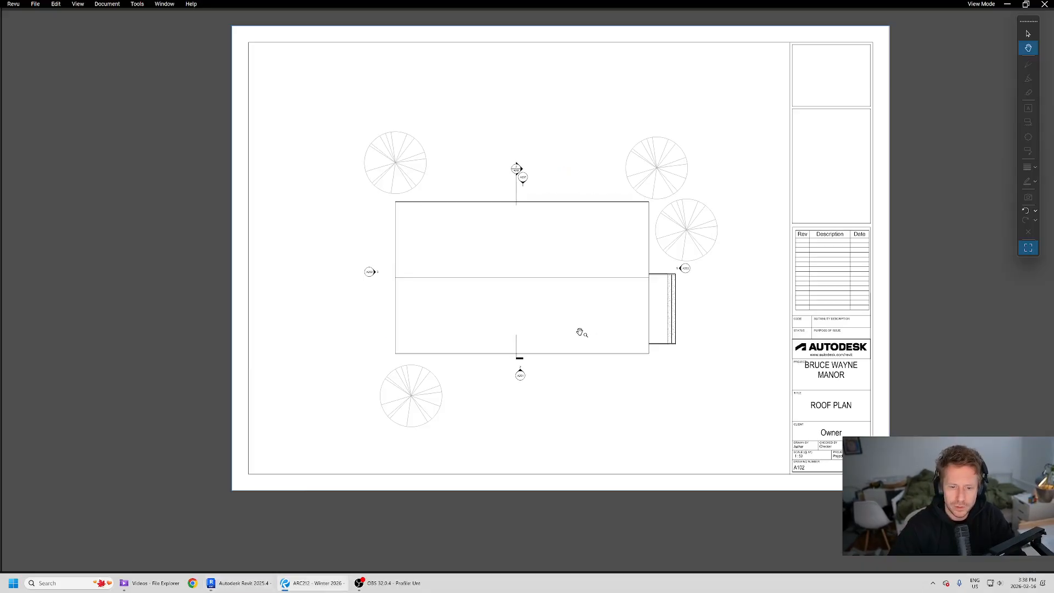
pyautogui.scroll(-1, 557, 304)
pyautogui.hotkey('alt', 'Tab')
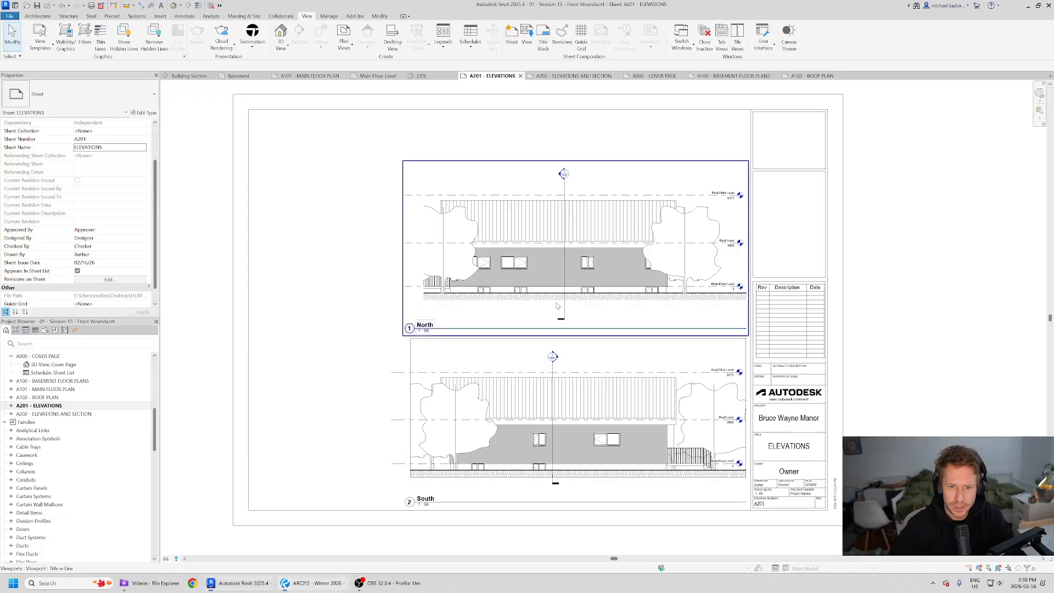
pyautogui.scroll(1, 604, 262)
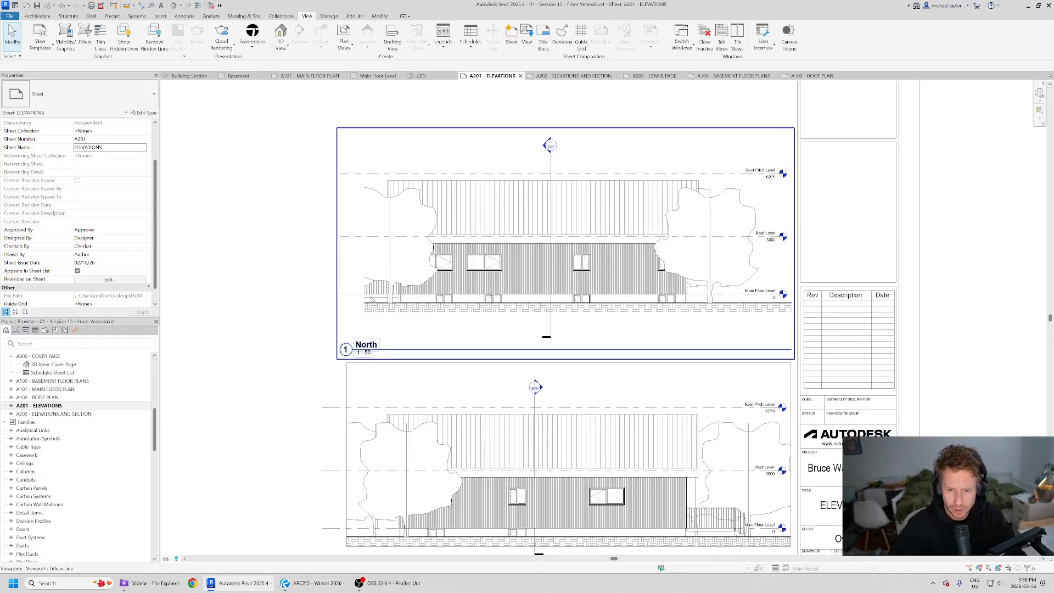
pyautogui.moveTo(579, 408); pyautogui.dragTo(570, 305, button='middle')
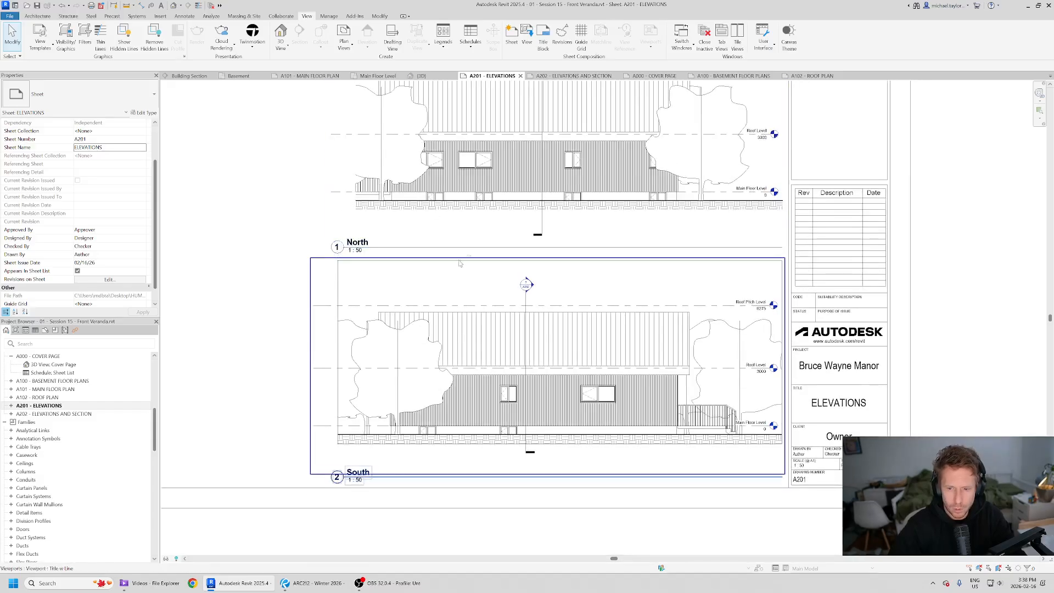
pyautogui.moveTo(460, 264); pyautogui.dragTo(468, 330, button='middle')
pyautogui.scroll(-1, 516, 340)
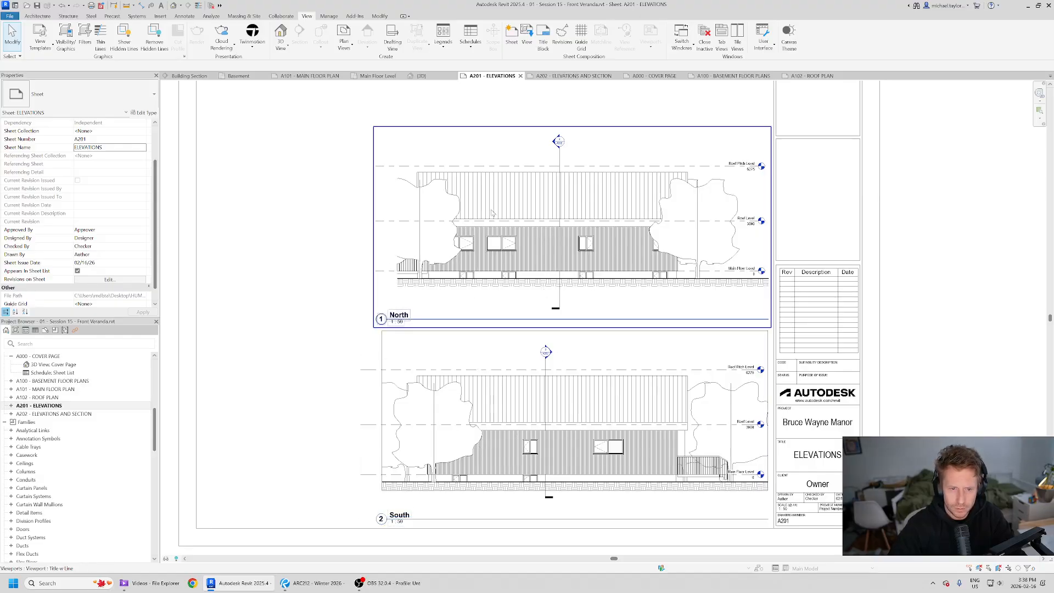
# Activate the North elevation viewport and search its visibility/graphic overrides for a "tree" category, leaving the settings unchanged.
pyautogui.doubleClick(527, 207)
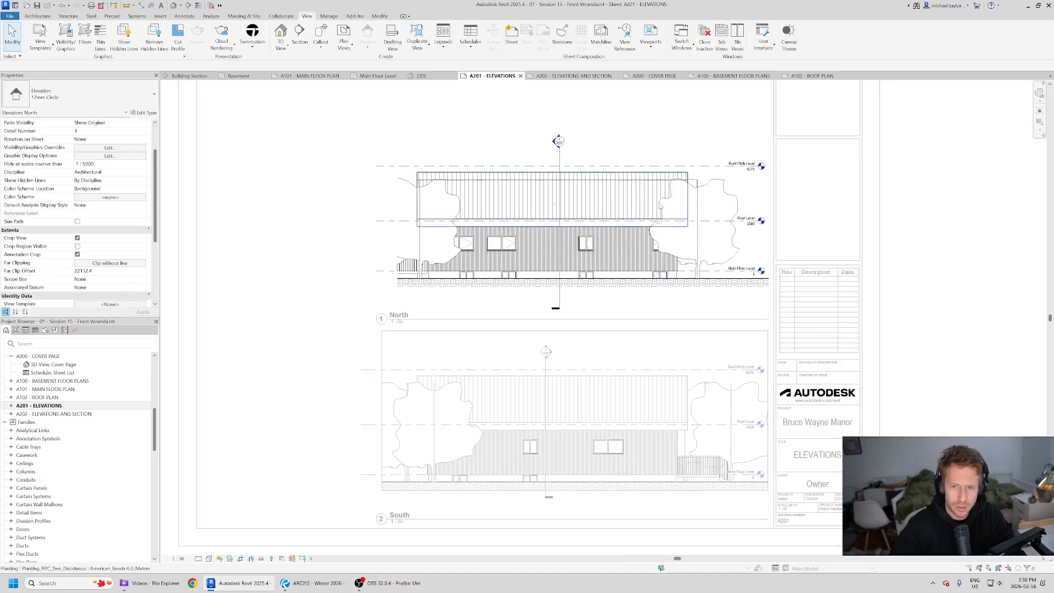
pyautogui.click(66, 52)
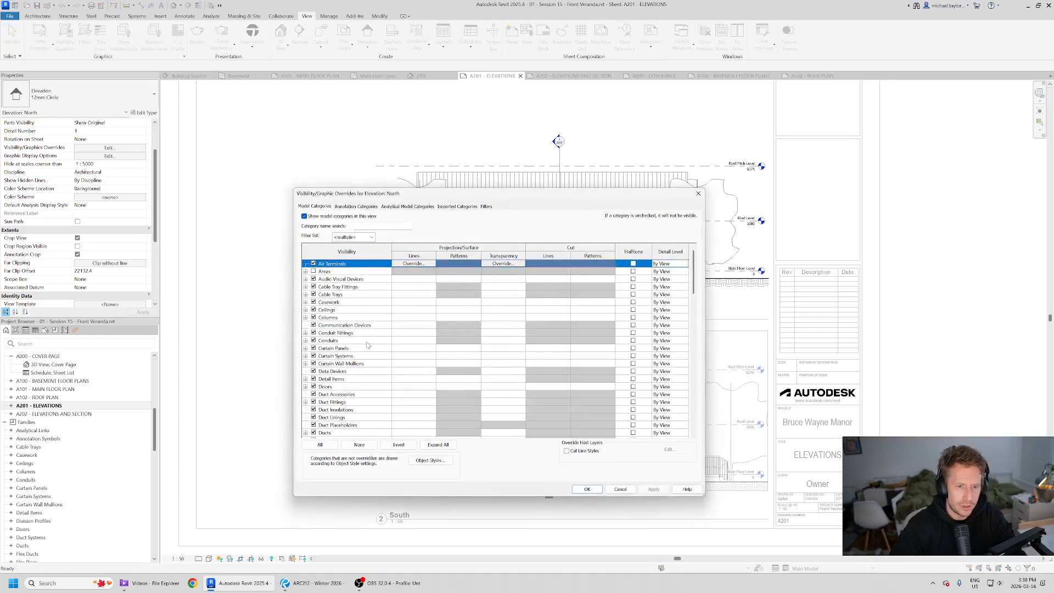
pyautogui.click(364, 341)
pyautogui.press('l')
pyautogui.scroll(-2, 363, 399)
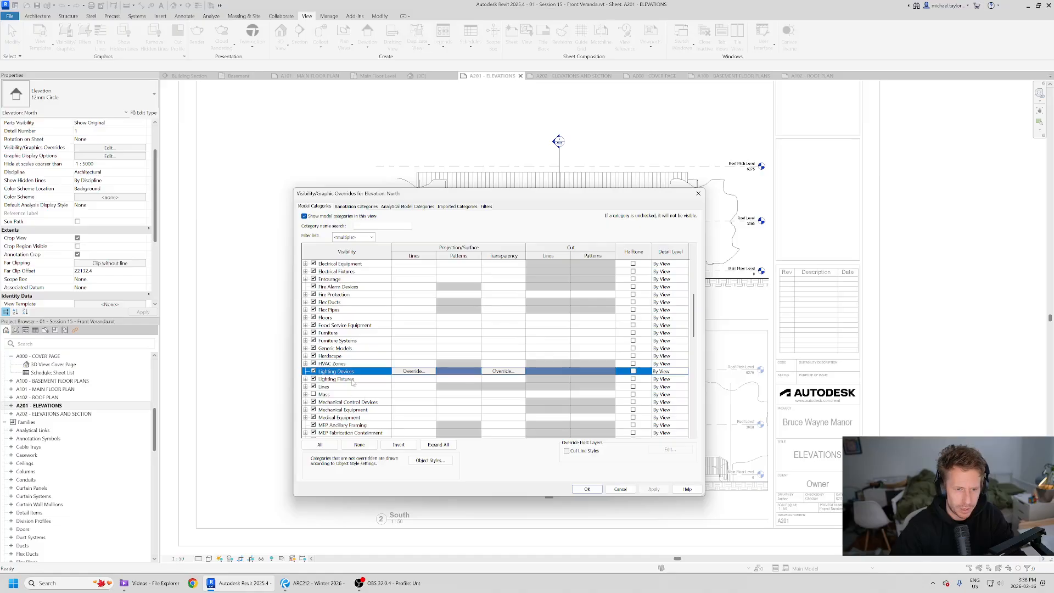
pyautogui.scroll(4, 352, 383)
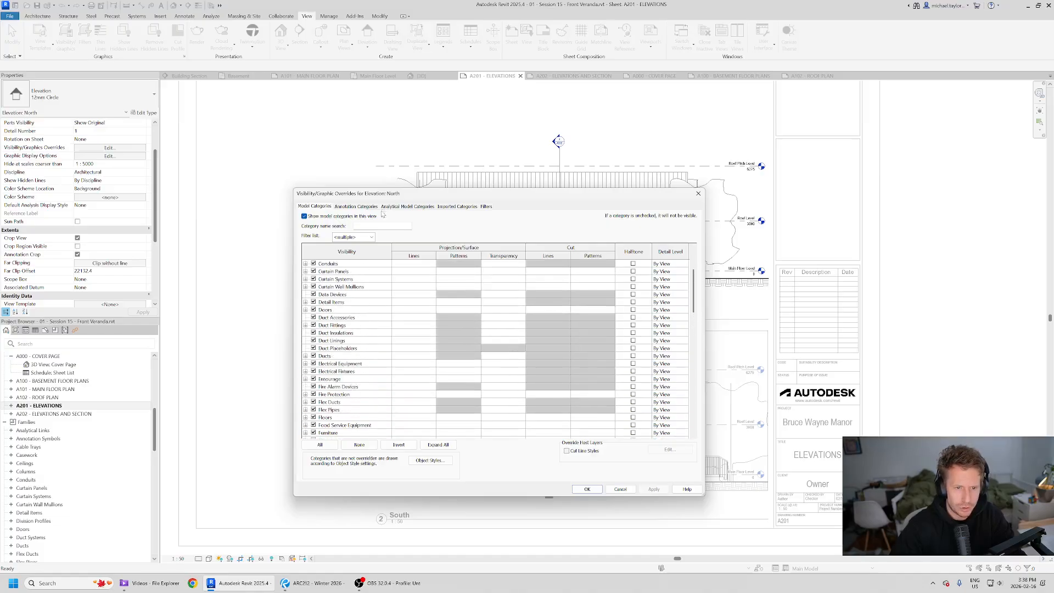
pyautogui.write('tre')
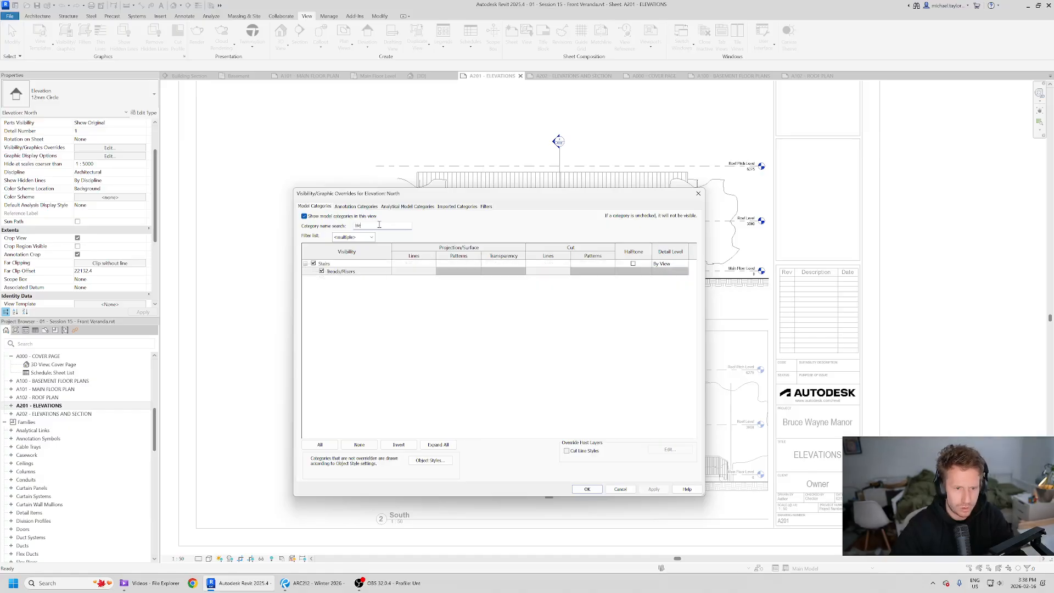
pyautogui.write('e')
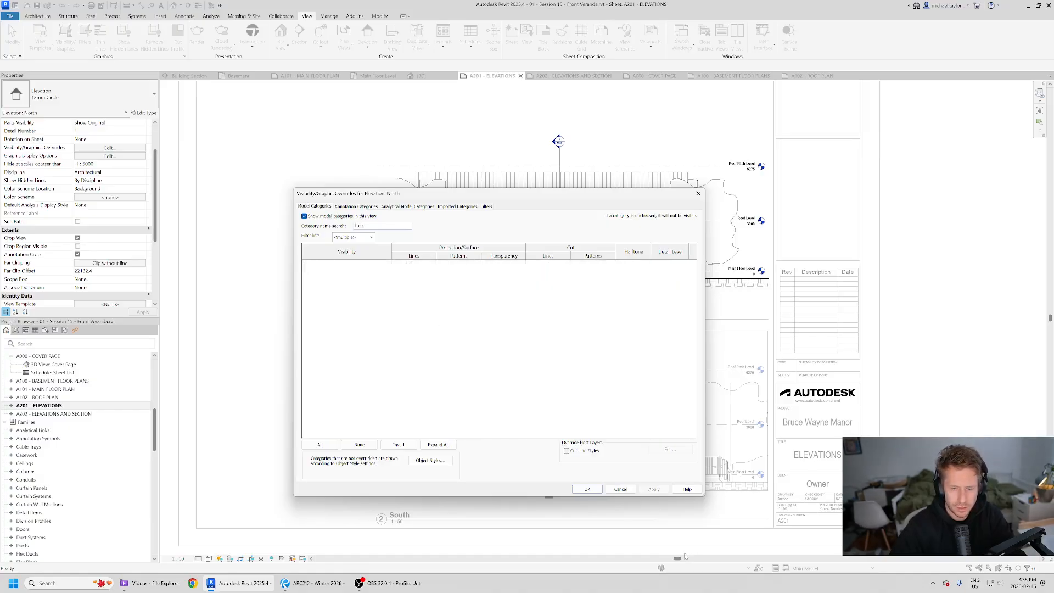
pyautogui.click(620, 489)
# Check which category a tree in the North elevation belongs to, and hide the Planting category in that view's visibility/graphic overrides.
pyautogui.click(732, 199)
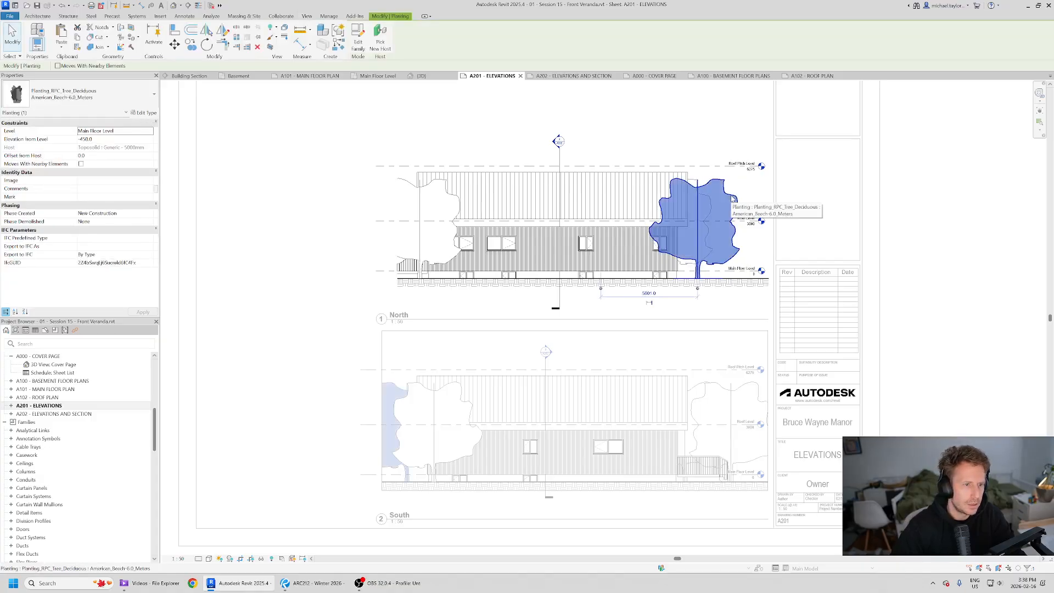
pyautogui.press('Escape')
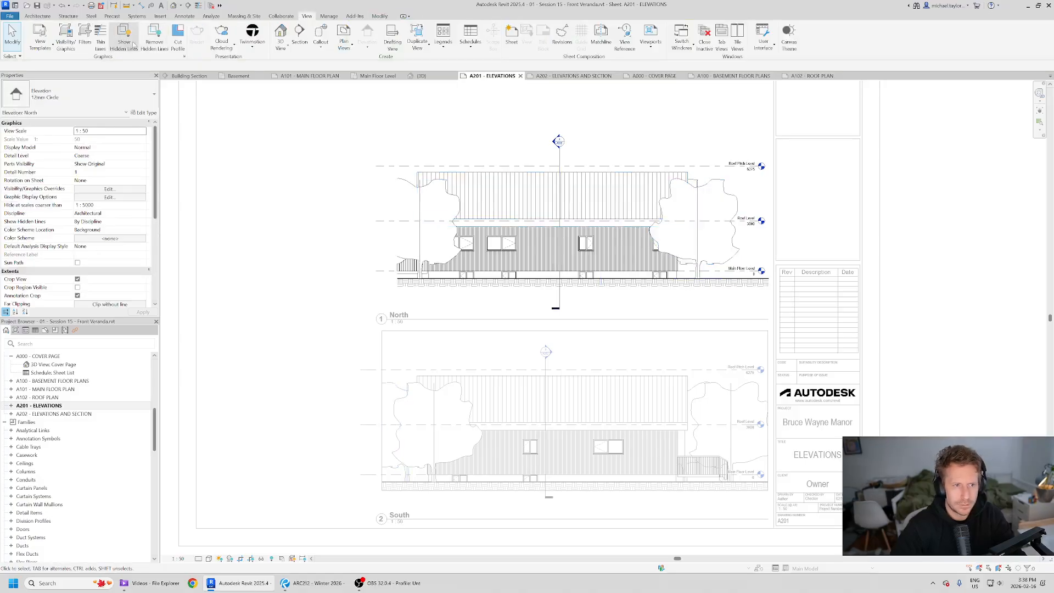
pyautogui.click(65, 37)
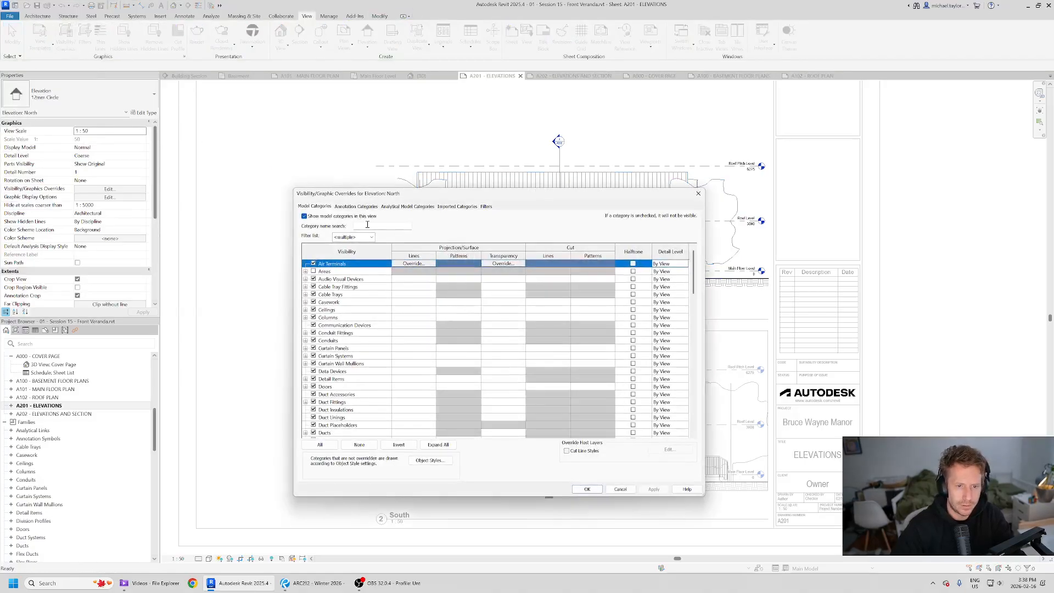
pyautogui.click(367, 225)
pyautogui.write('pla')
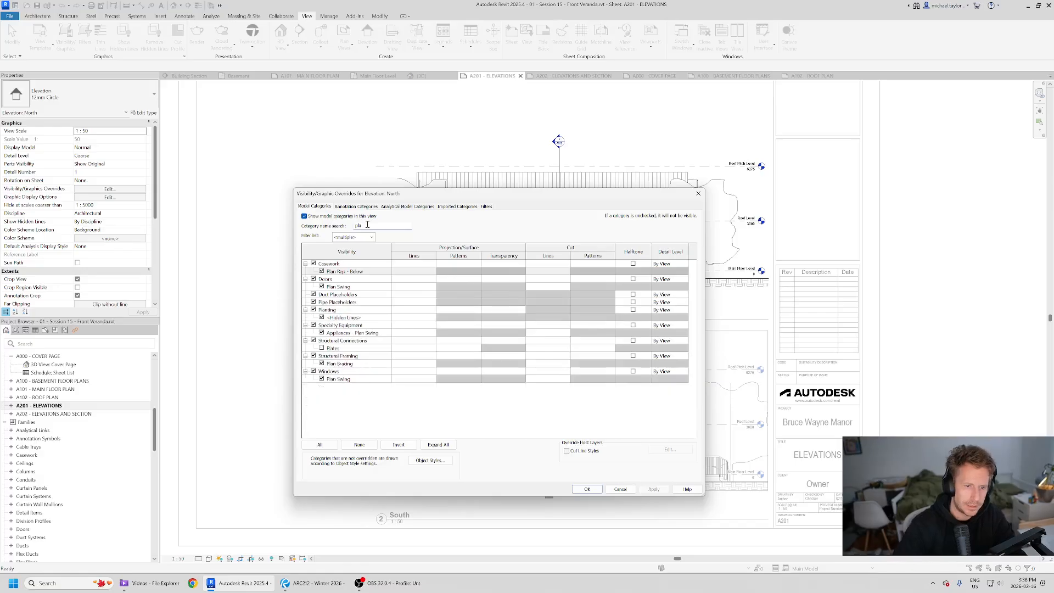
pyautogui.write('nt')
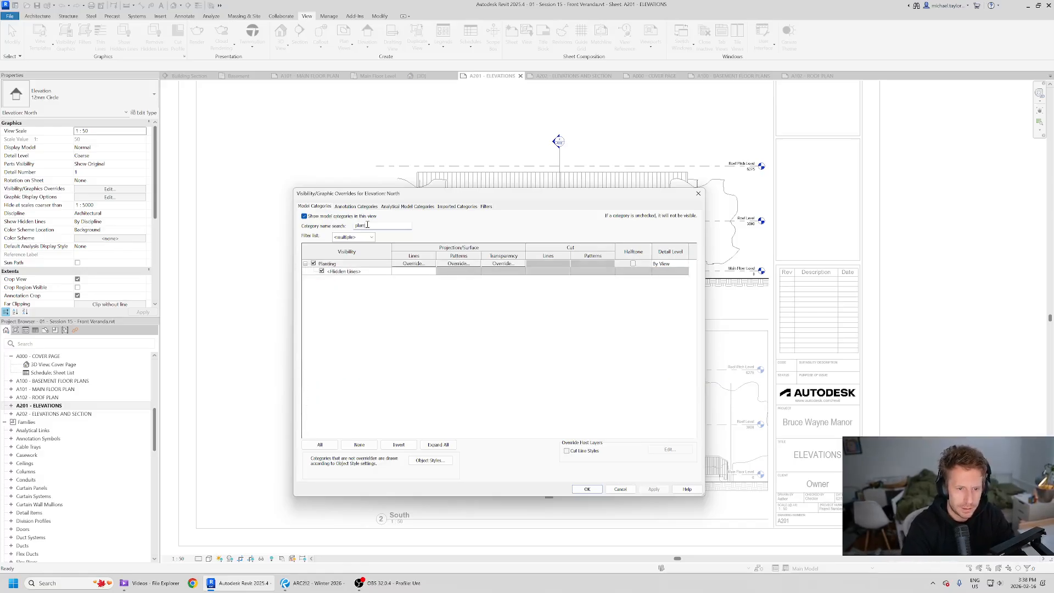
pyautogui.click(313, 264)
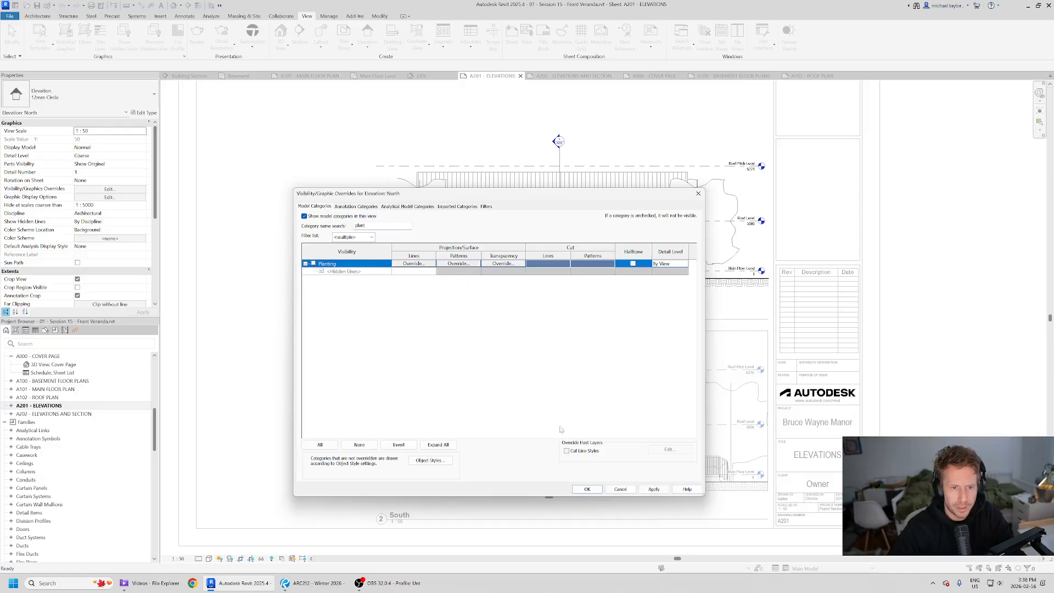
pyautogui.click(588, 489)
# Activate the South elevation viewport and hide the Planting category in its visibility/graphic overrides.
pyautogui.click(667, 358)
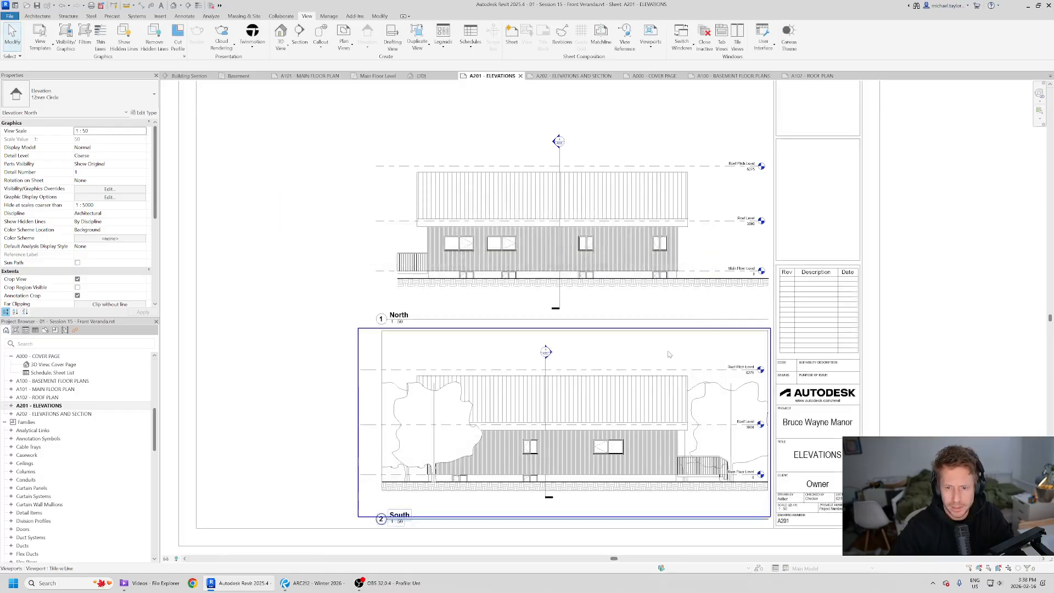
pyautogui.click(65, 36)
pyautogui.click(362, 333)
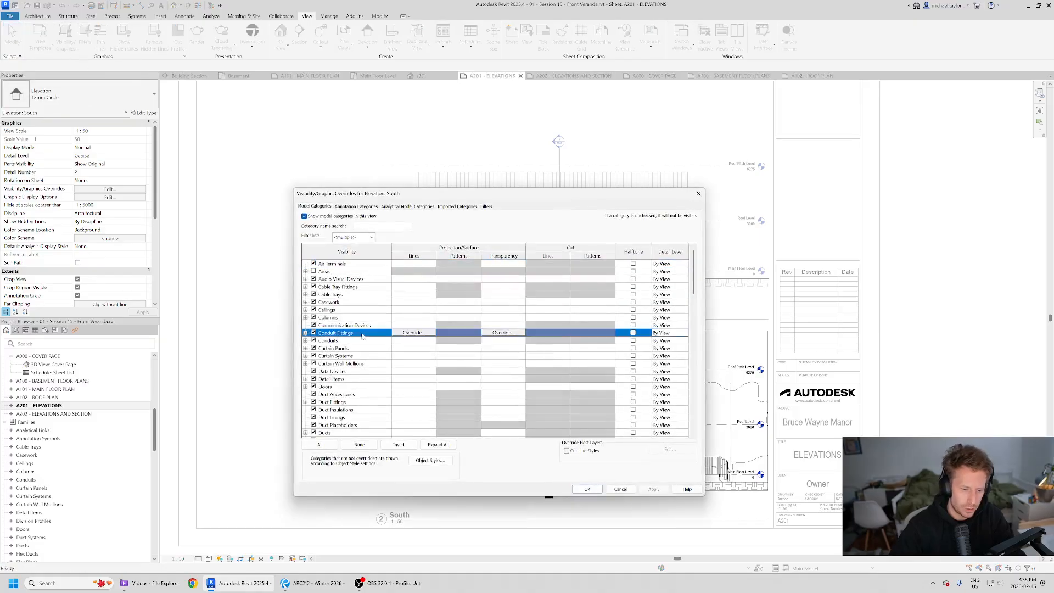
pyautogui.write('pl')
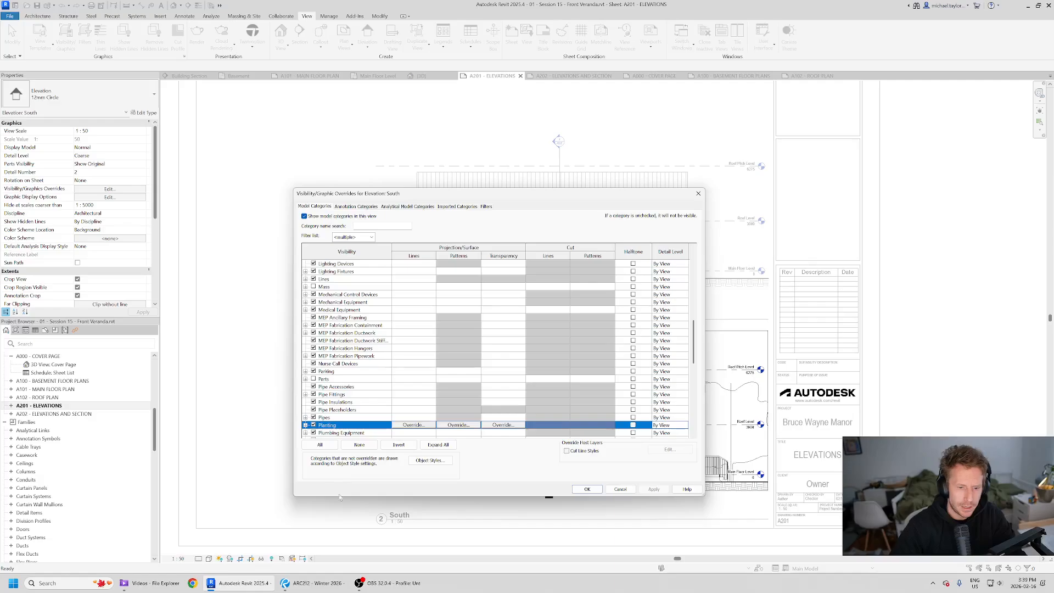
pyautogui.click(592, 491)
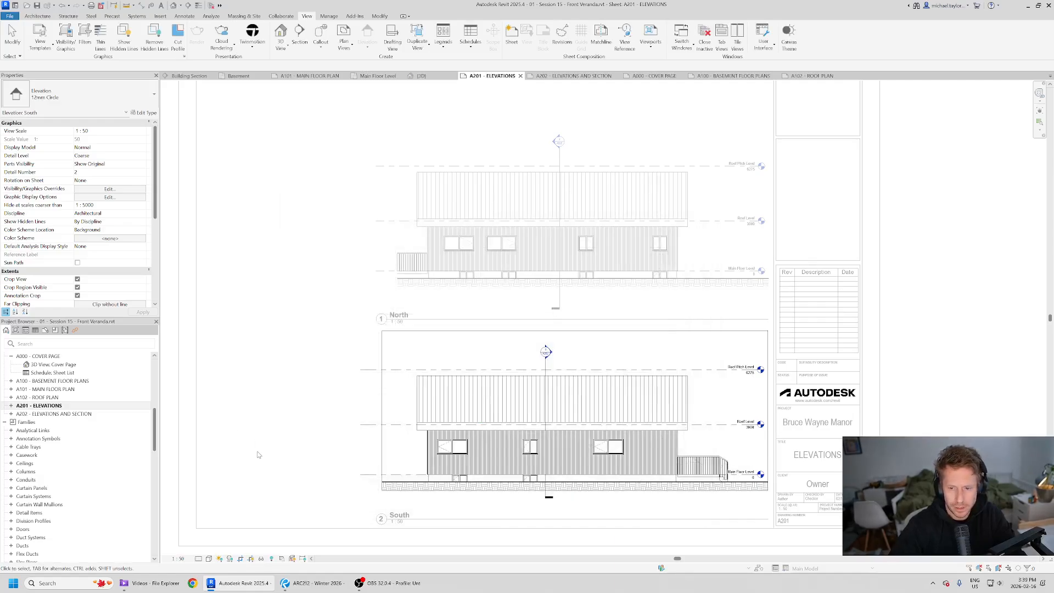
# Show the North elevation's crop region, extend its left edge past the veranda stairs within the activated viewport, and deactivate the view.
pyautogui.scroll(3, 409, 219)
pyautogui.click(419, 239)
pyautogui.doubleClick(419, 239)
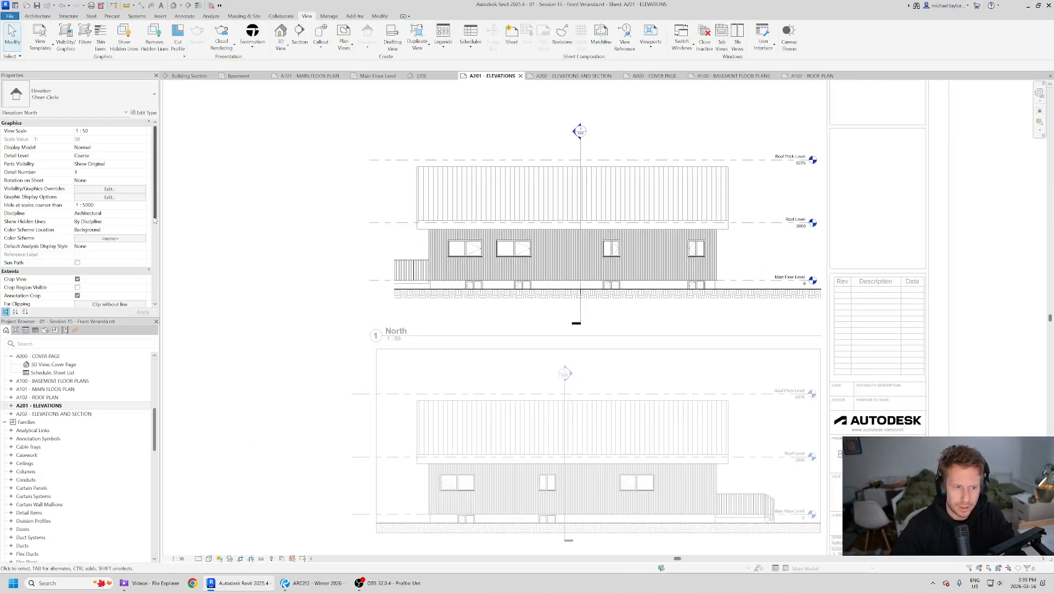
pyautogui.click(78, 288)
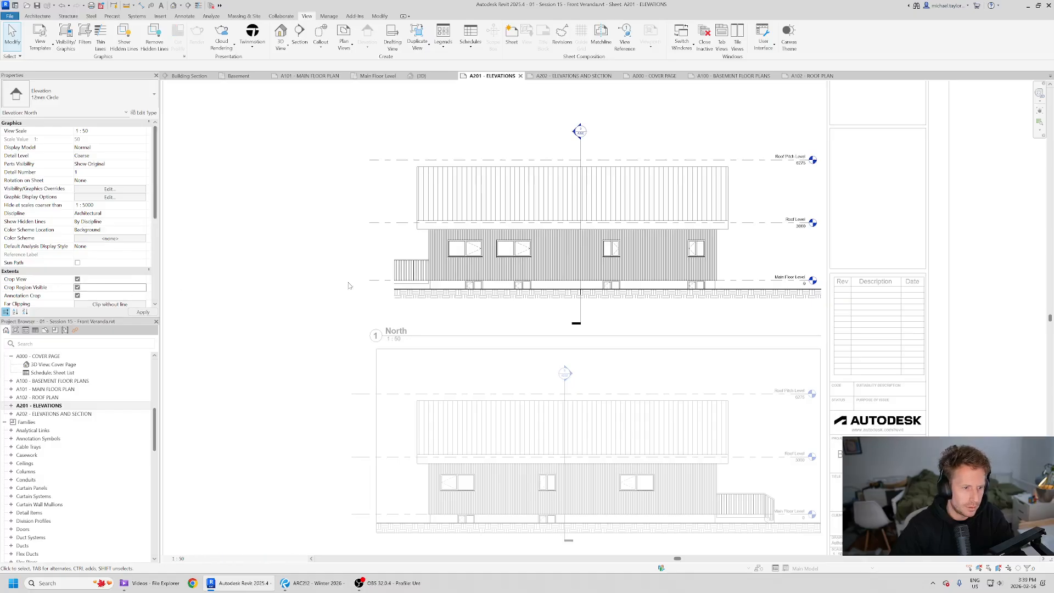
pyautogui.click(395, 215)
pyautogui.moveTo(396, 215); pyautogui.dragTo(348, 209)
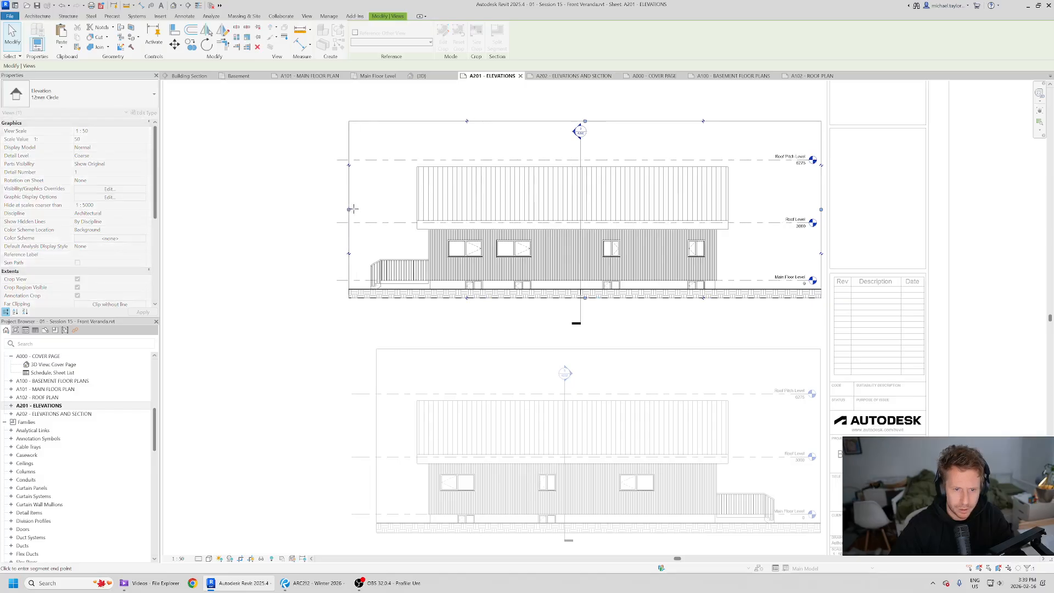
pyautogui.doubleClick(308, 346)
# Move the North view title left so it sits beneath the left edge of its crop region.
pyautogui.scroll(-3, 426, 144)
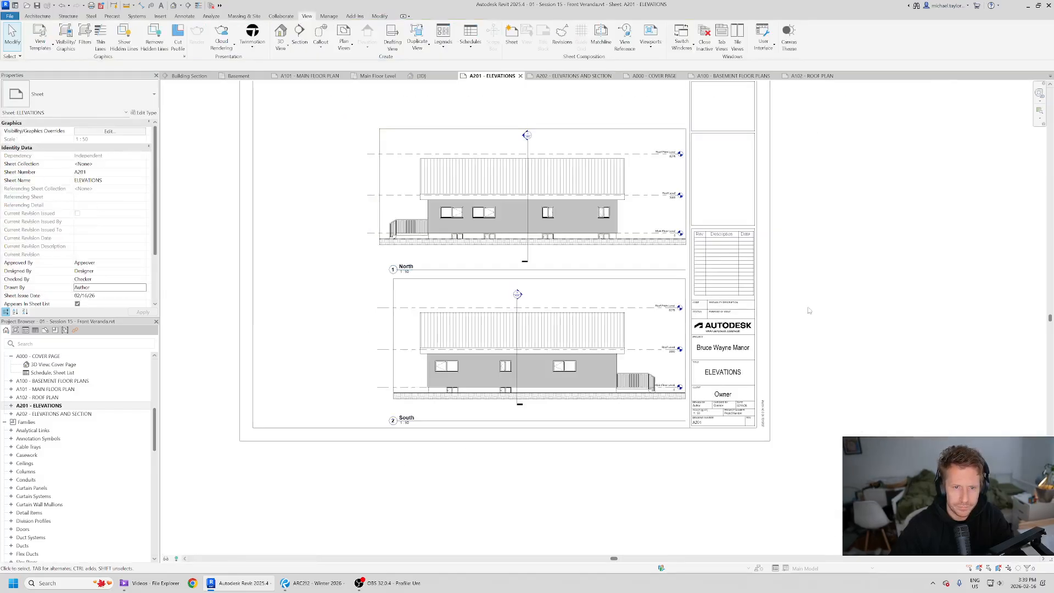
pyautogui.scroll(2, 382, 274)
pyautogui.moveTo(426, 265); pyautogui.dragTo(445, 266)
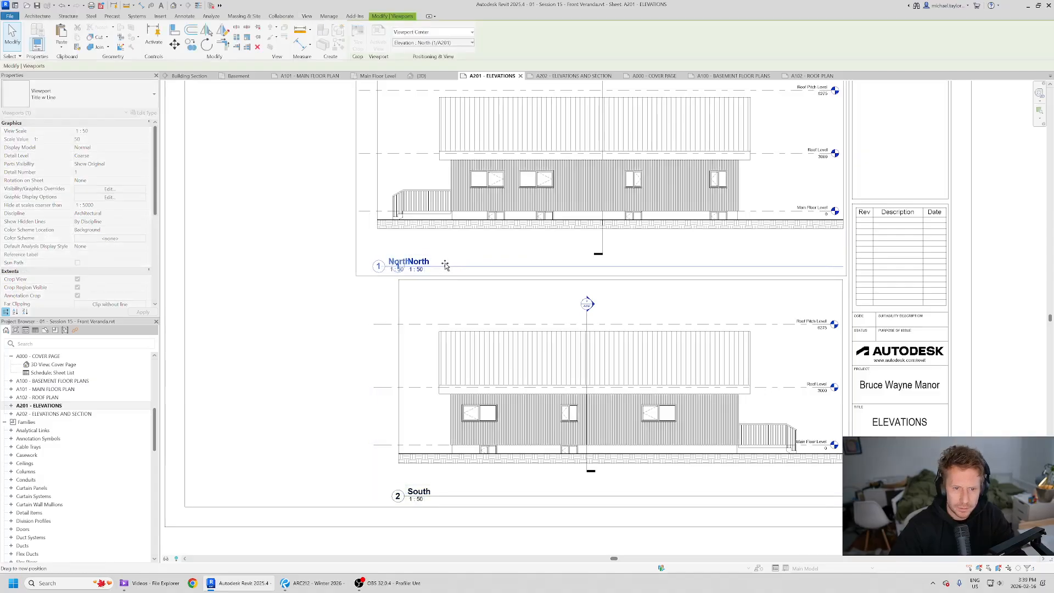
pyautogui.press('Escape')
# Extend the left edge of the South elevation's crop region to align with the North crop edge, and deactivate the view.
pyautogui.scroll(-1, 434, 263)
pyautogui.doubleClick(432, 299)
pyautogui.click(407, 324)
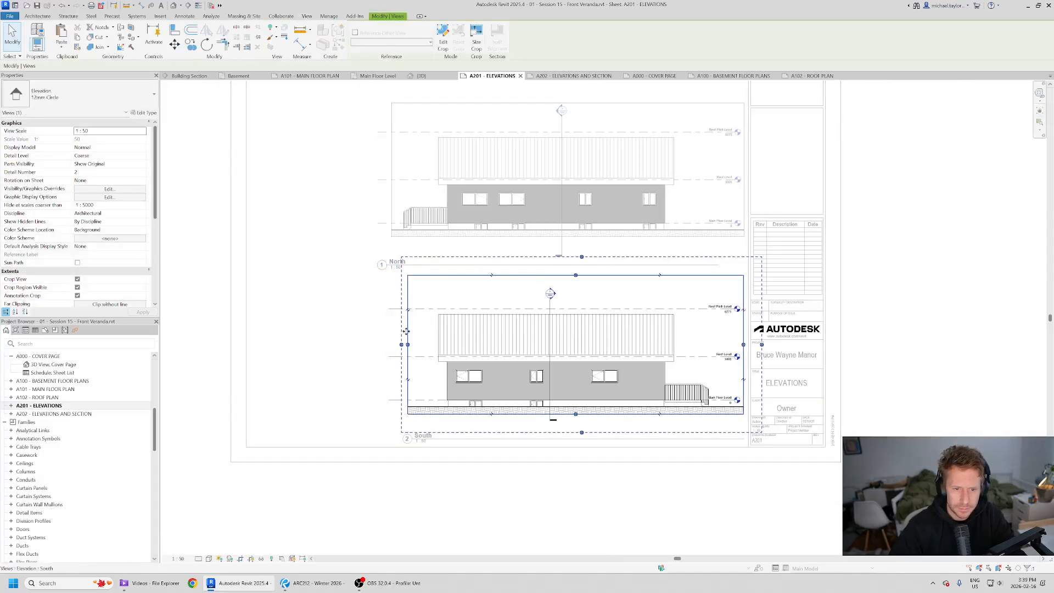
pyautogui.moveTo(407, 346); pyautogui.dragTo(384, 344)
pyautogui.moveTo(390, 217); pyautogui.dragTo(391, 218)
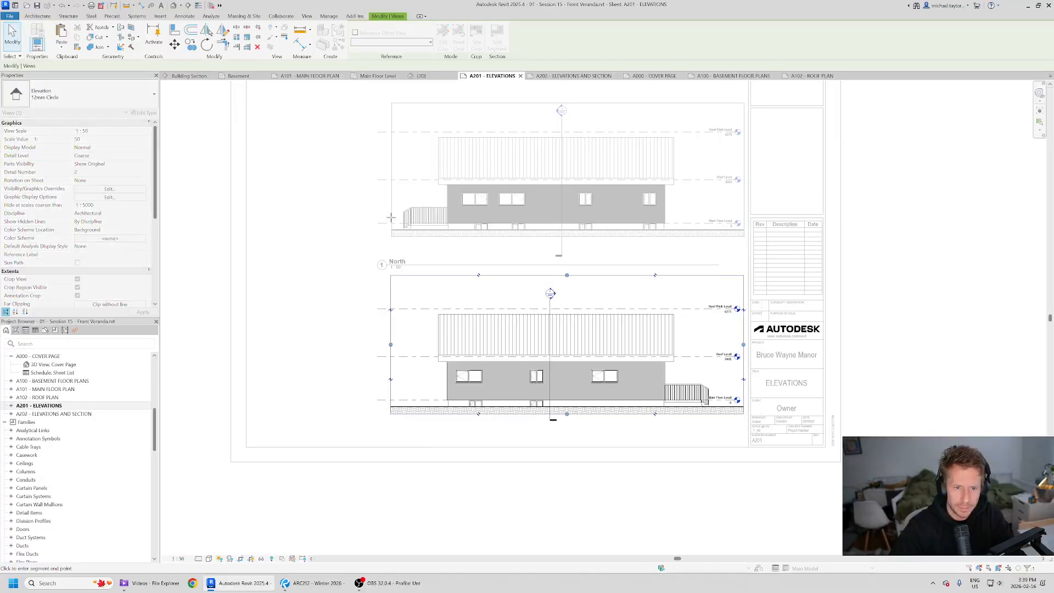
pyautogui.click(429, 436)
pyautogui.doubleClick(407, 477)
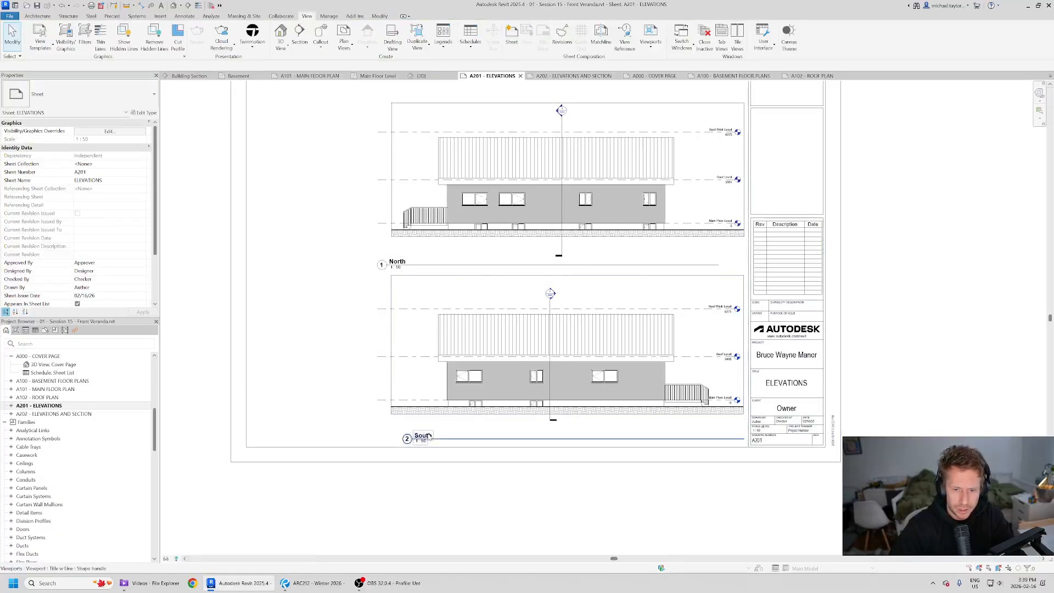
# Lengthen the North view title line to reach the right edge of its crop region.
pyautogui.click(418, 436)
pyautogui.click(508, 205)
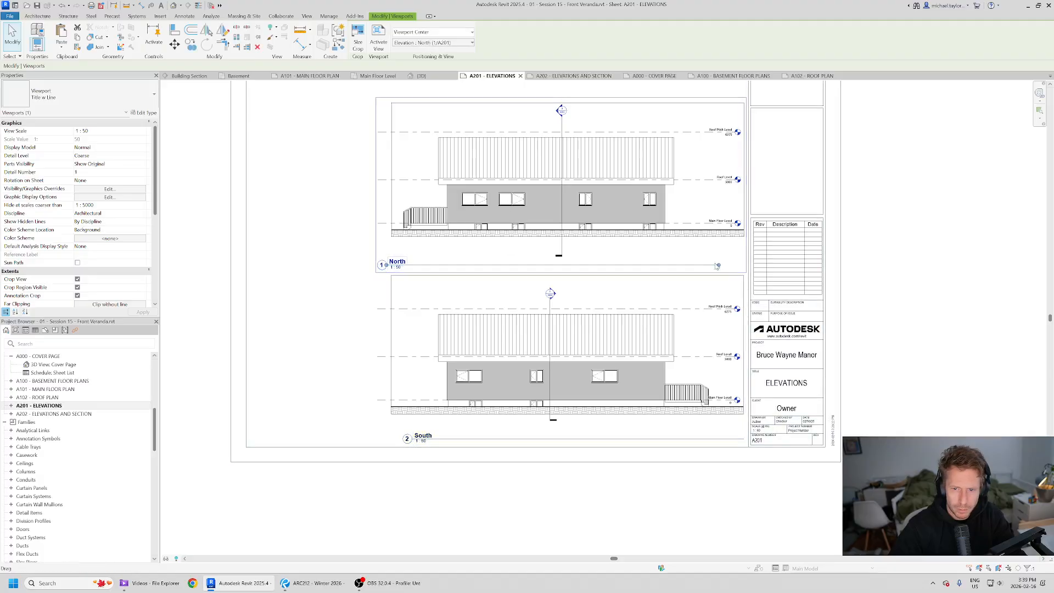
pyautogui.moveTo(719, 265); pyautogui.dragTo(734, 259)
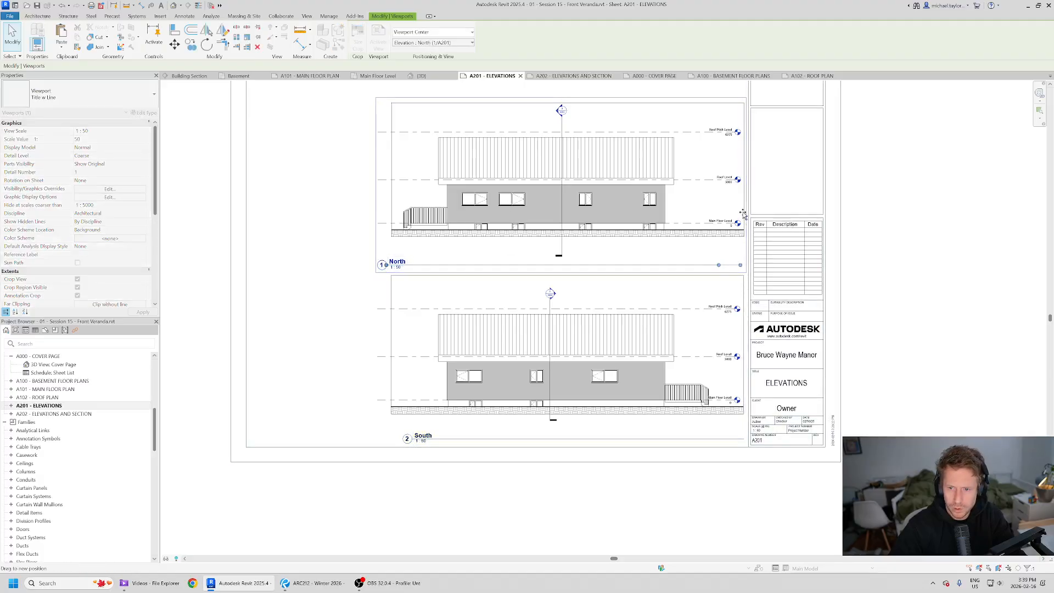
pyautogui.moveTo(742, 214); pyautogui.dragTo(743, 214)
pyautogui.click(560, 528)
# Move the South view title left to align with the North title and lengthen its line to match.
pyautogui.click(465, 438)
pyautogui.moveTo(466, 438); pyautogui.dragTo(444, 439)
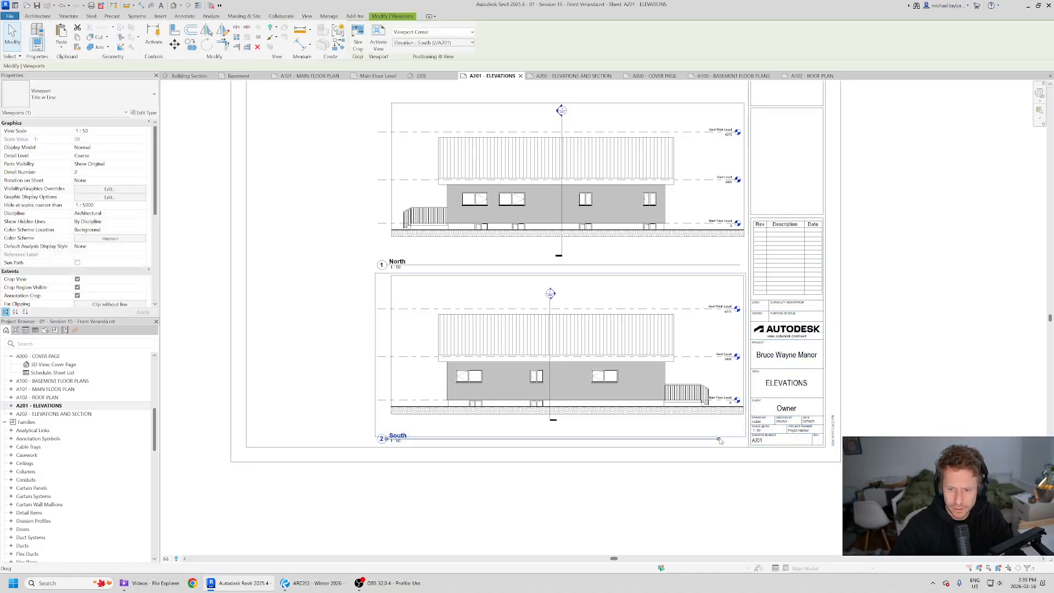
pyautogui.moveTo(720, 440); pyautogui.dragTo(739, 399)
pyautogui.click(659, 536)
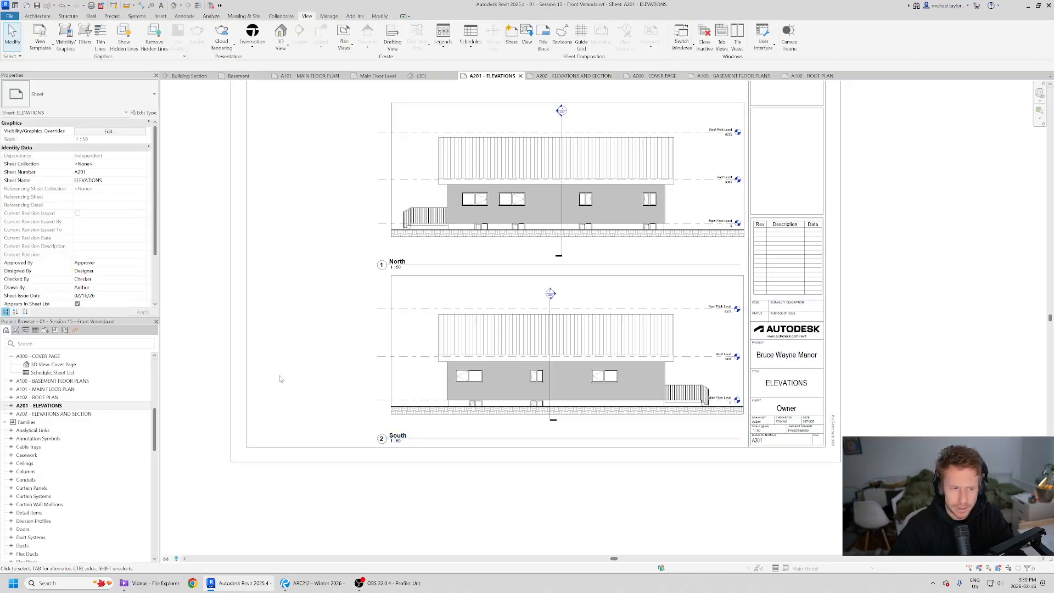
# Open the A202 - ELEVATIONS AND SECTION sheet and examine the trees in the East elevation.
pyautogui.click(79, 421)
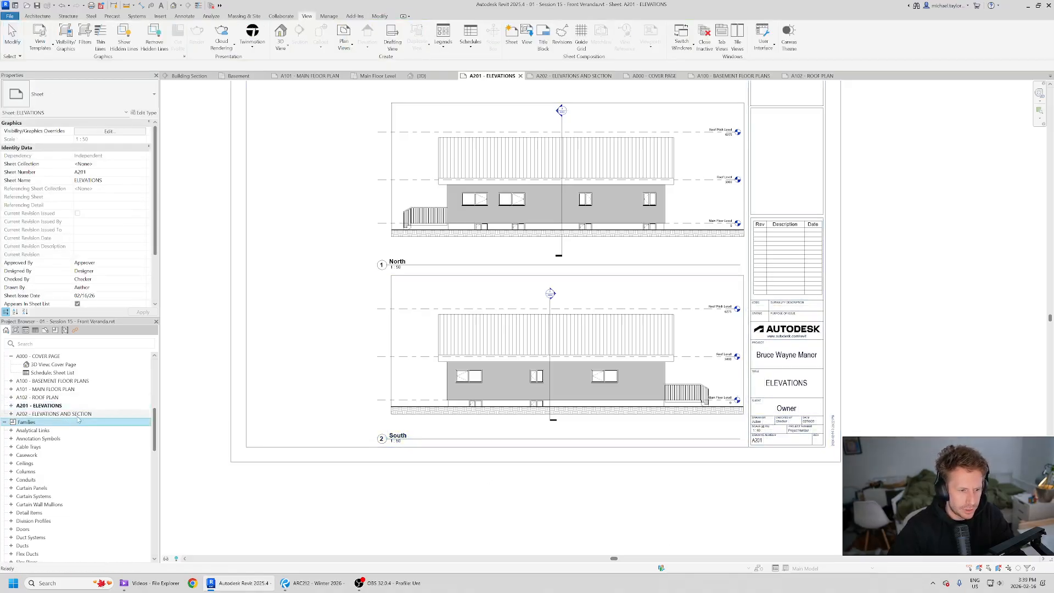
pyautogui.doubleClick(77, 413)
pyautogui.scroll(-4, 575, 212)
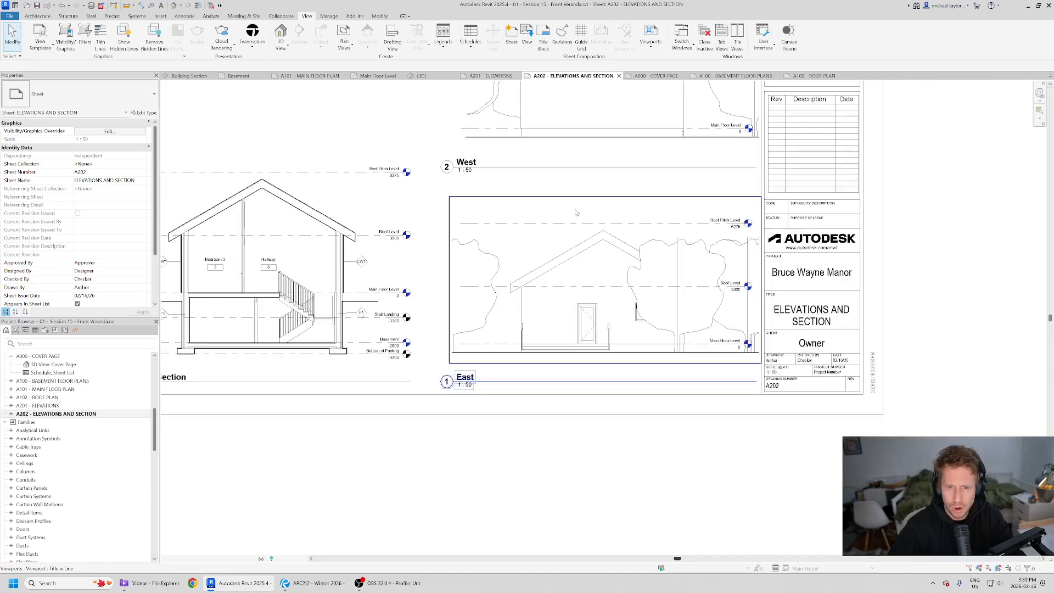
pyautogui.moveTo(644, 229); pyautogui.dragTo(640, 303, button='middle')
pyautogui.scroll(3, 627, 300)
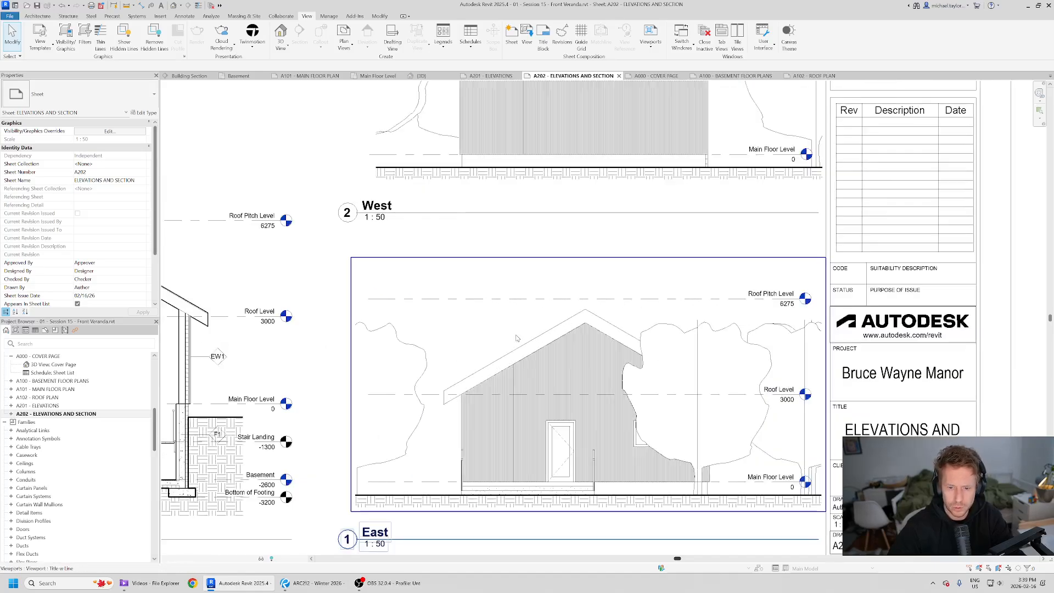
pyautogui.scroll(-1, 516, 338)
# Activate the East elevation viewport and hide the Planting category in its visibility/graphic overrides.
pyautogui.doubleClick(468, 333)
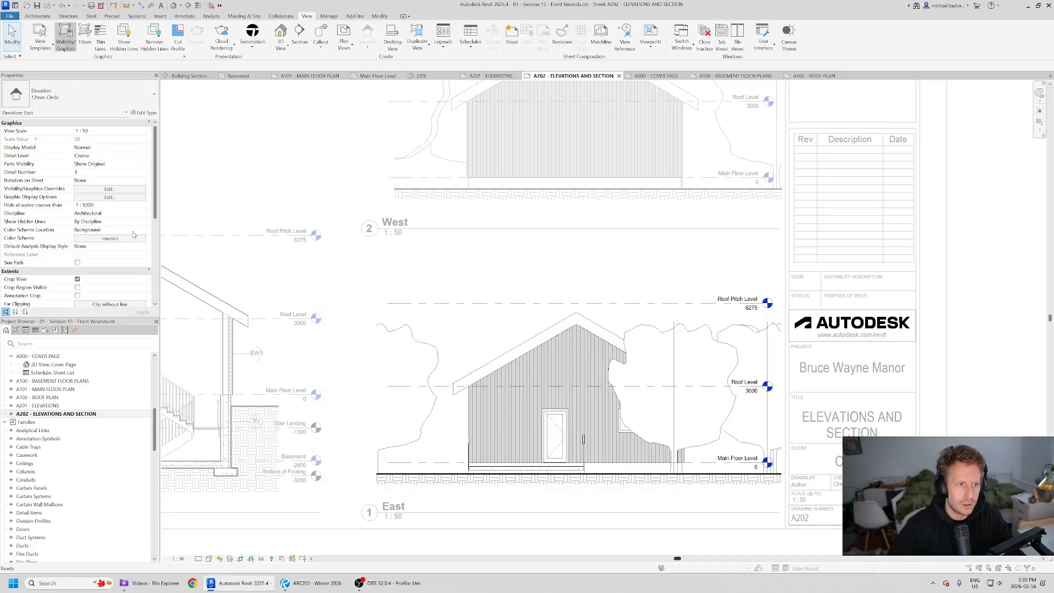
pyautogui.scroll(-10, 363, 369)
pyautogui.click(359, 394)
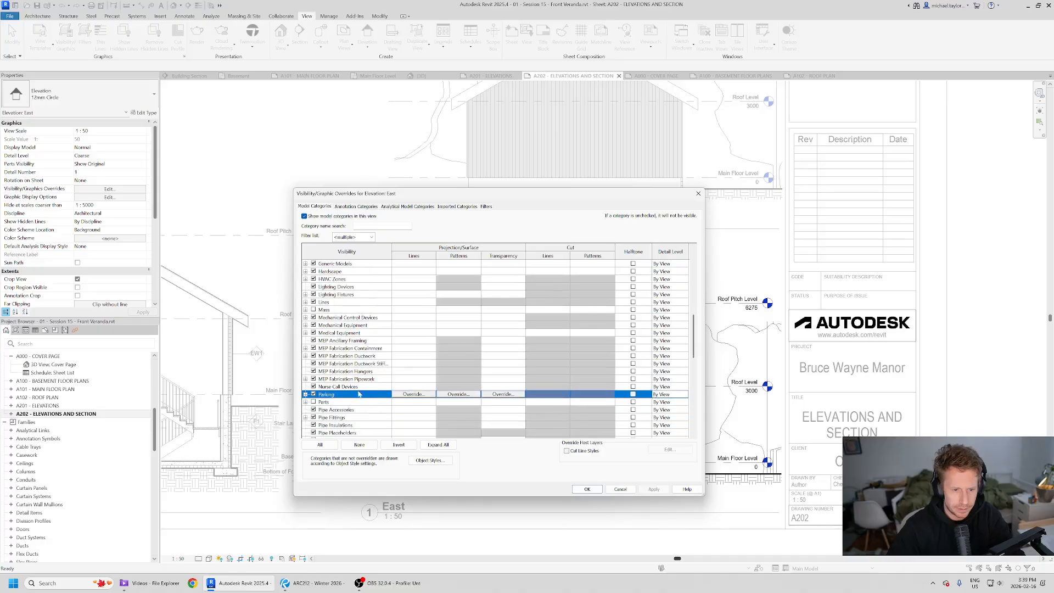
pyautogui.scroll(-2, 320, 420)
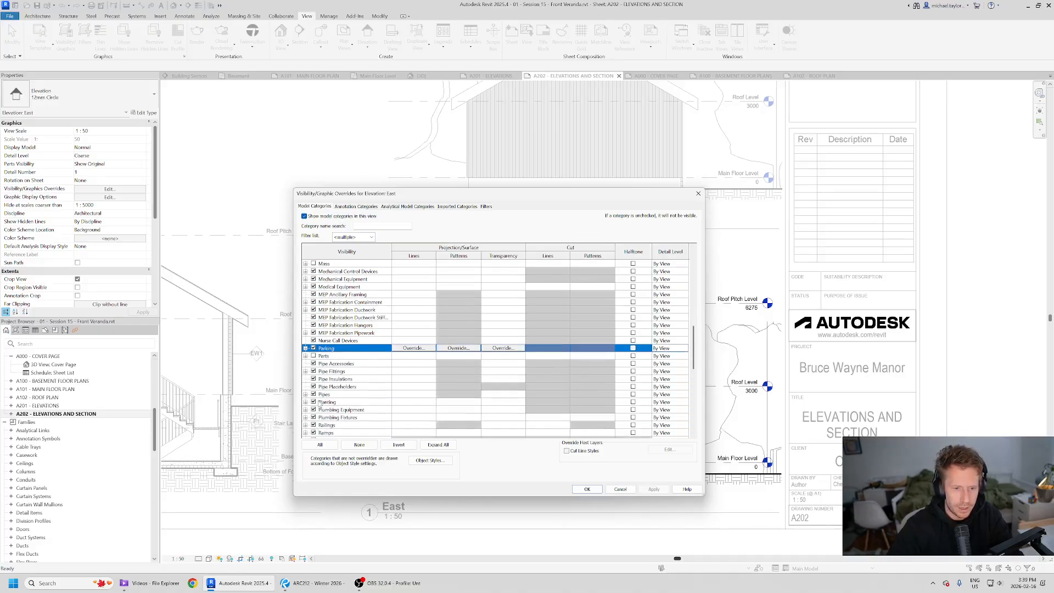
pyautogui.click(313, 403)
pyautogui.click(583, 489)
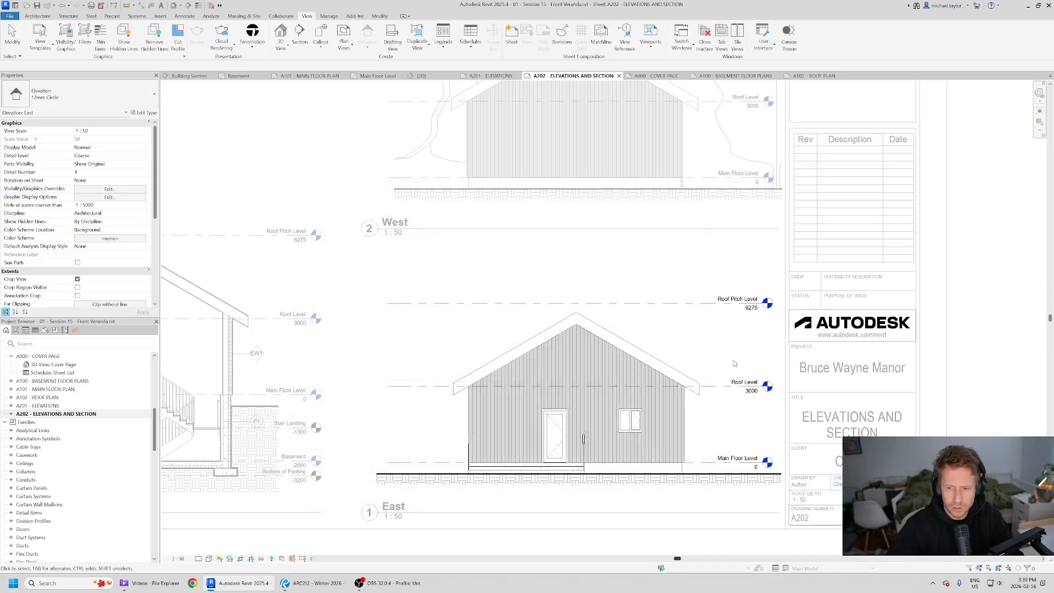
# Hide the Planting category in the West elevation viewport's visibility/graphic overrides and deactivate the viewport.
pyautogui.doubleClick(636, 258)
pyautogui.doubleClick(579, 137)
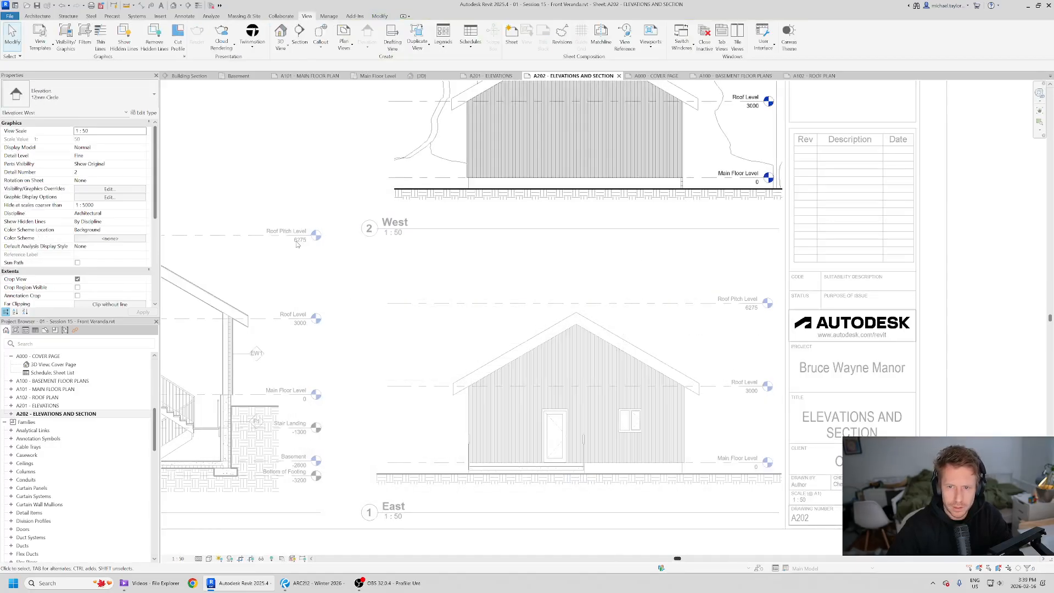
pyautogui.click(65, 38)
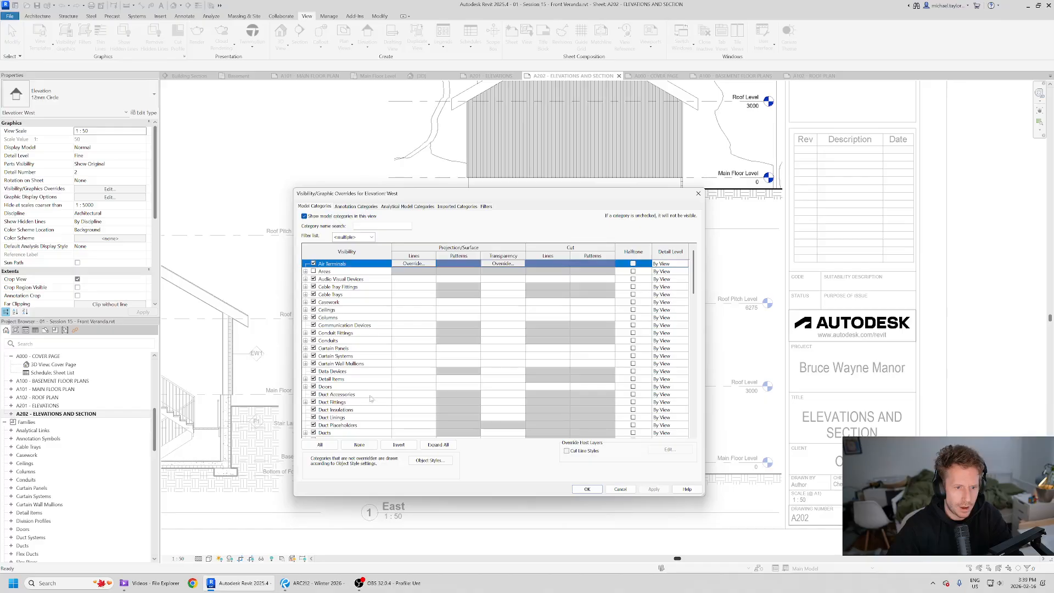
pyautogui.click(360, 394)
pyautogui.press('p')
pyautogui.scroll(-3, 317, 422)
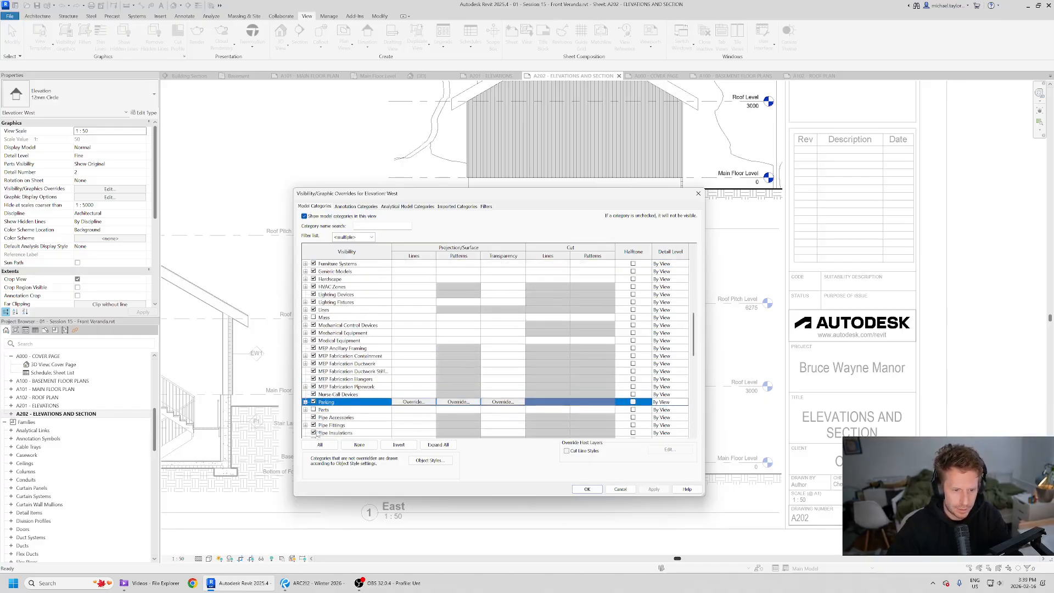
pyautogui.scroll(-1, 326, 413)
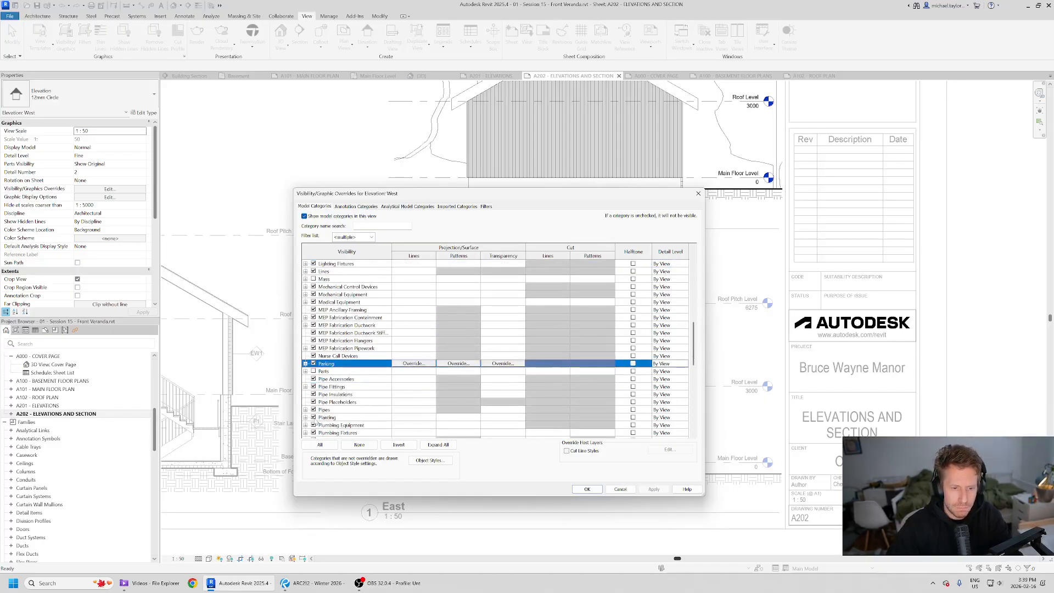
pyautogui.click(314, 417)
pyautogui.click(586, 488)
pyautogui.scroll(-5, 409, 170)
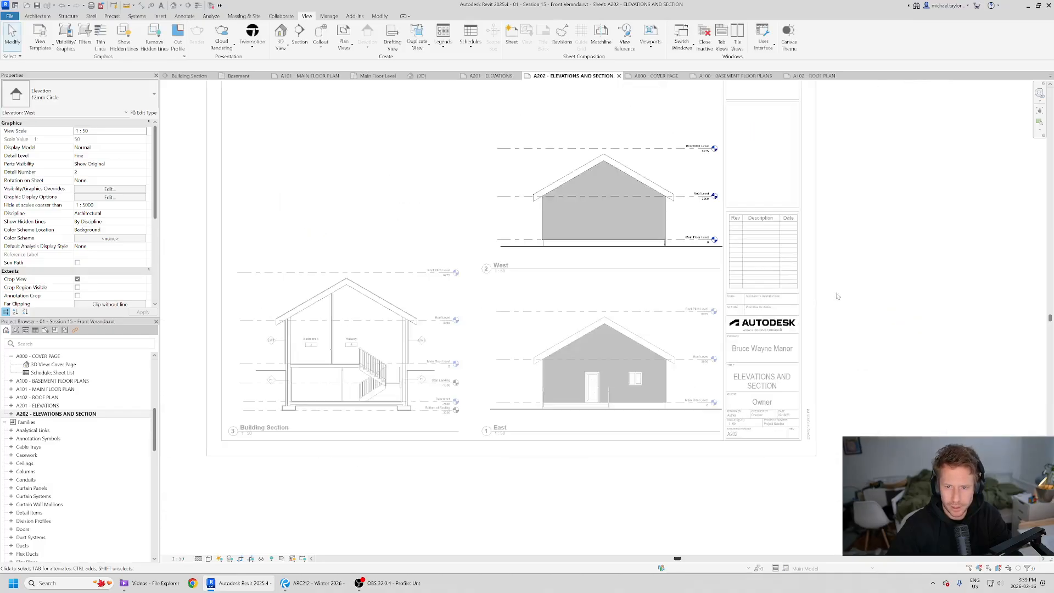
pyautogui.doubleClick(409, 170)
# Examine the overall layout of the section and the two elevations on the A202 sheet.
pyautogui.scroll(-1, 631, 284)
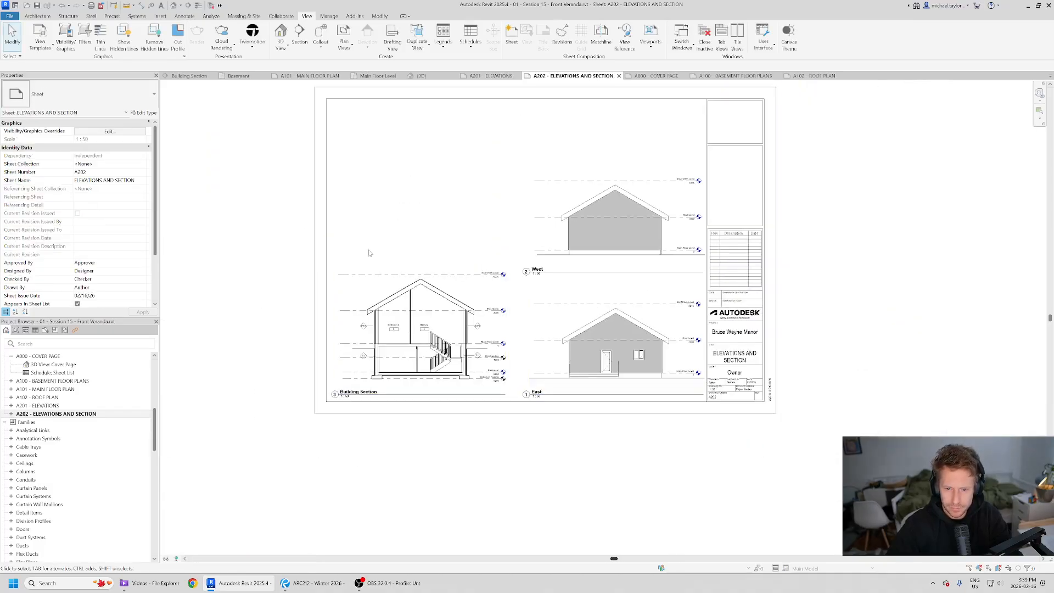
pyautogui.moveTo(371, 253); pyautogui.dragTo(415, 300, button='middle')
pyautogui.scroll(1, 519, 265)
pyautogui.moveTo(617, 281); pyautogui.dragTo(567, 275, button='middle')
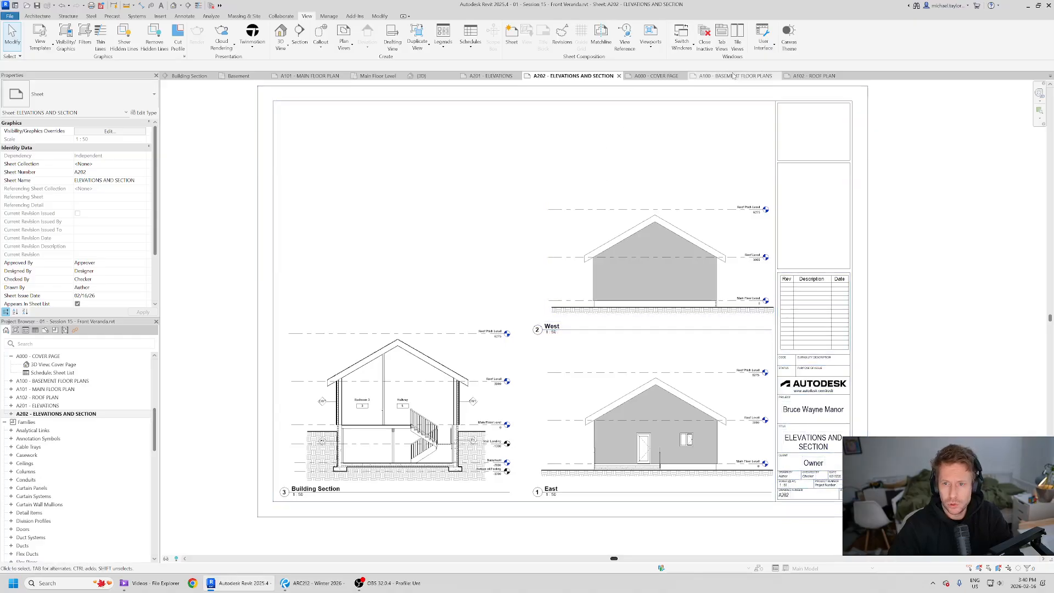
# Open the A100 - BASEMENT FLOOR PLANS and A101 - MAIN FLOOR PLAN sheets and examine their plan layouts.
pyautogui.click(714, 76)
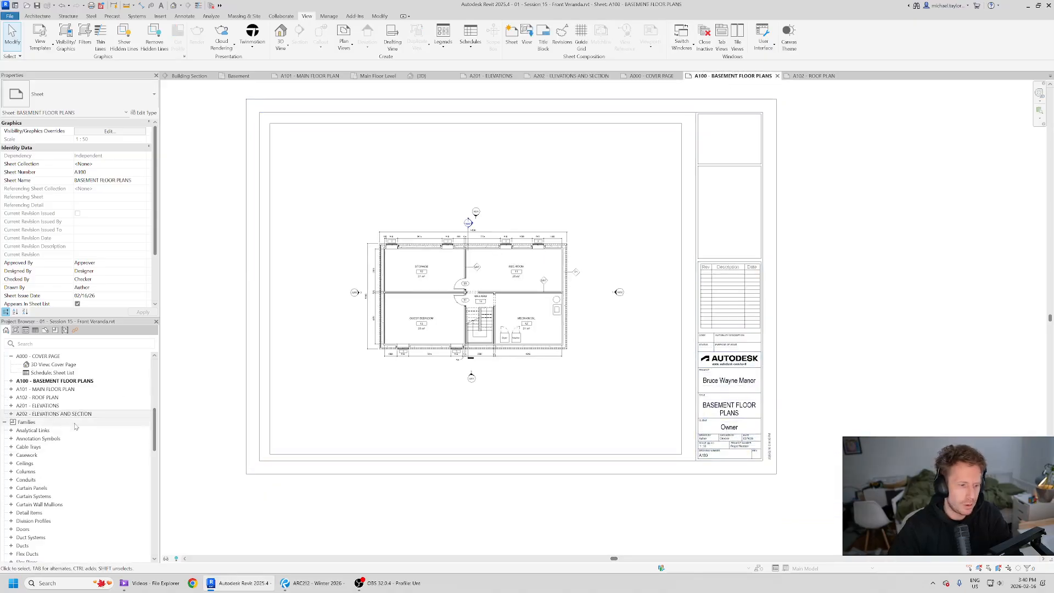
pyautogui.doubleClick(47, 389)
pyautogui.scroll(-6, 661, 356)
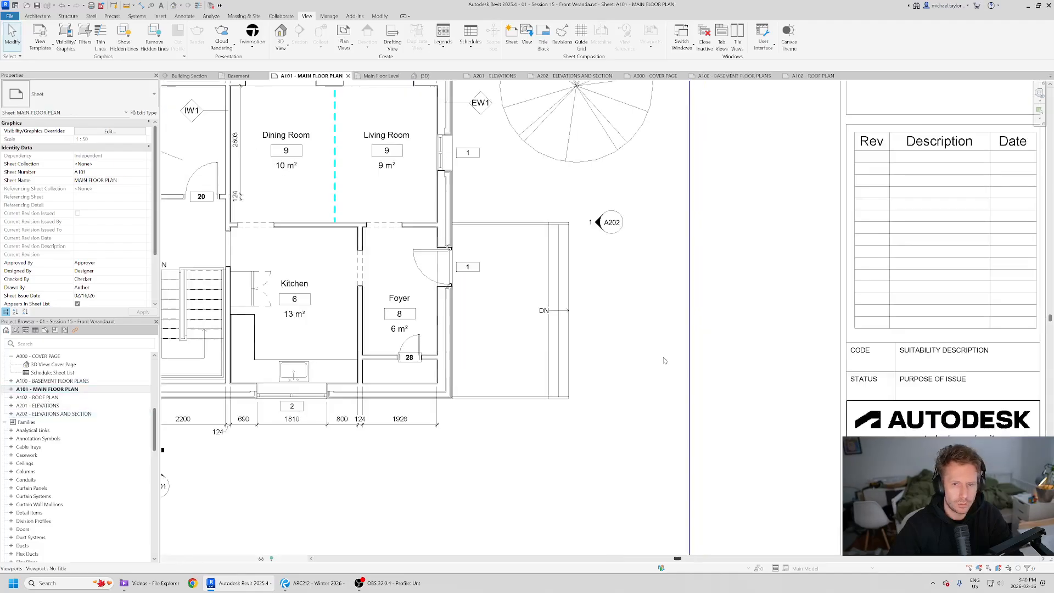
pyautogui.moveTo(480, 351); pyautogui.dragTo(495, 346, button='middle')
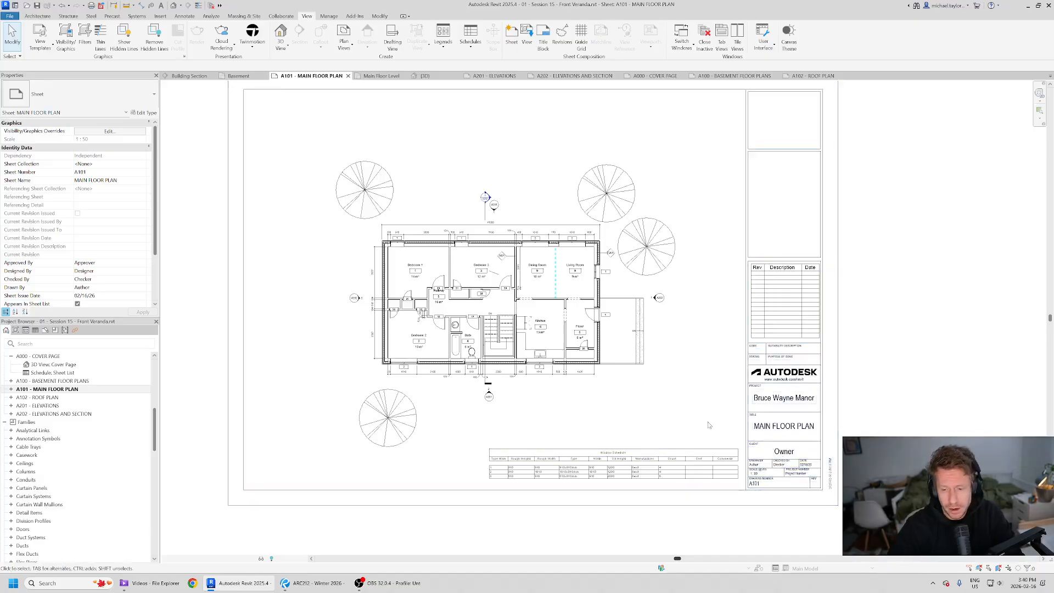
pyautogui.scroll(1, 588, 373)
# Open the A000 - COVER PAGE sheet and examine the 3D house view, project title and sheet list.
pyautogui.doubleClick(83, 356)
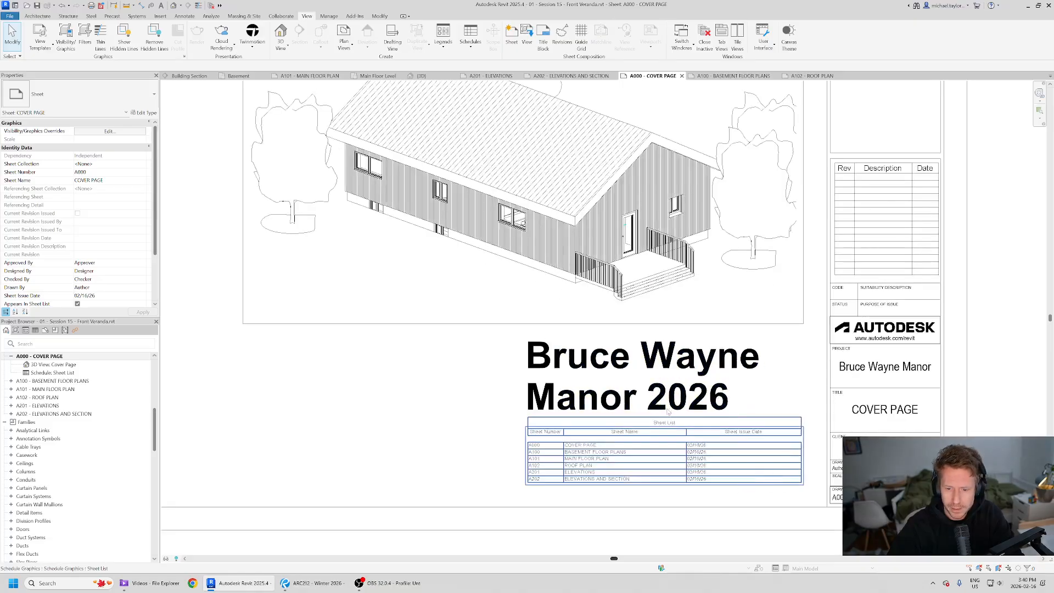
pyautogui.scroll(-1, 846, 426)
pyautogui.moveTo(666, 157); pyautogui.dragTo(654, 198, button='middle')
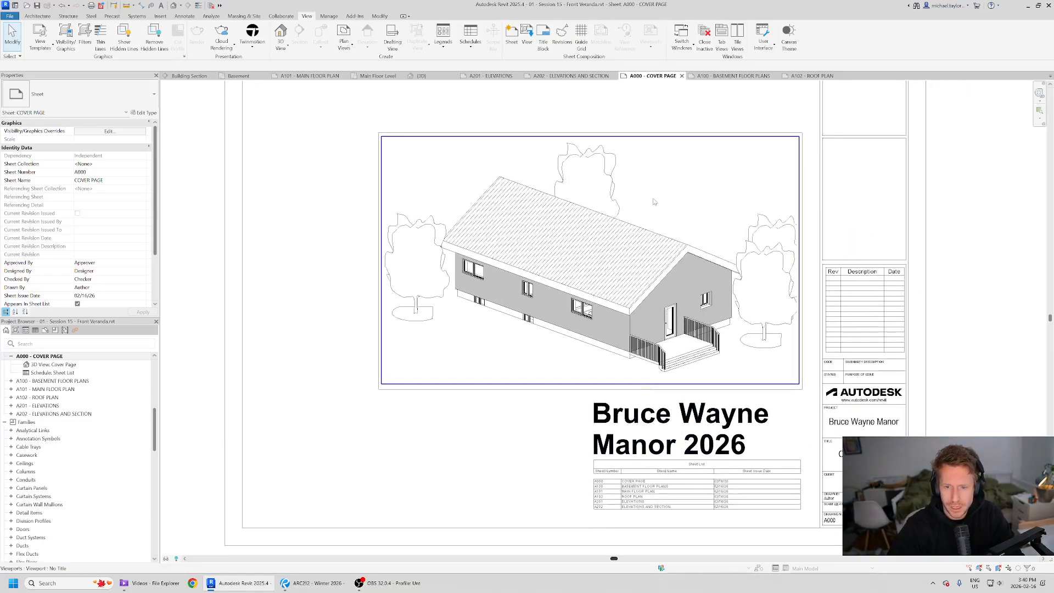